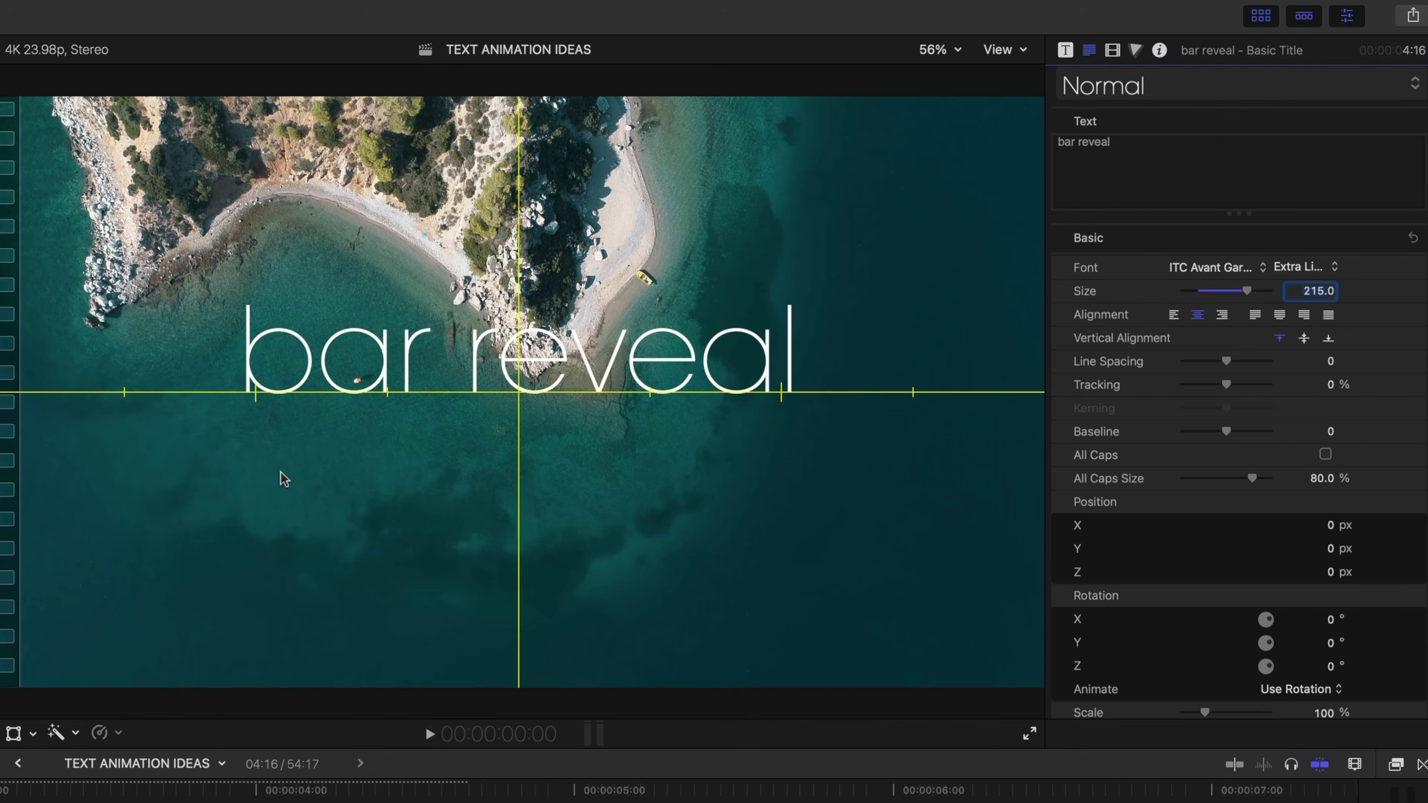
- Lower the bar reveal title's baseline to -59 and recolor its face with a pale sand tone sampled from the beach
drag(1226, 431, 1198, 444)
scroll(1285, 446, down, 5)
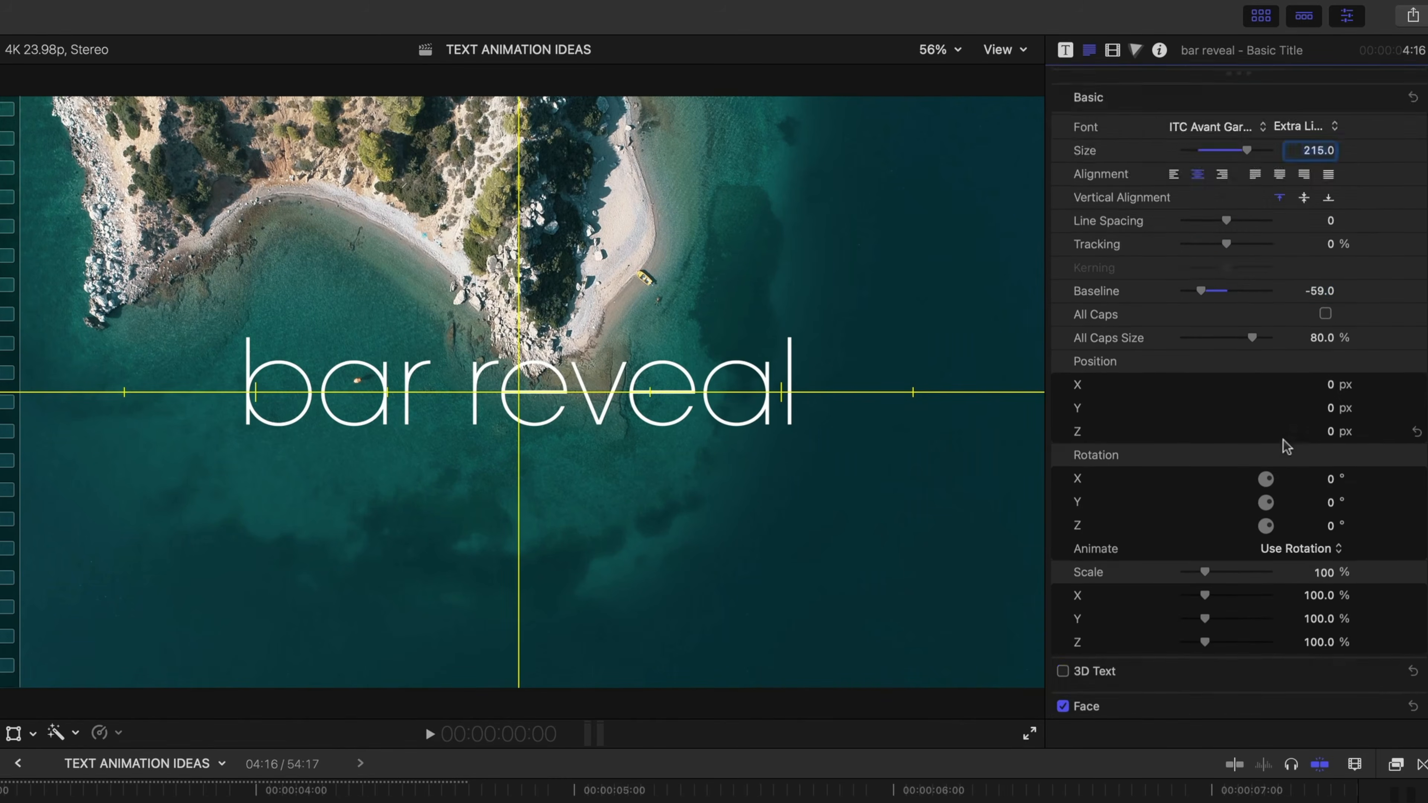
click(1398, 621)
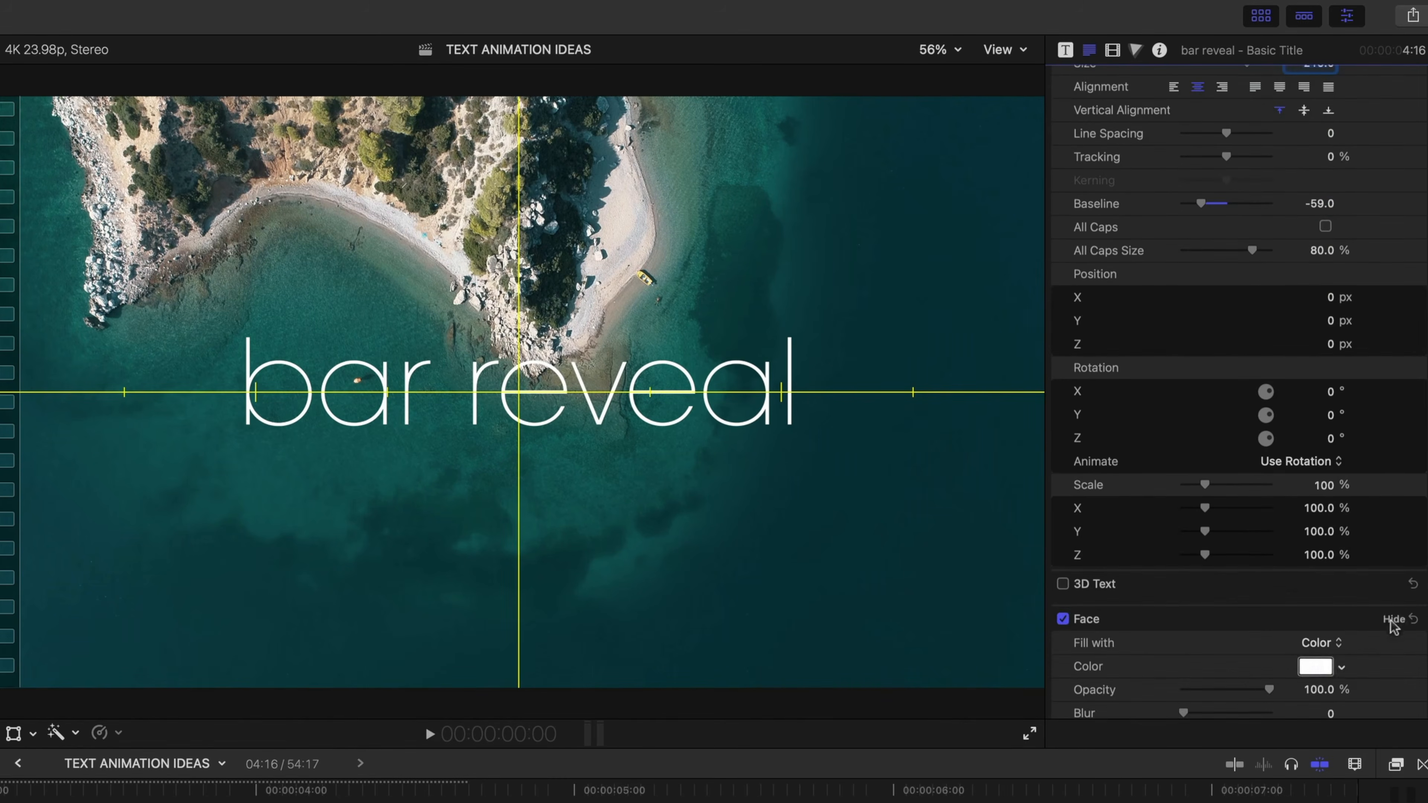
click(1315, 669)
click(596, 802)
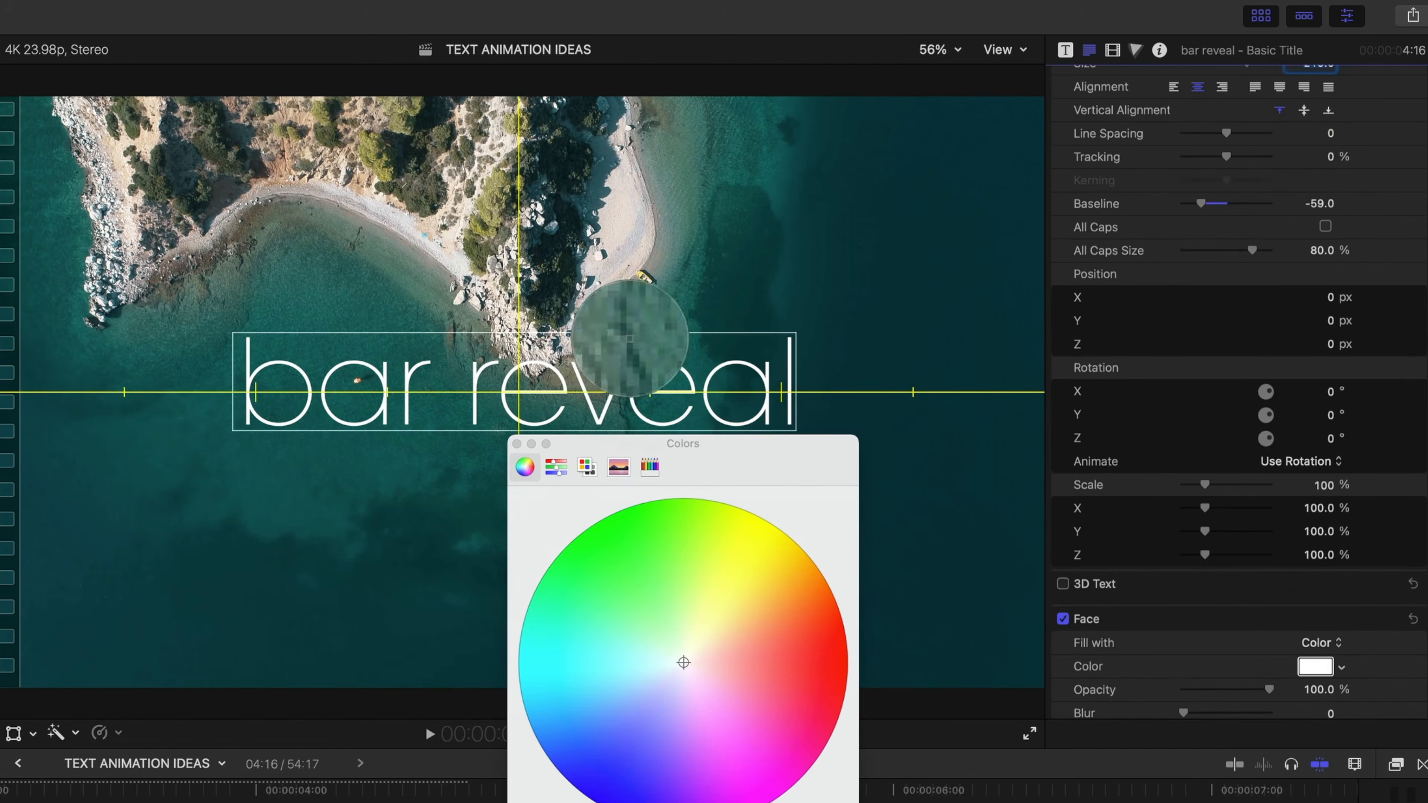
click(619, 218)
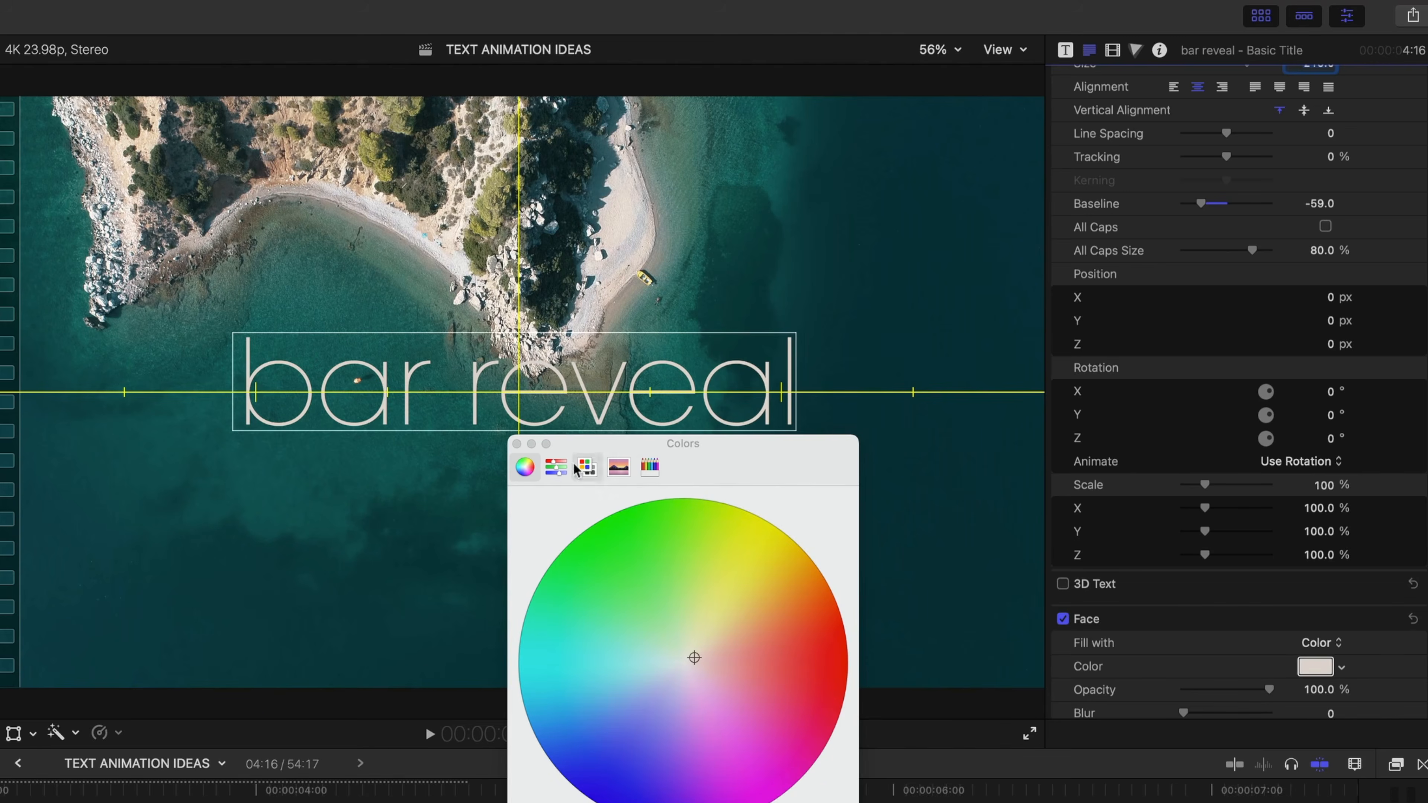
click(517, 444)
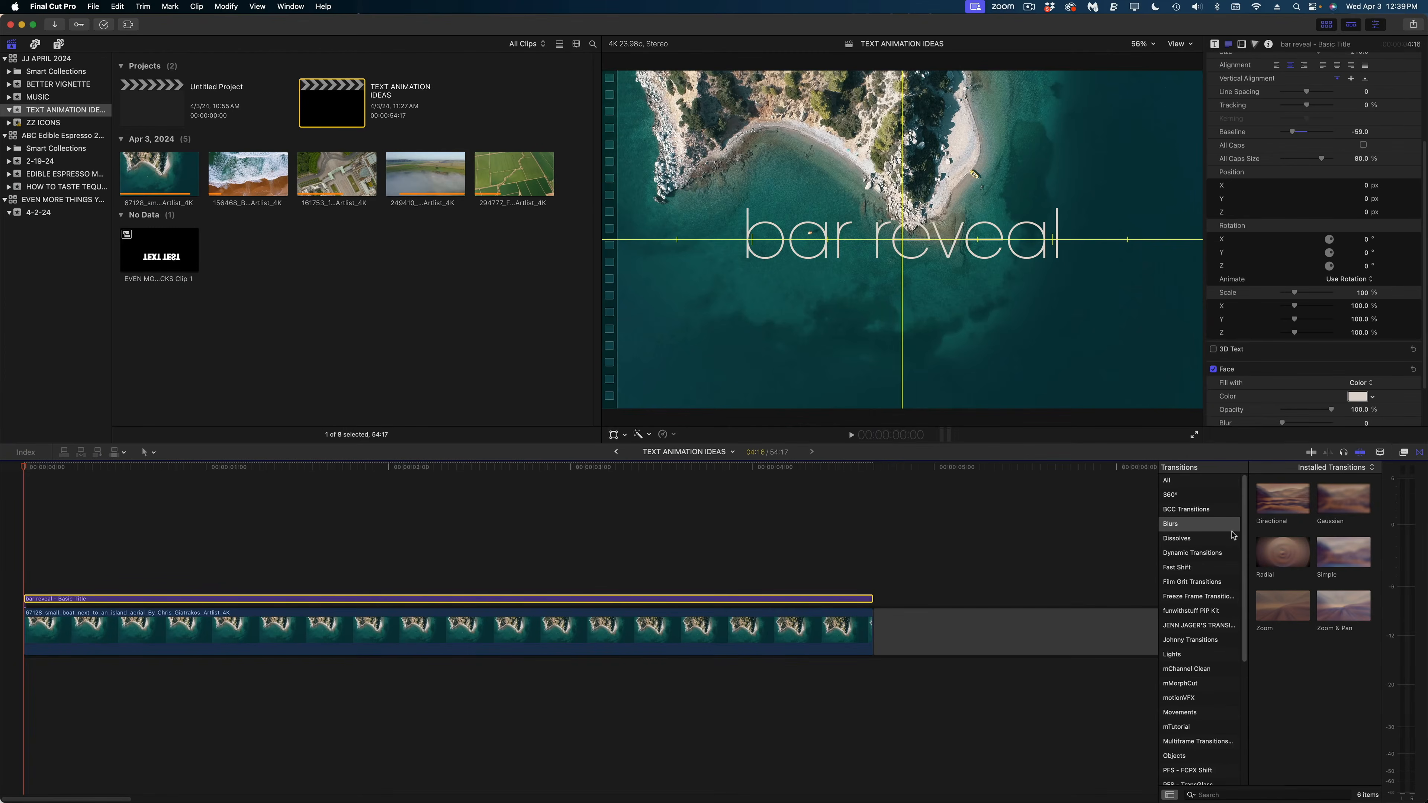
- Apply the Center wipe transition to the bar reveal title and lengthen the opening transition to one second
scroll(1185, 574, down, 10)
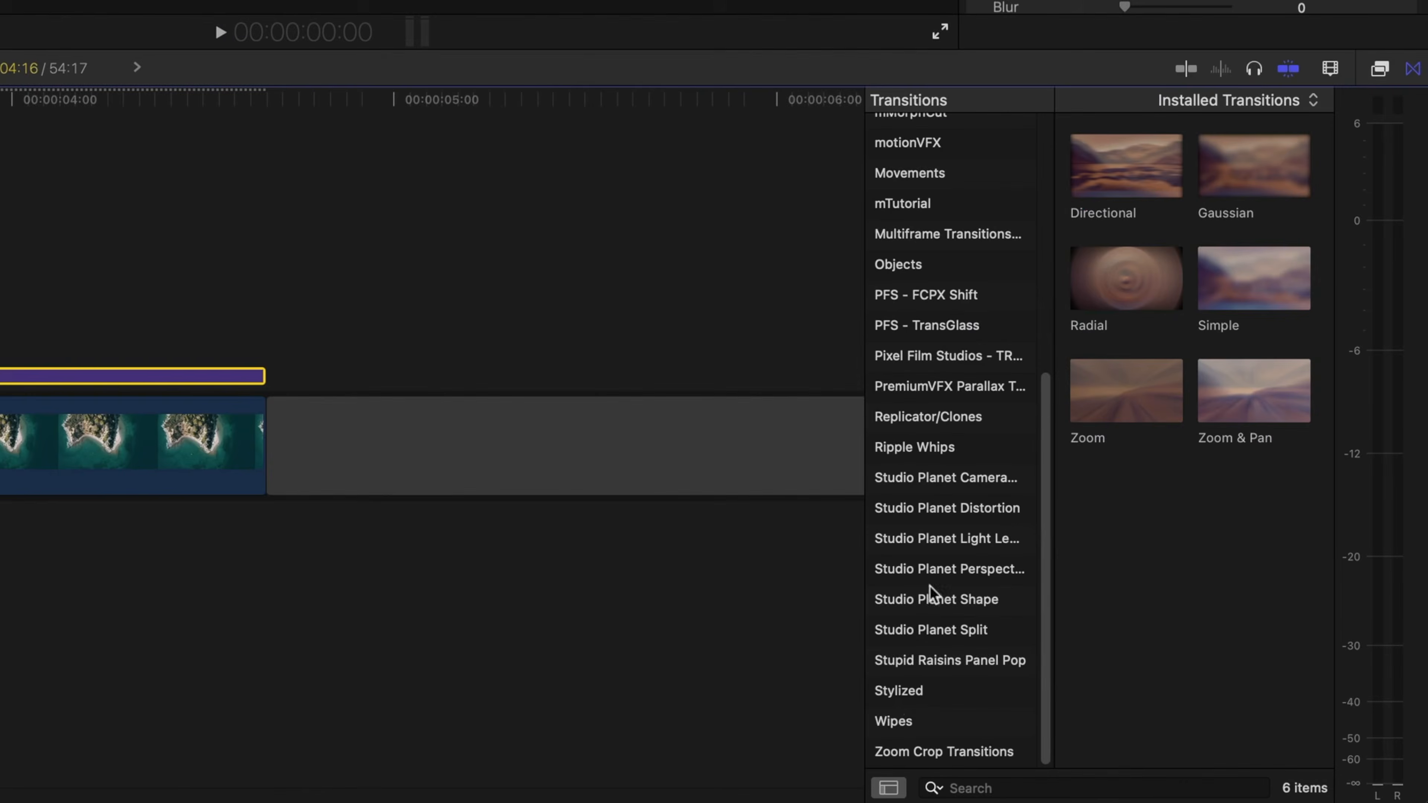
click(895, 721)
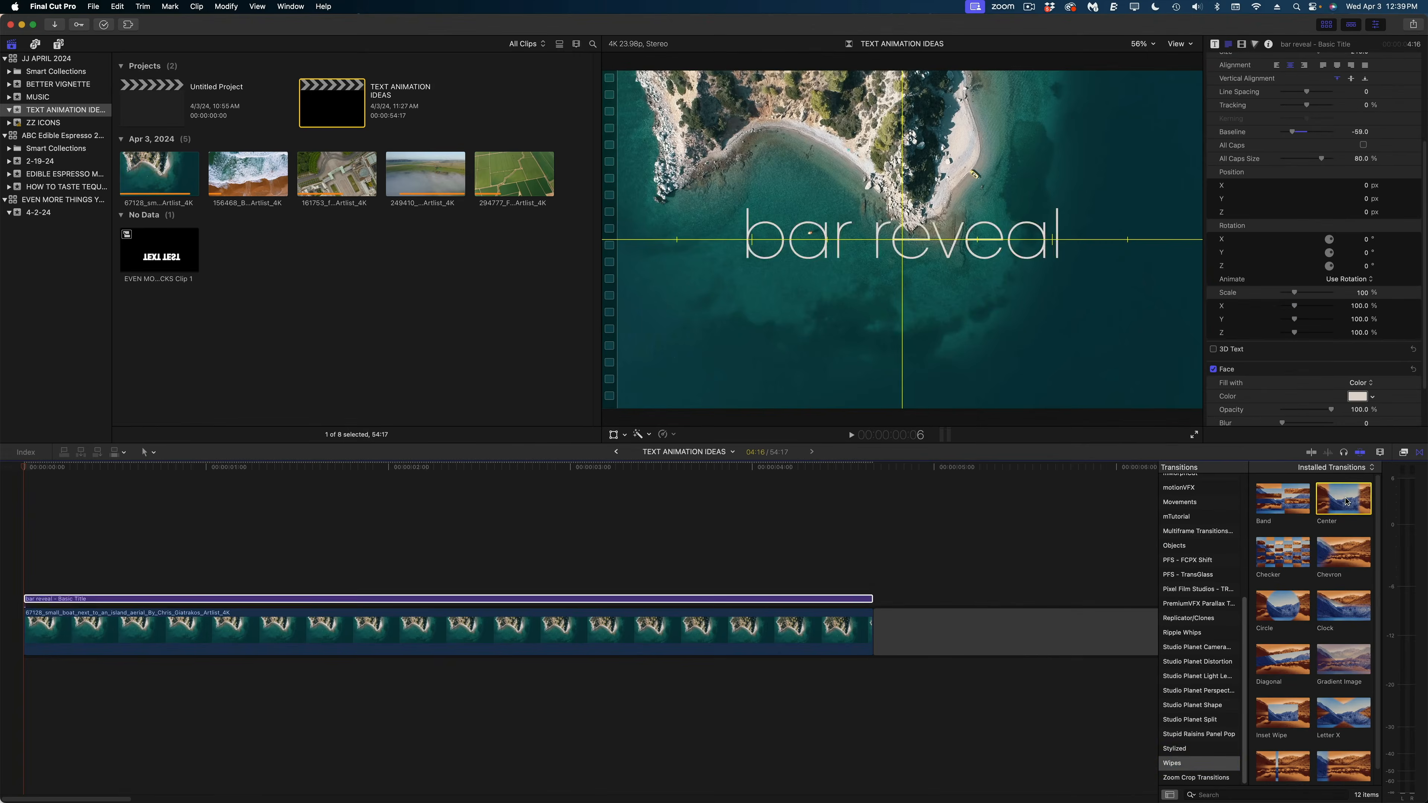
double_click(1254, 166)
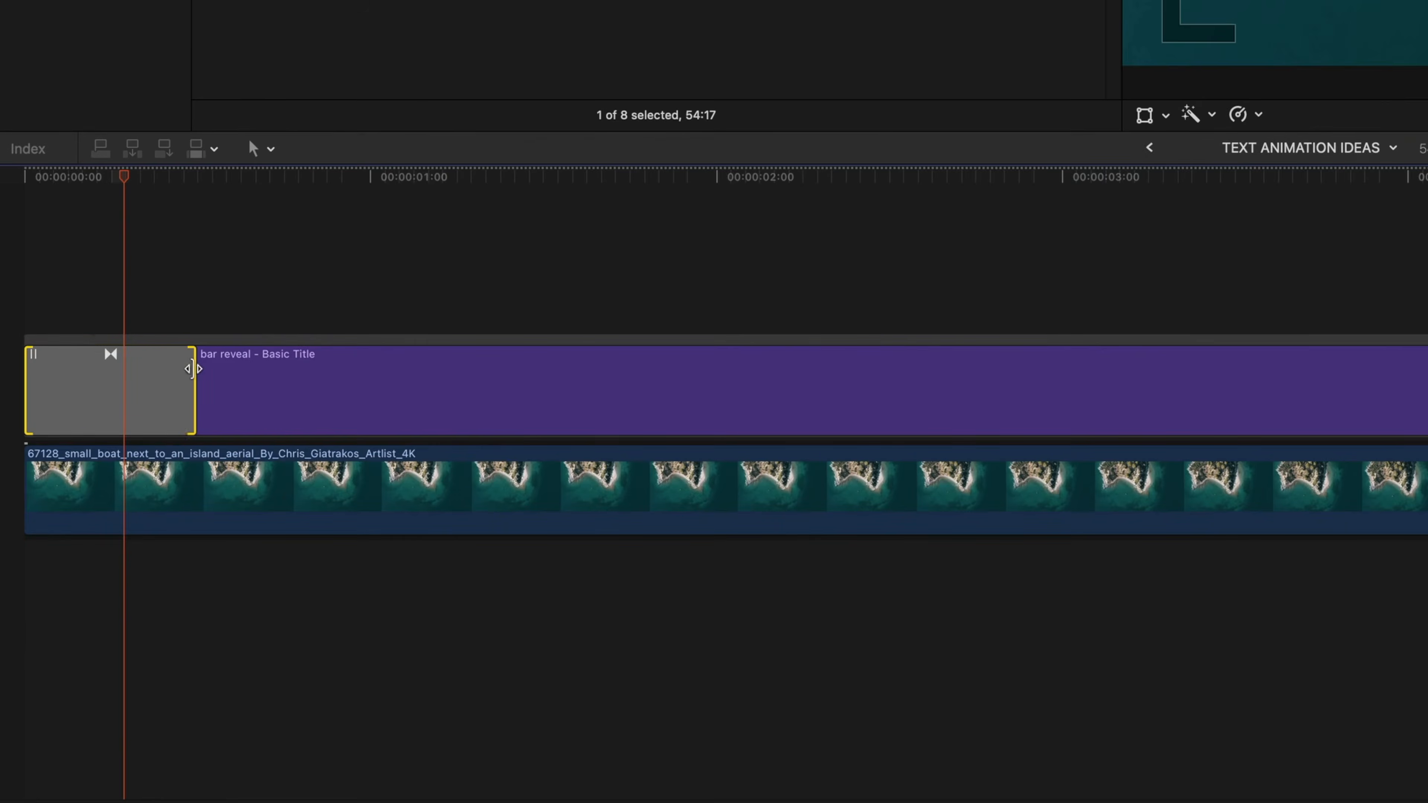
drag(112, 568, 127, 568)
drag(221, 369, 367, 374)
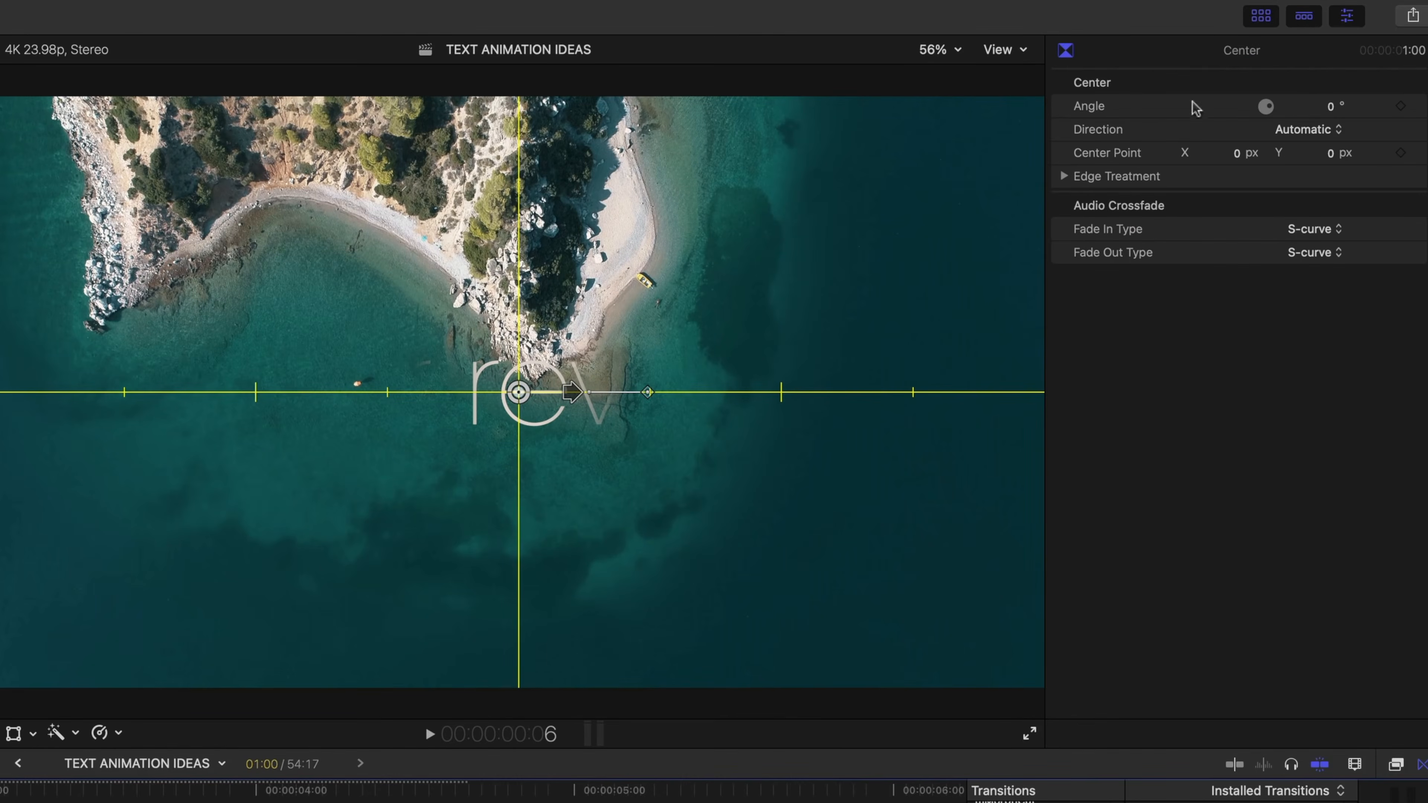
- Set the opening transition's angle to 60° and give it a Solid Color edge in the tone sampled from the title text
click(1331, 107)
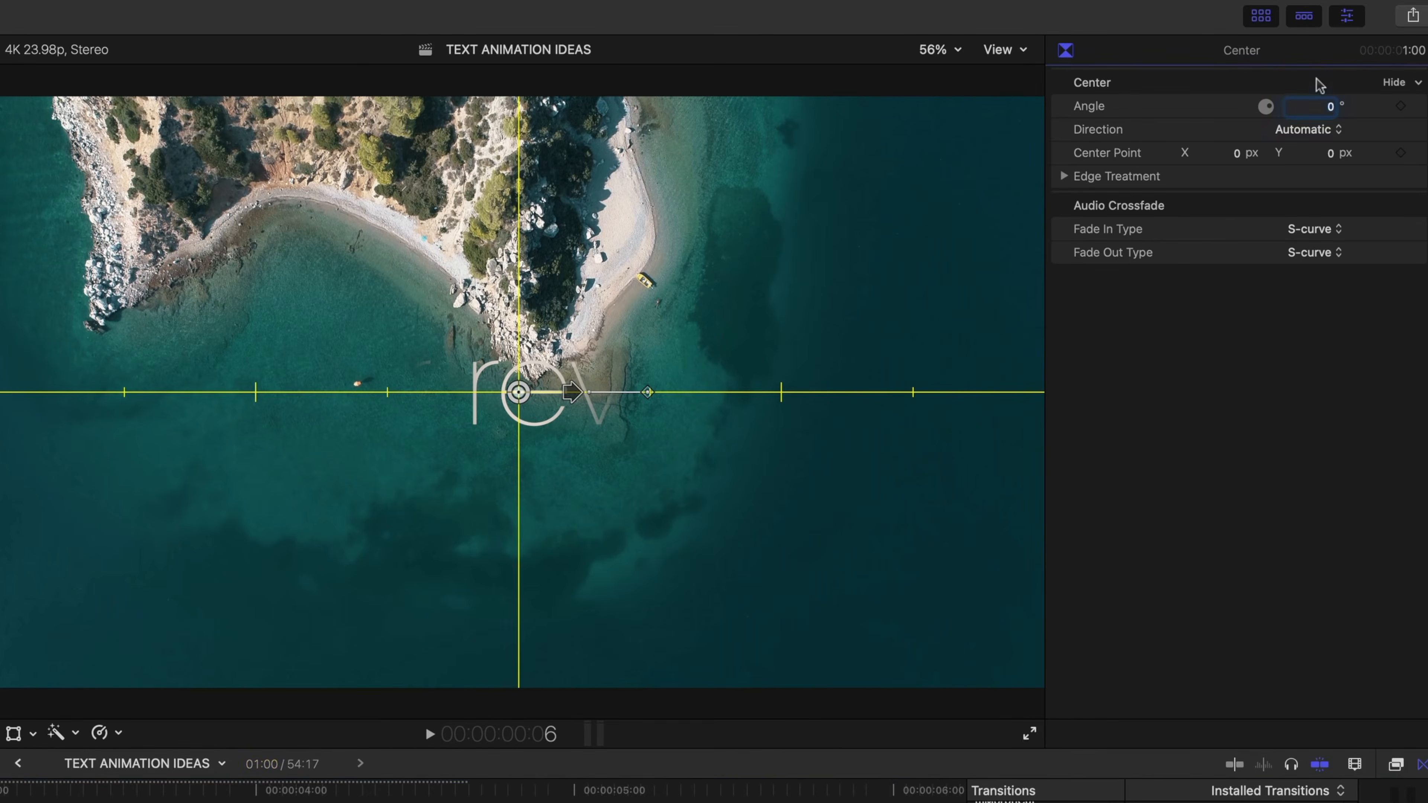
key(Return)
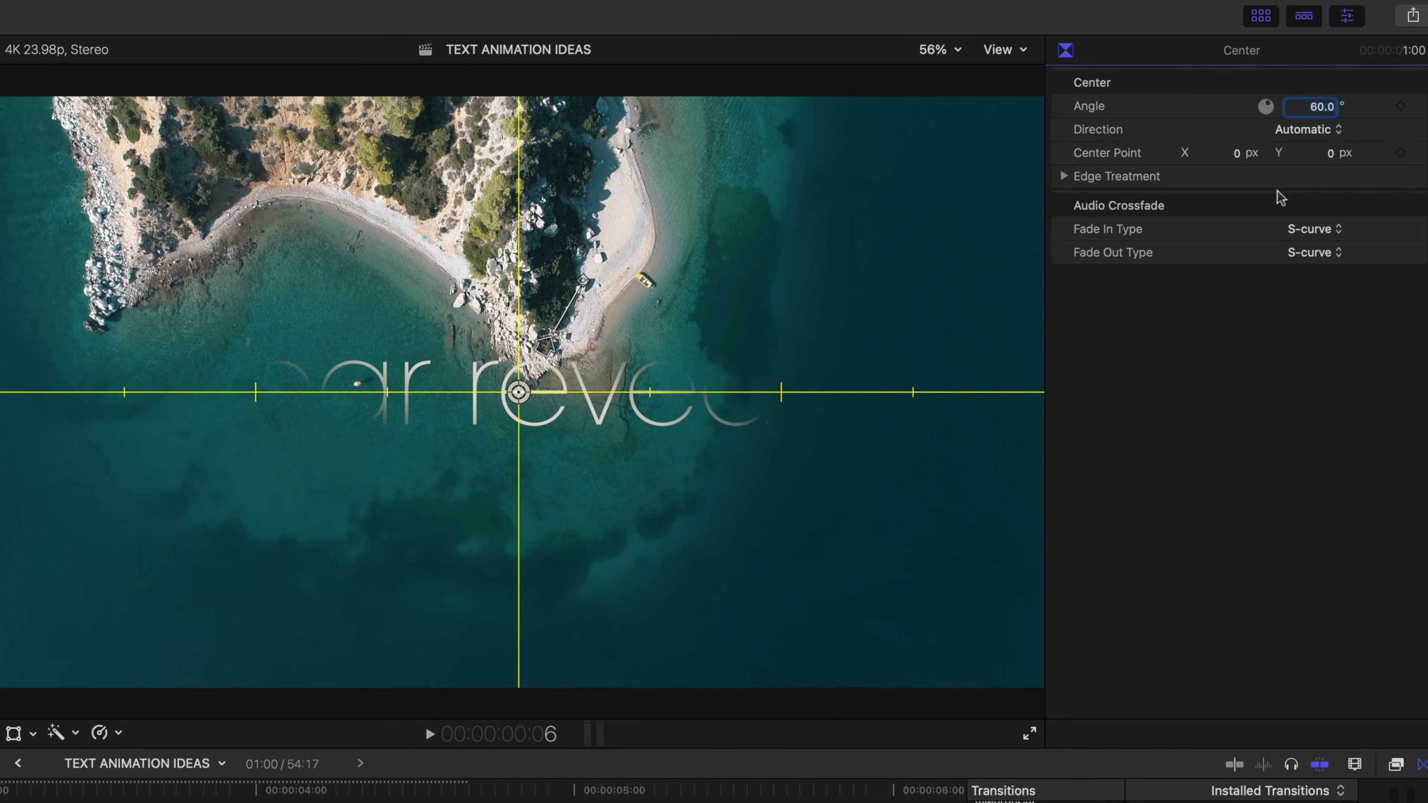
click(1064, 176)
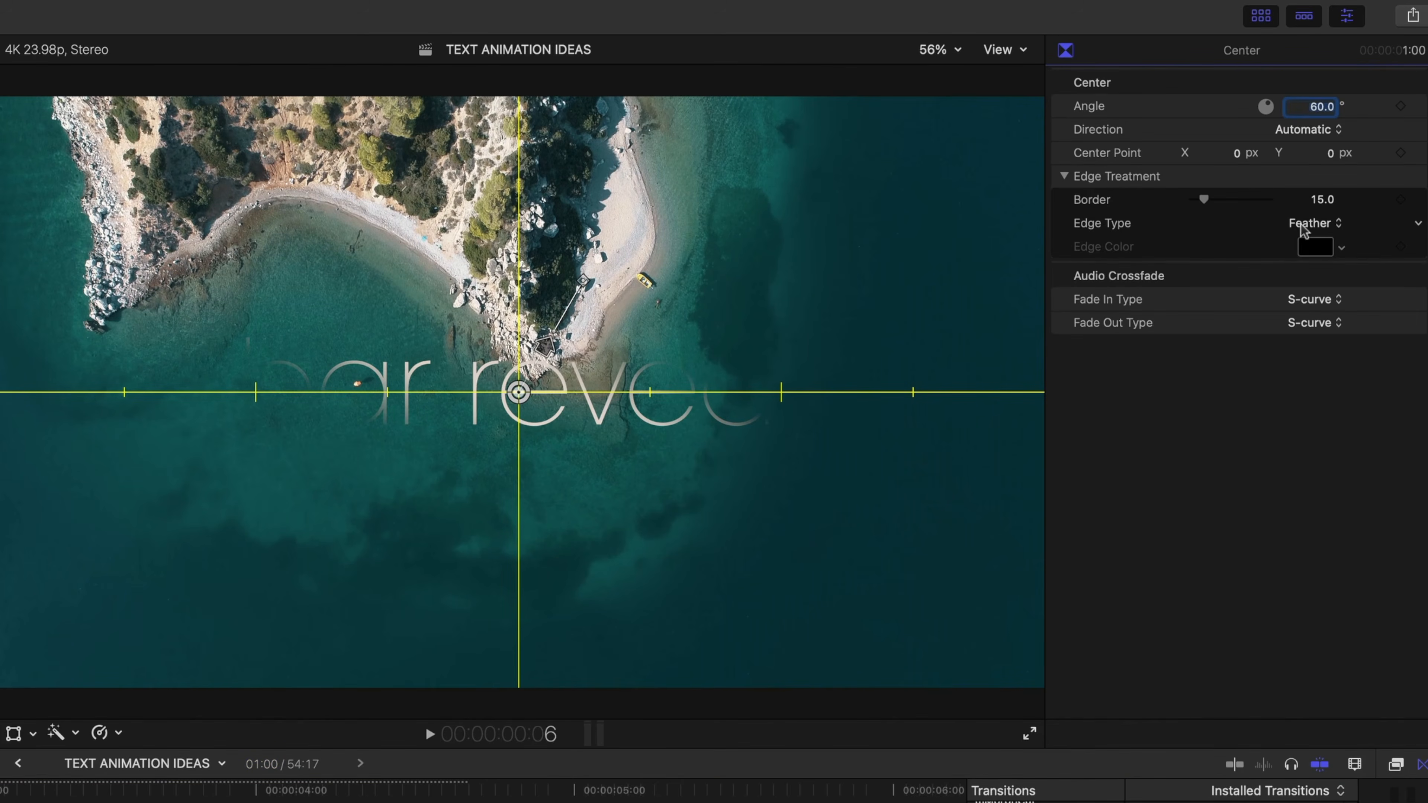
click(1303, 225)
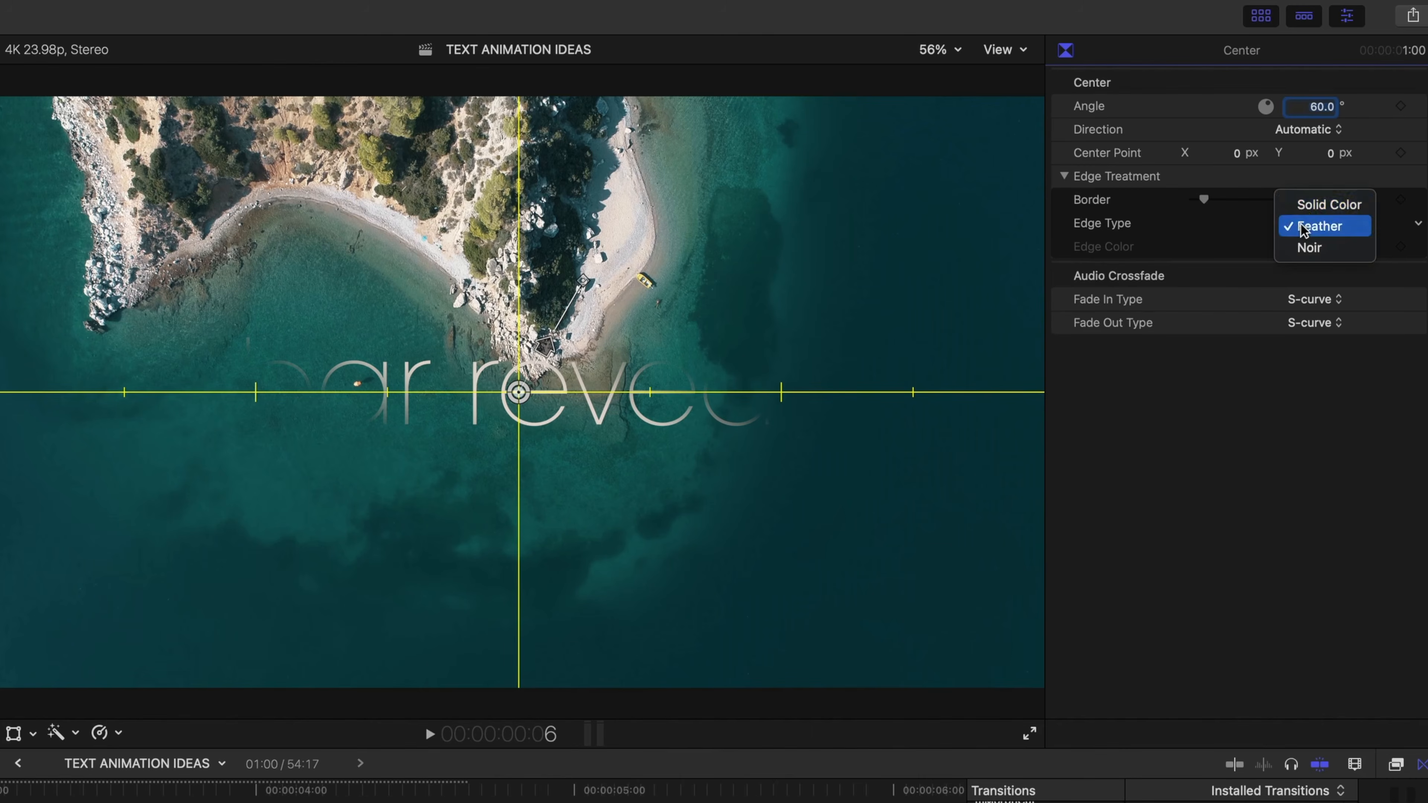
click(1299, 206)
click(1315, 247)
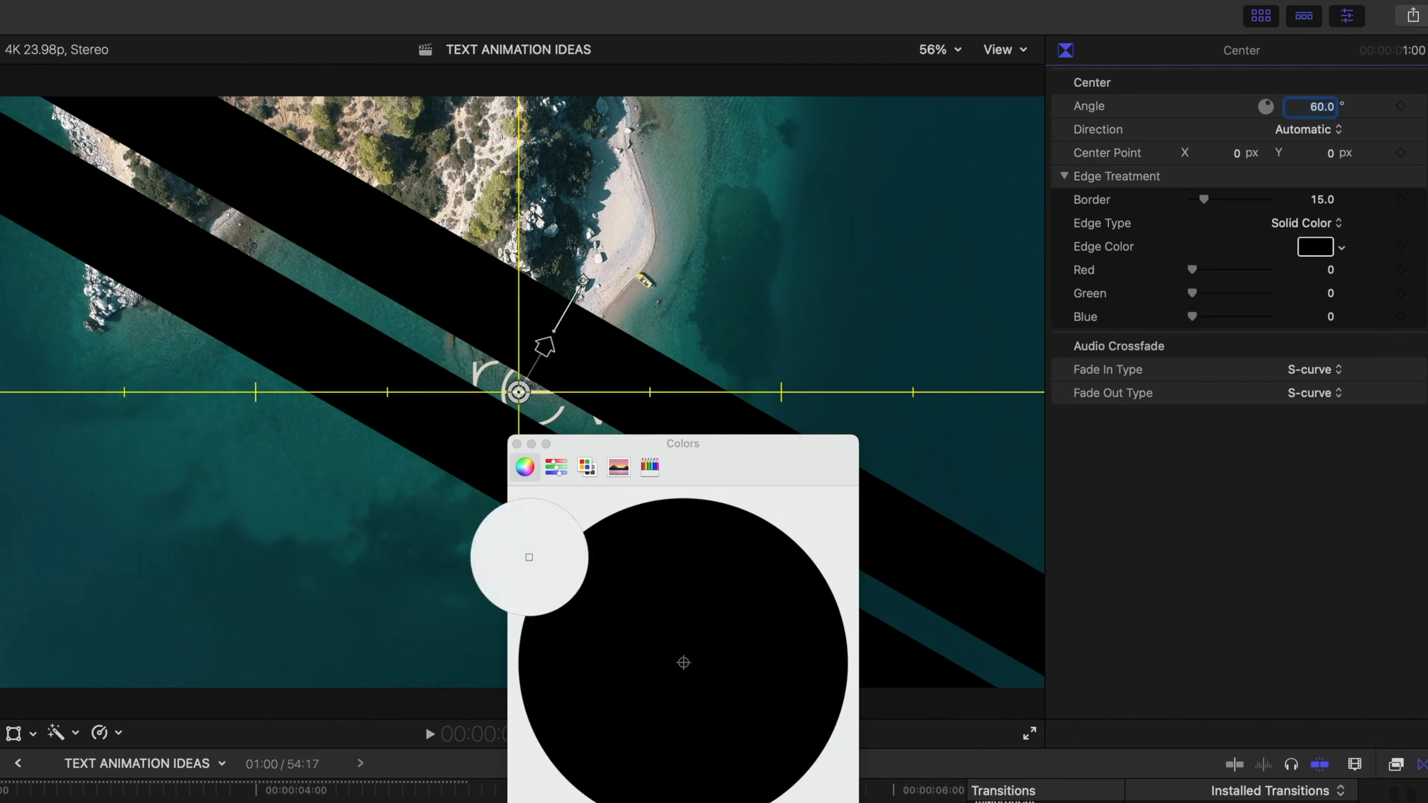
click(481, 380)
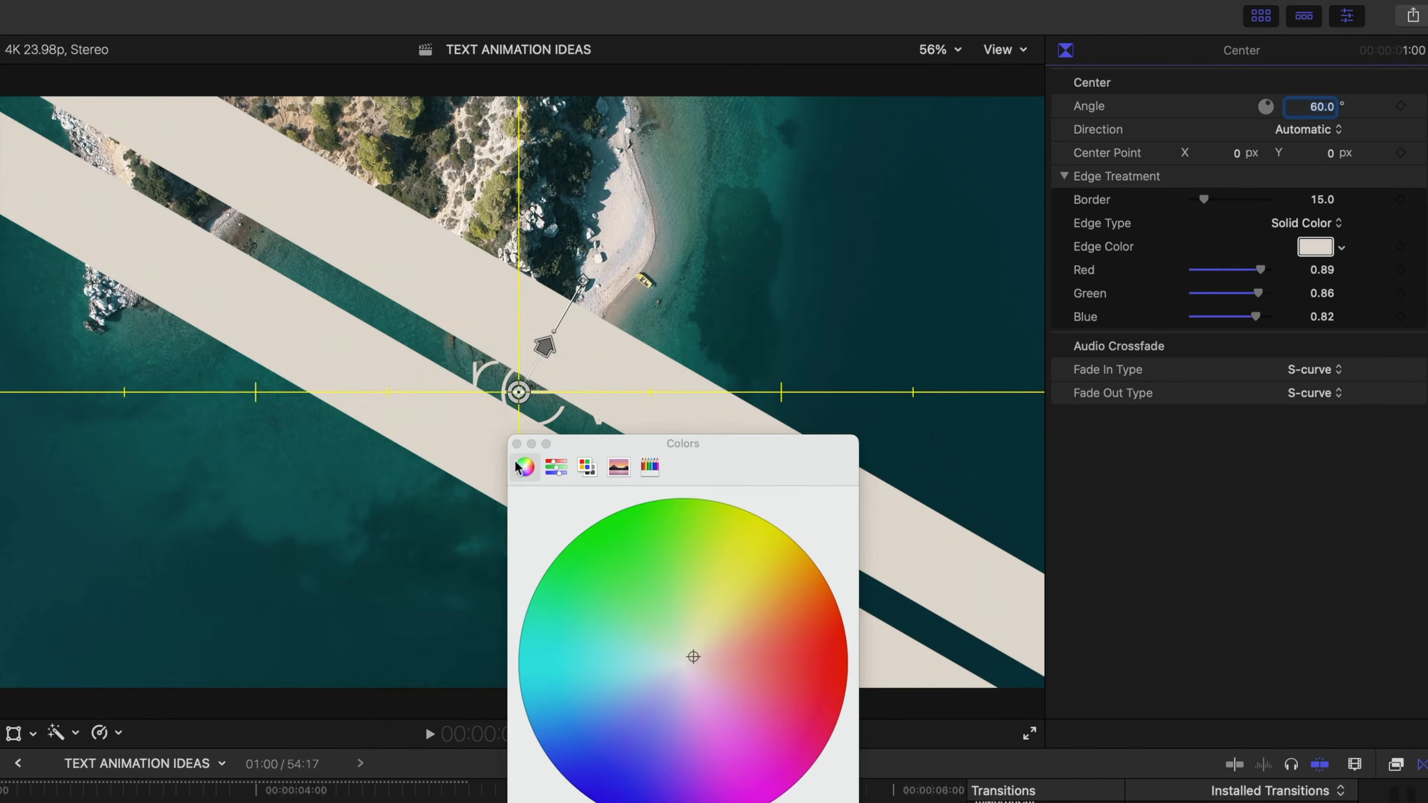
click(516, 444)
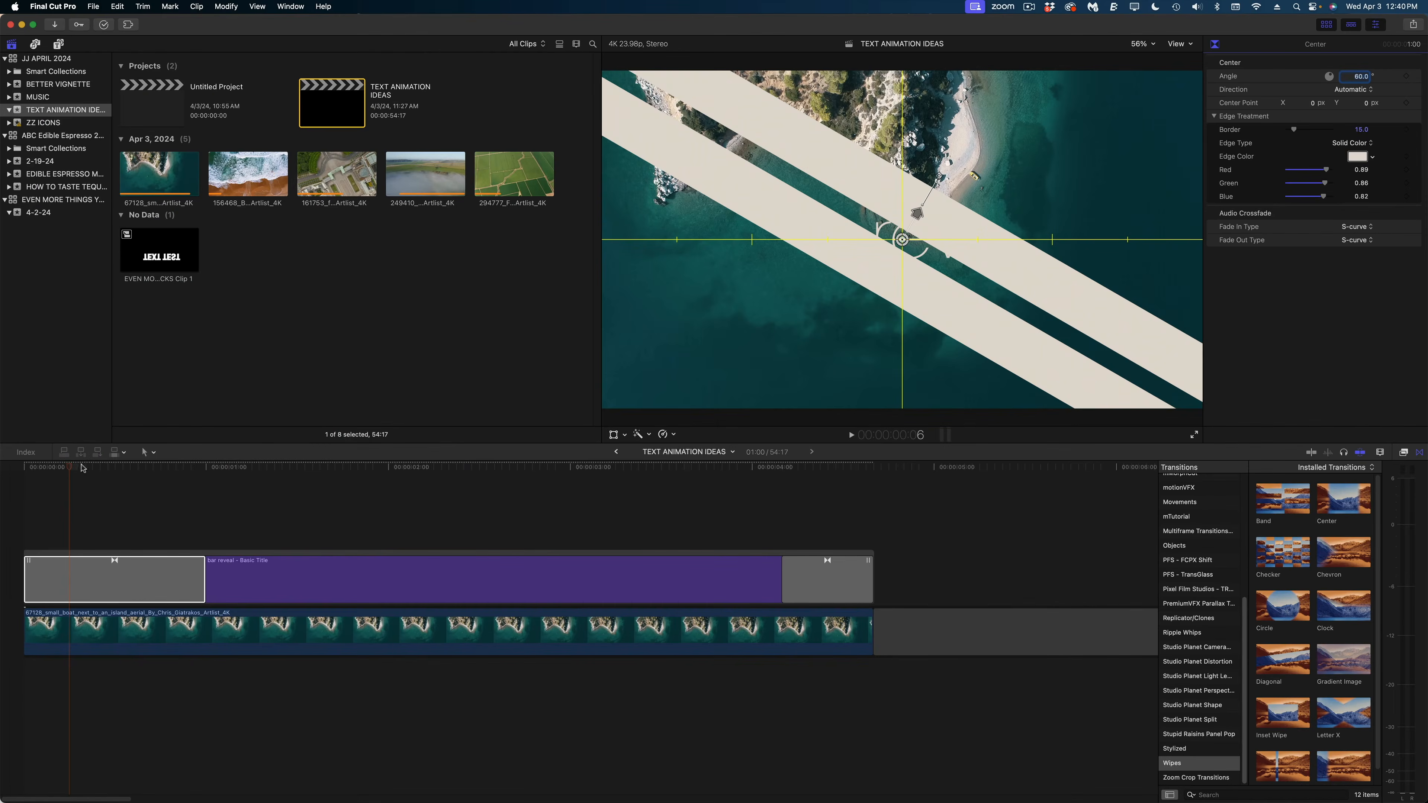
- Keyframe the opening transition's border at its first frame with a value of 4
drag(71, 467, 23, 468)
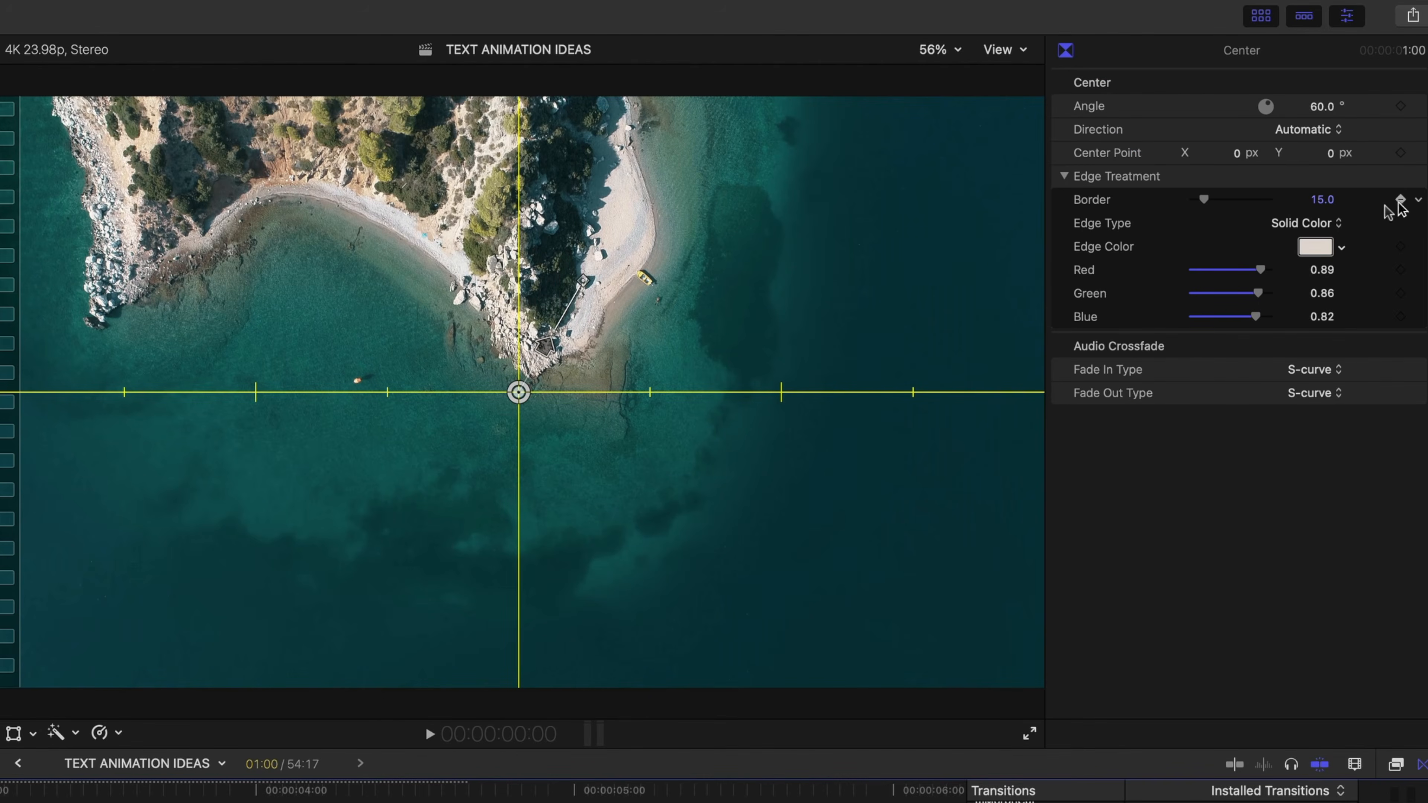
click(1322, 202)
text(4)
key(Return)
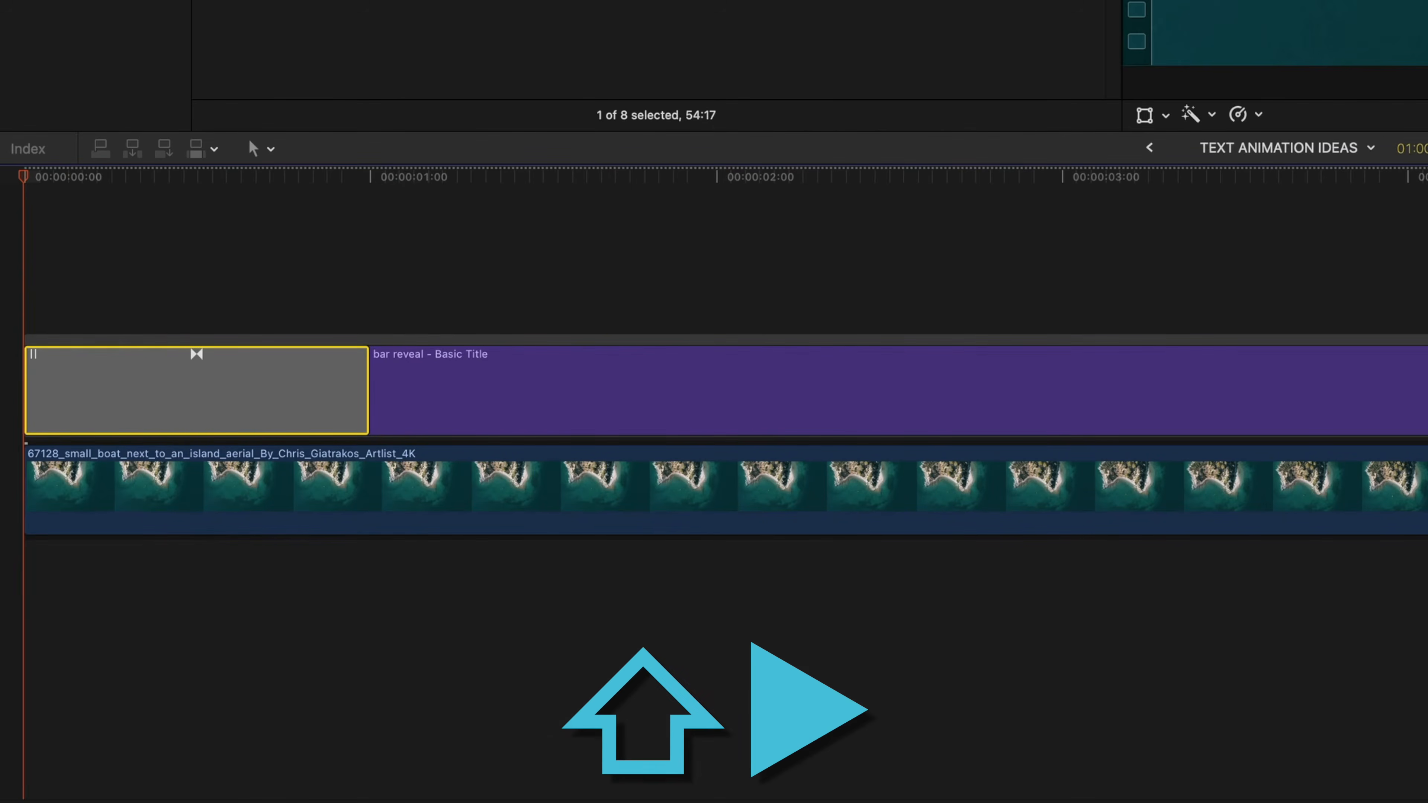
- Keyframe the opening transition's border to 0 at frame 12 and play back the reveal
key(shift+Right)
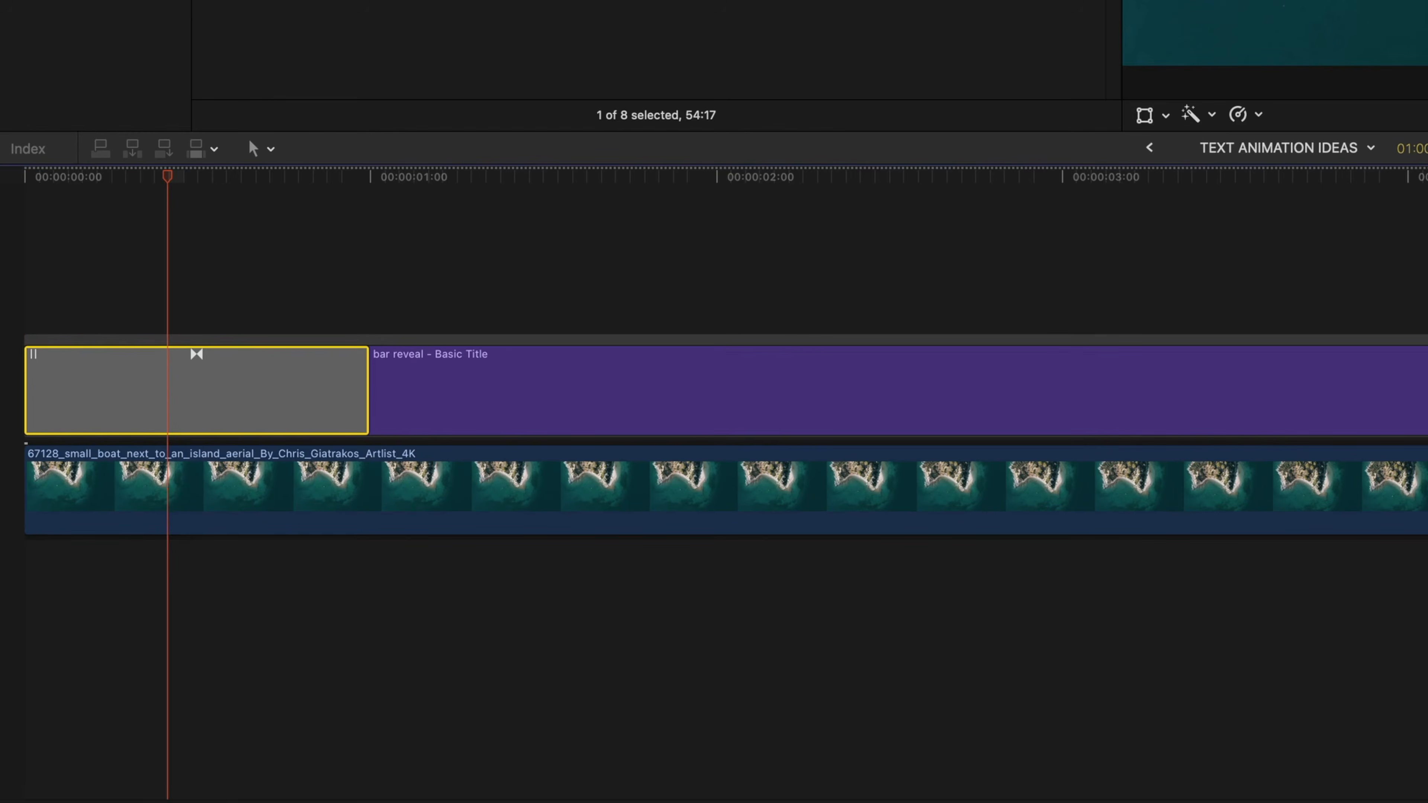
key(Right)
key(Right)
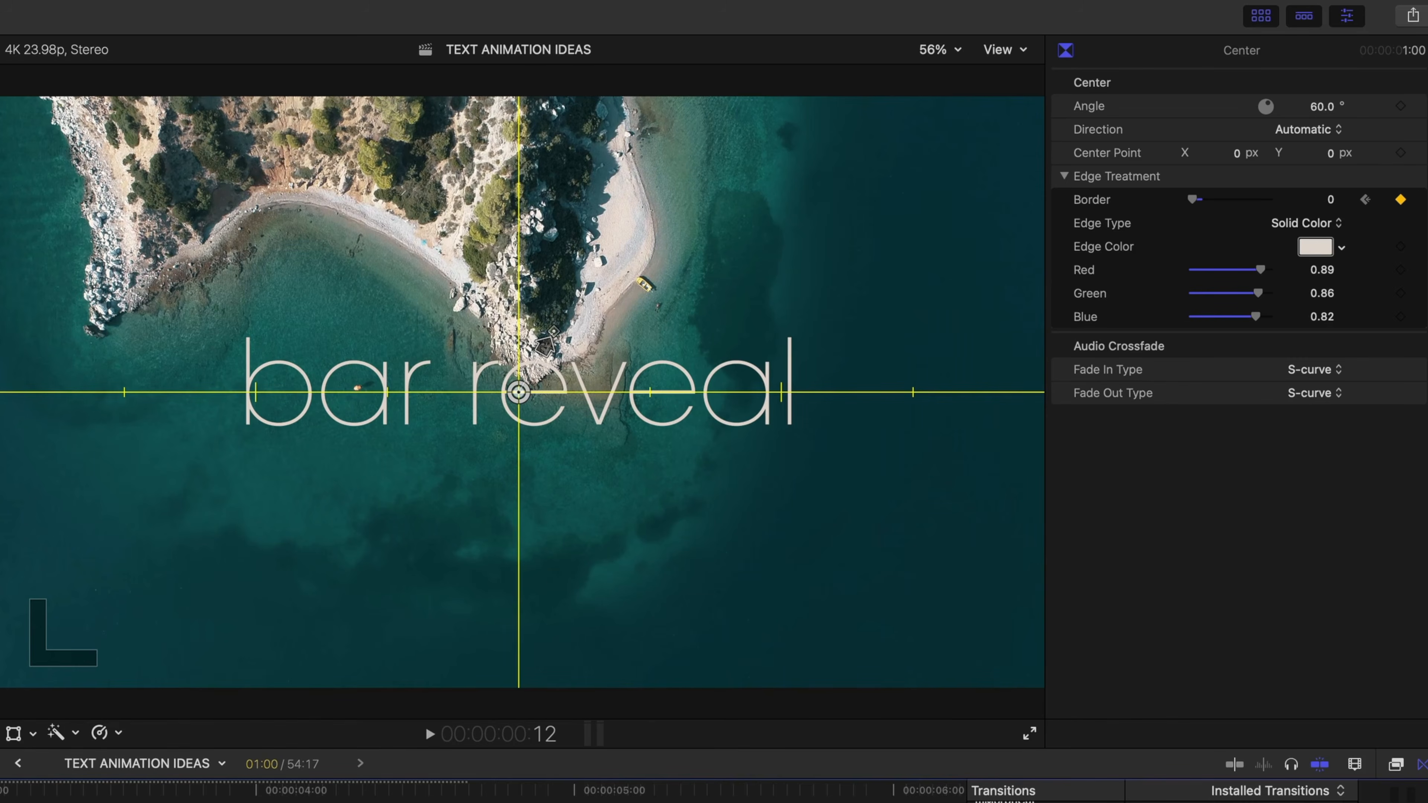
key(space)
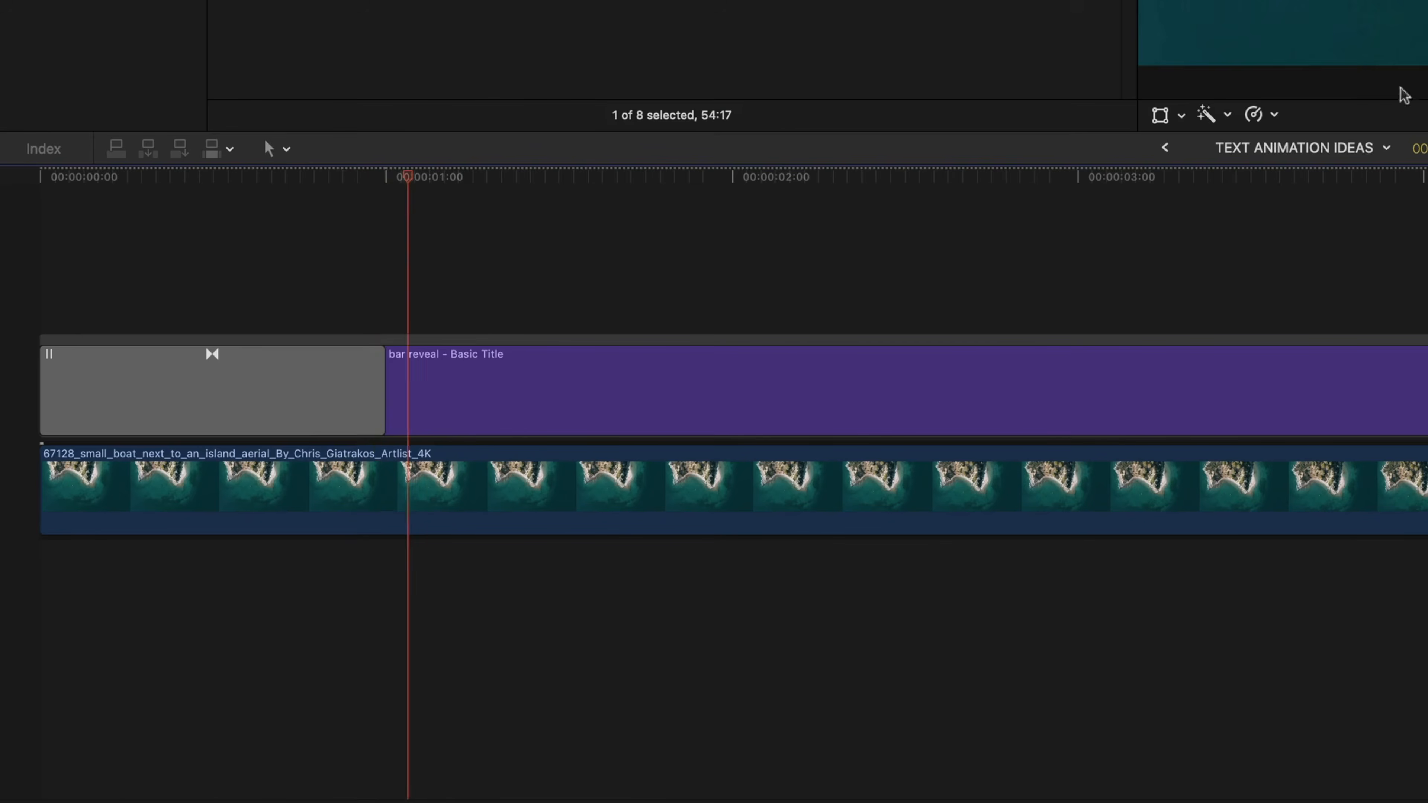
- Set the angle of the Center transition at the end of the title to 90°
click(1191, 184)
click(1332, 107)
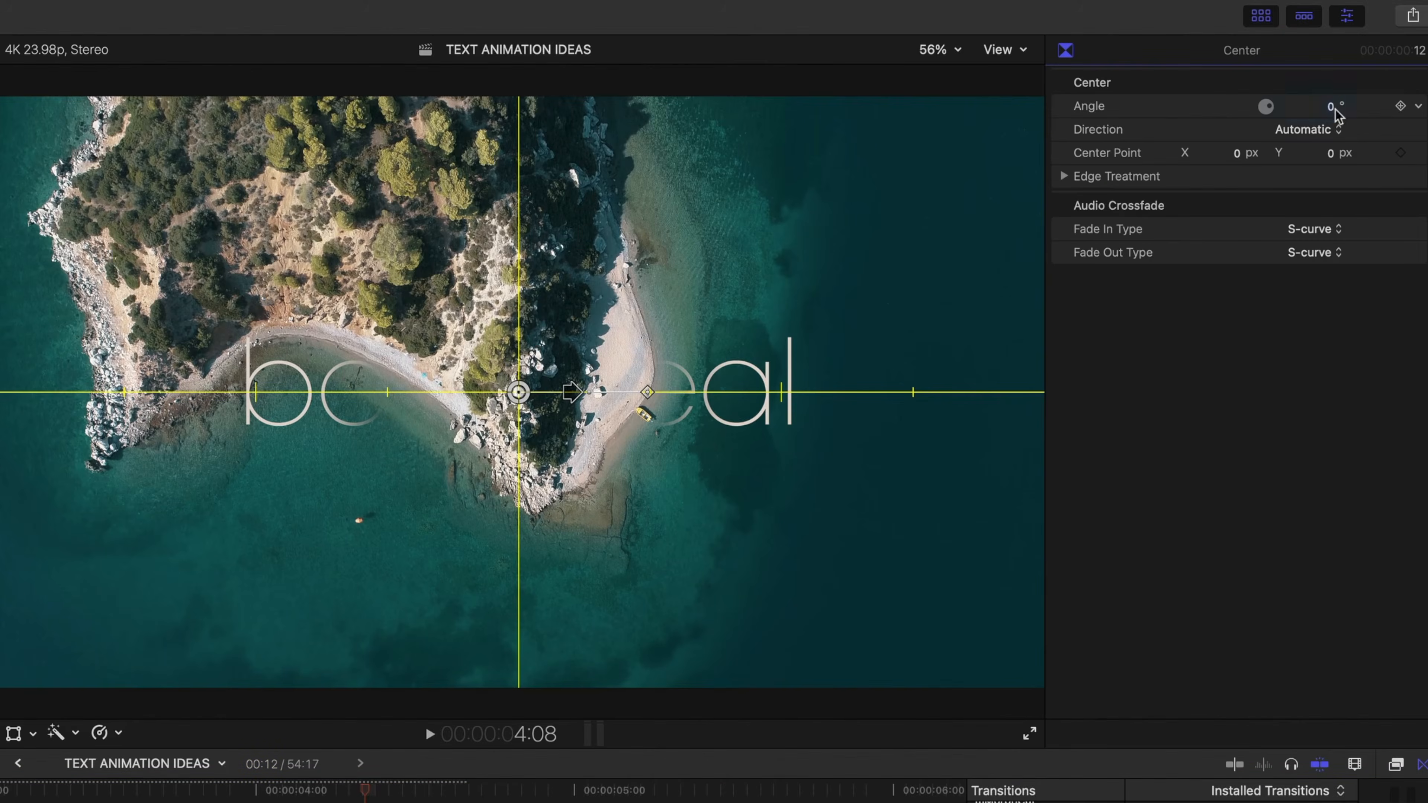
text(90)
key(Return)
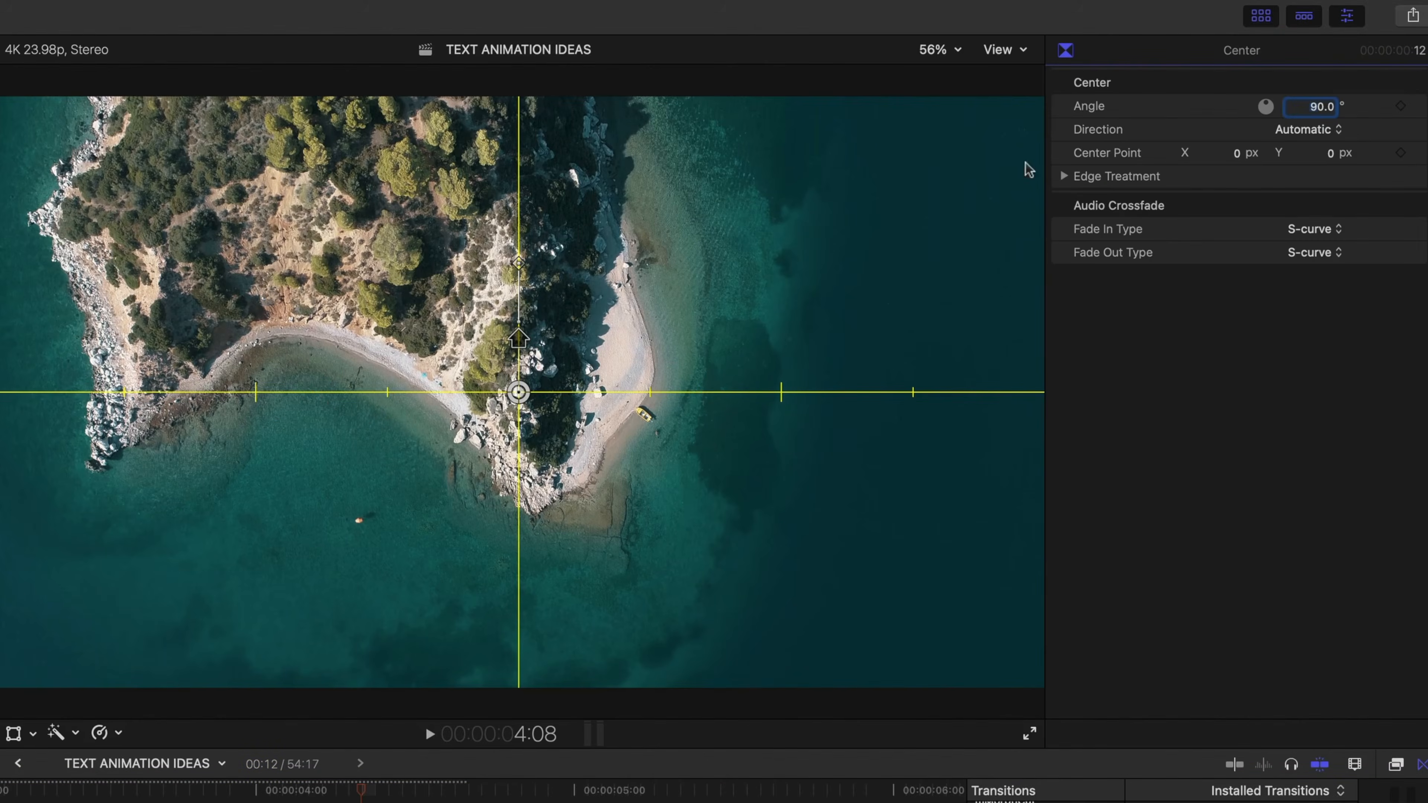
- Give the closing transition a Solid Color edge in the tone sampled from the title text, and open its border value for editing
click(1063, 177)
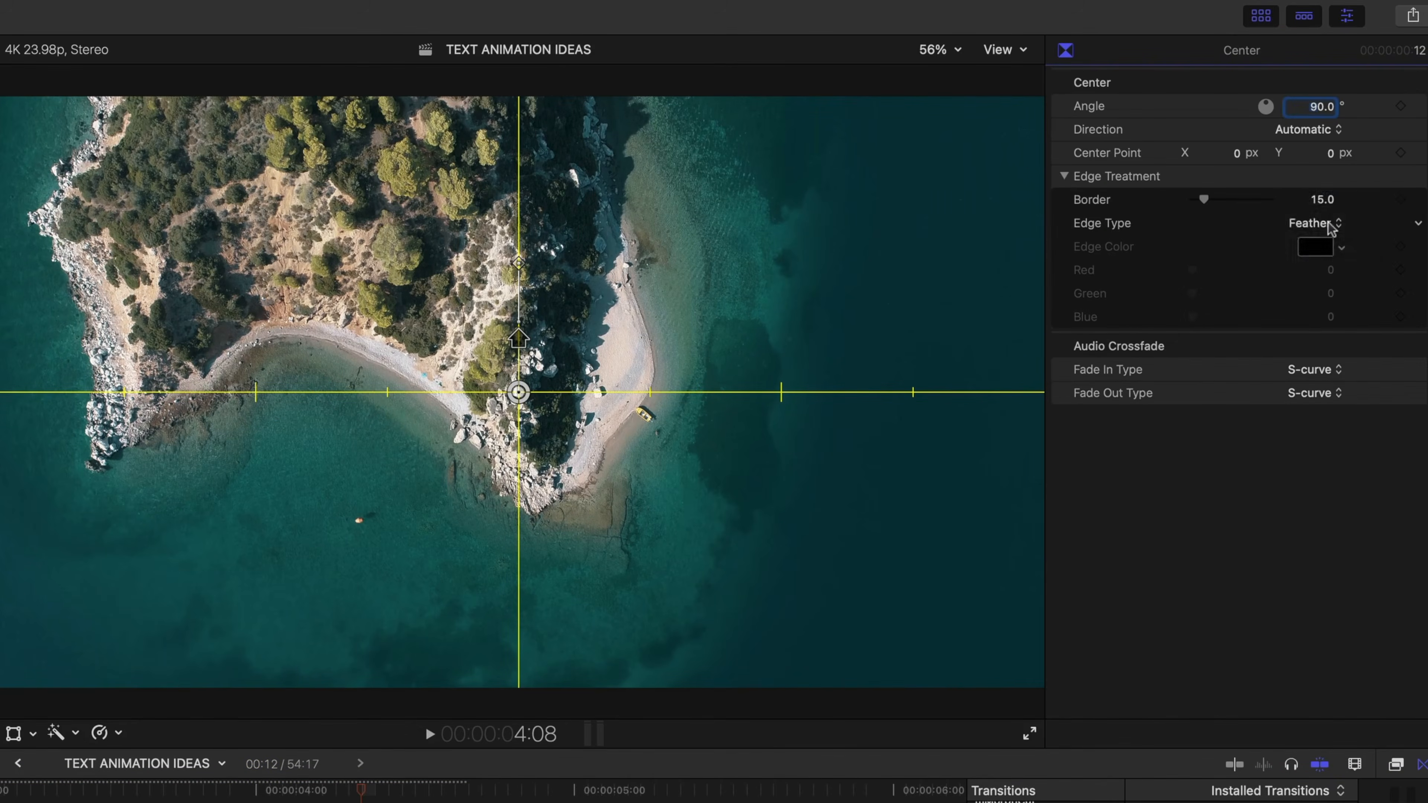
click(1330, 225)
click(1329, 205)
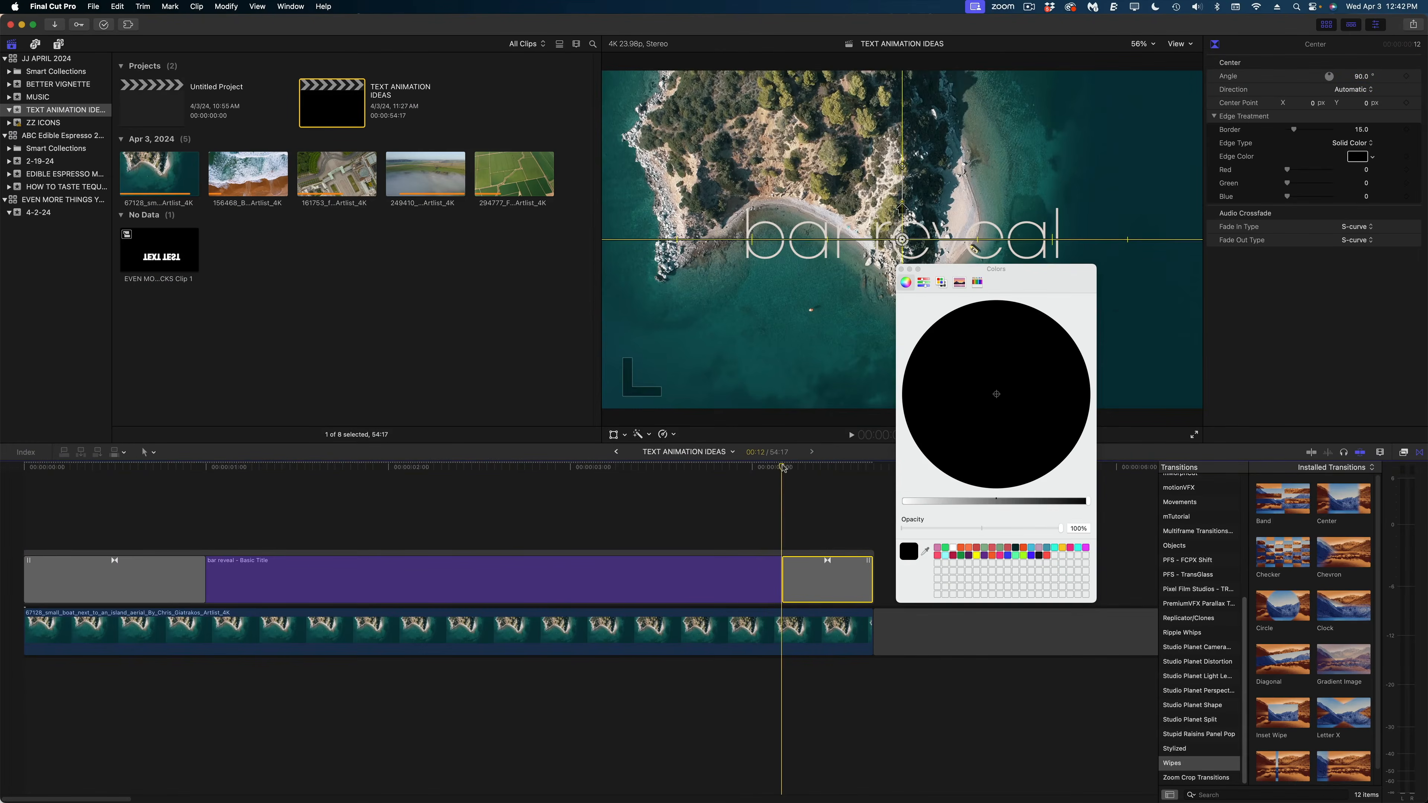
click(925, 551)
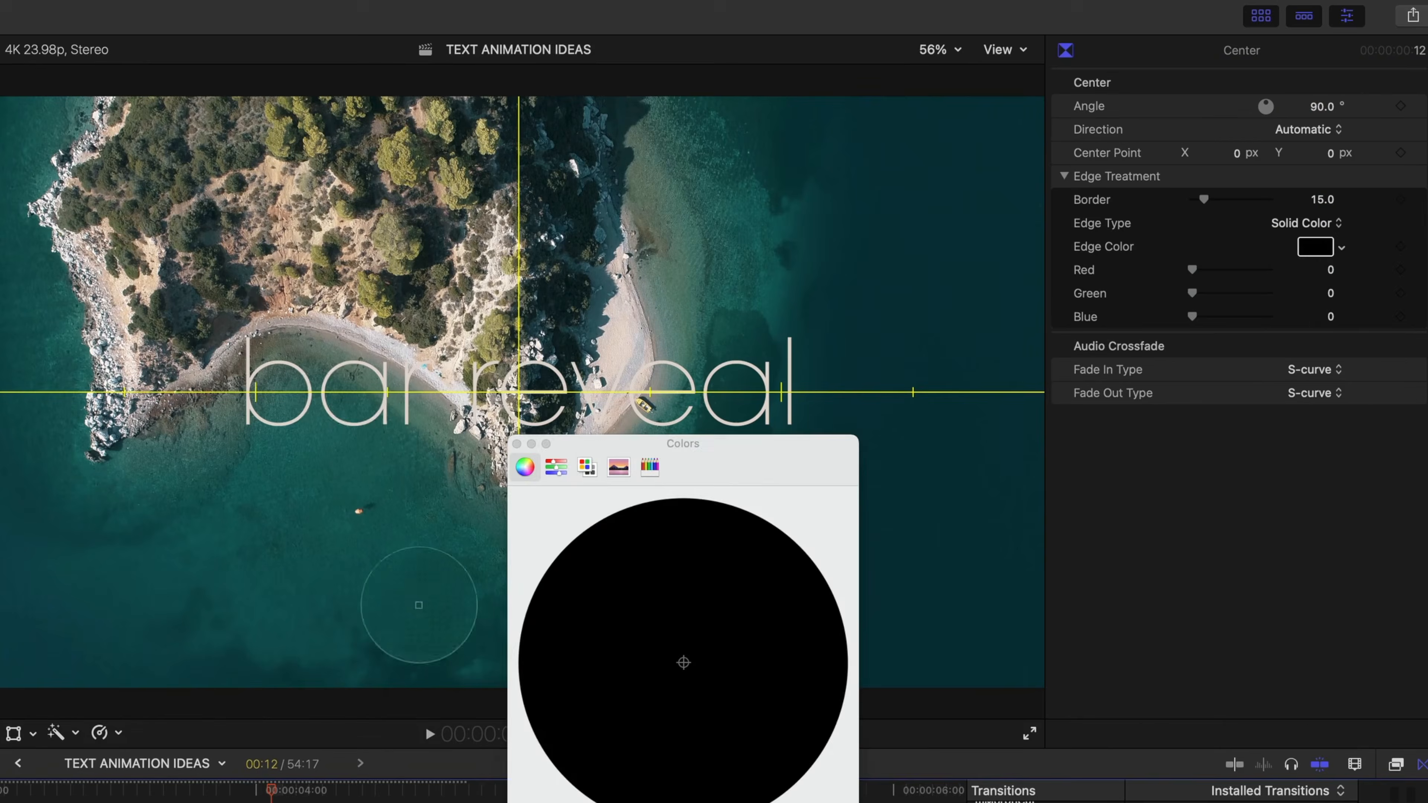
click(797, 255)
click(901, 269)
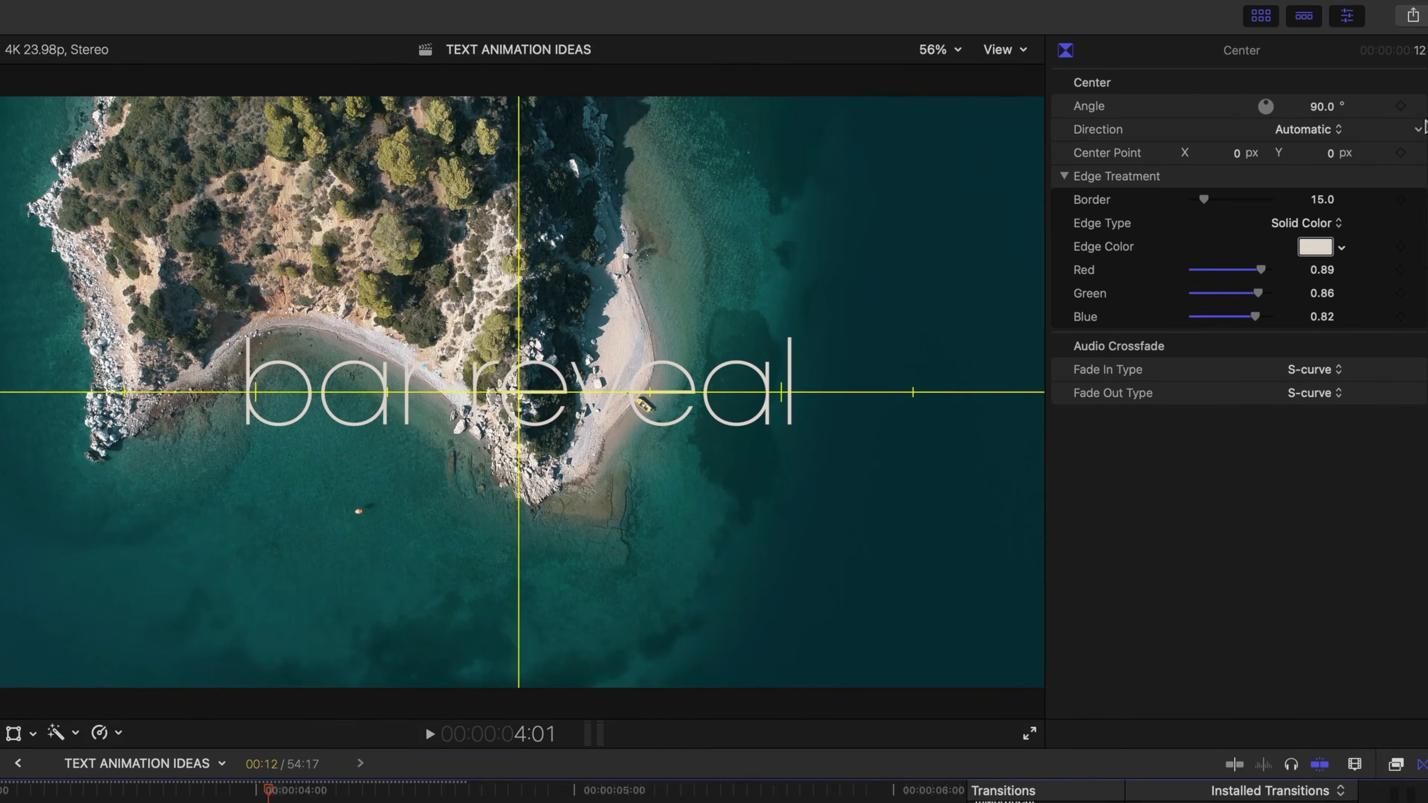
click(1324, 202)
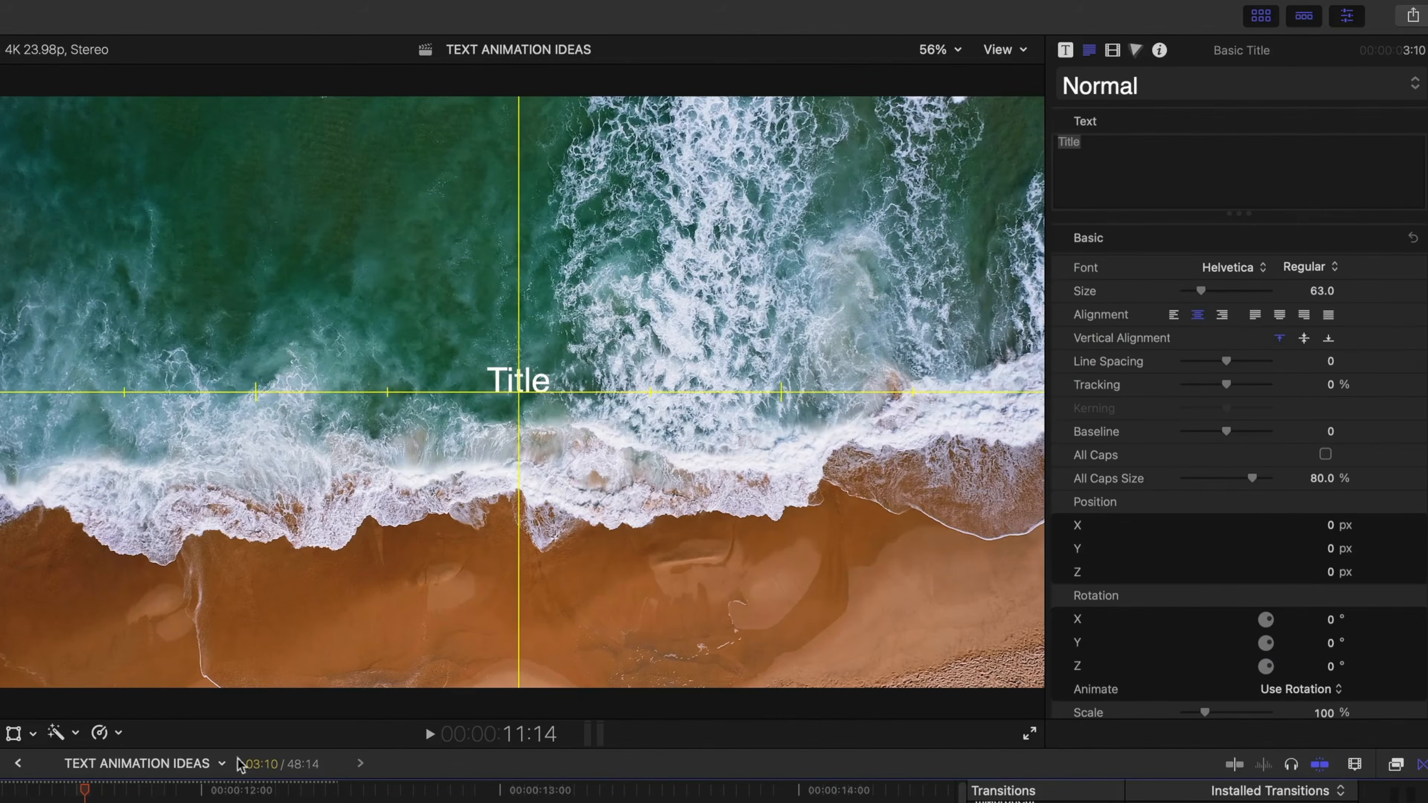
- Enter OUTLINE REVEAL as the new title over the beach waves clip in Helvetica Neue 95 Black, size 132, at Y position 54 px
text(OUTLINE REV)
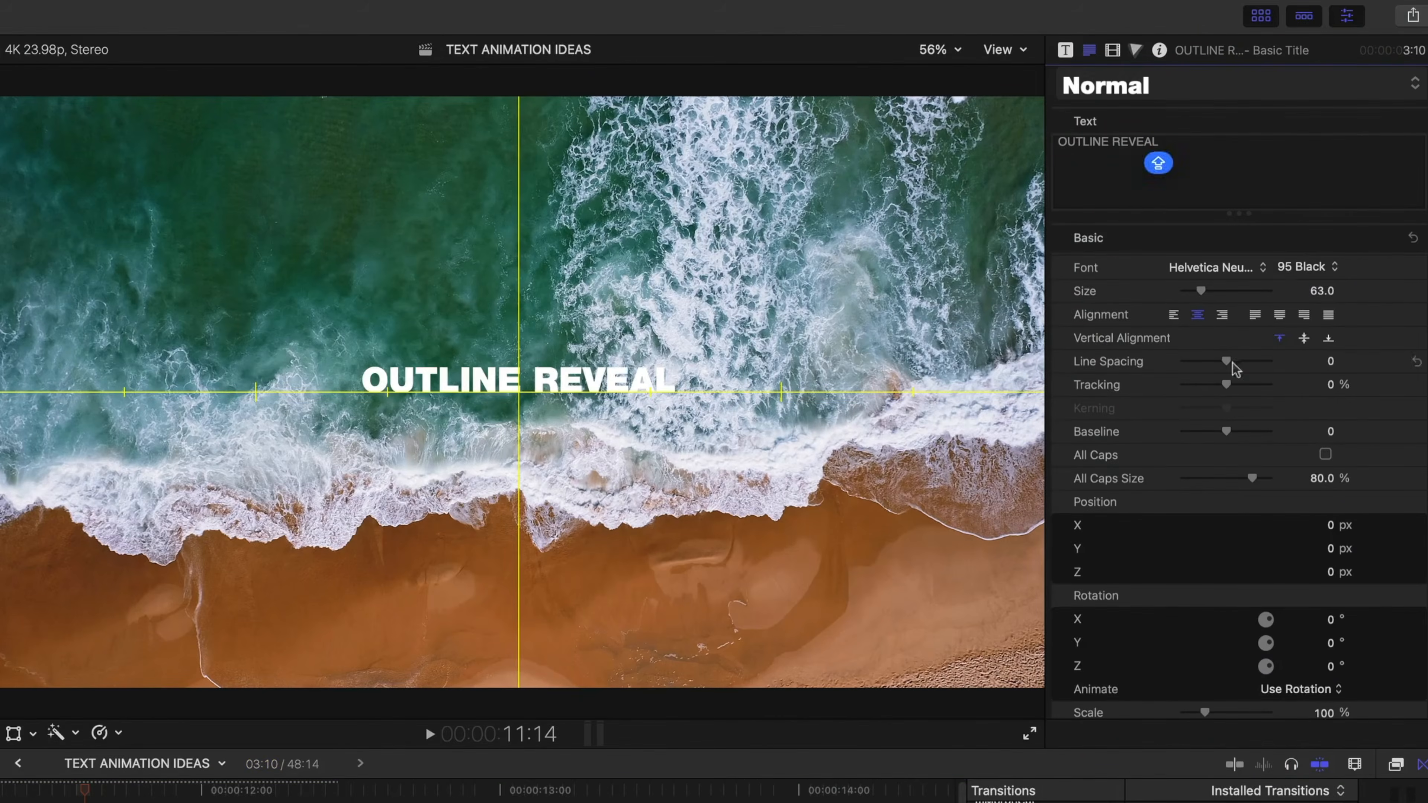
double_click(1310, 290)
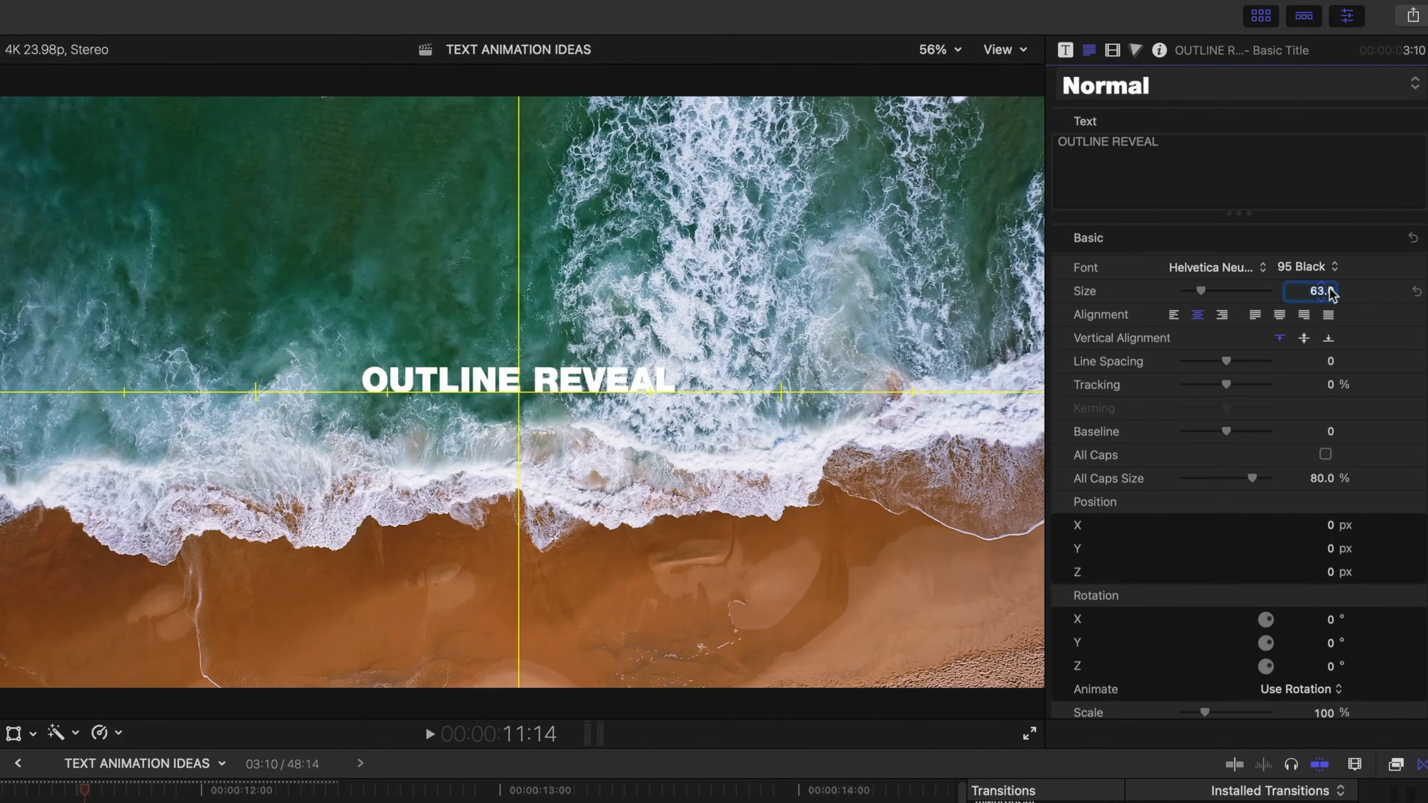
text(132)
key(Return)
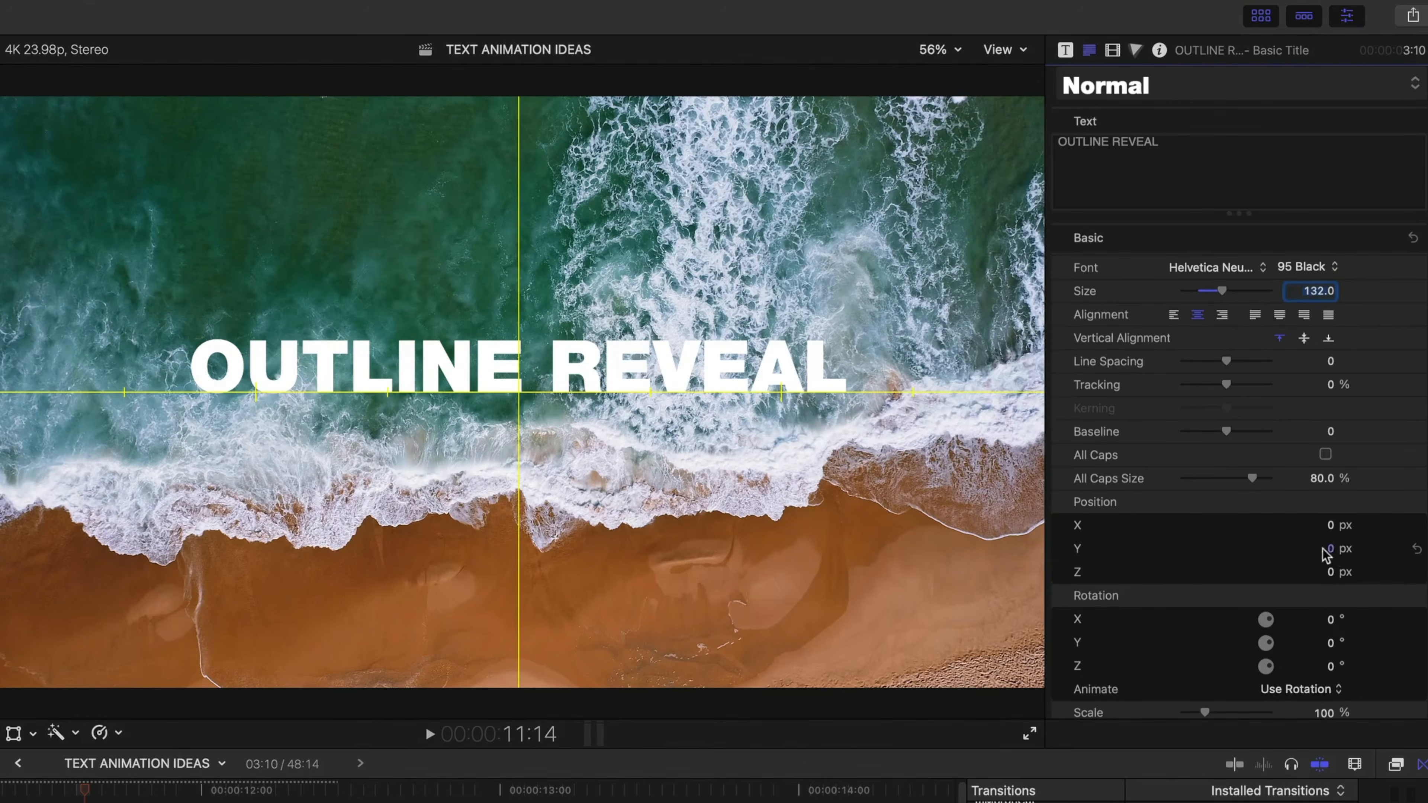
drag(1330, 548, 1330, 531)
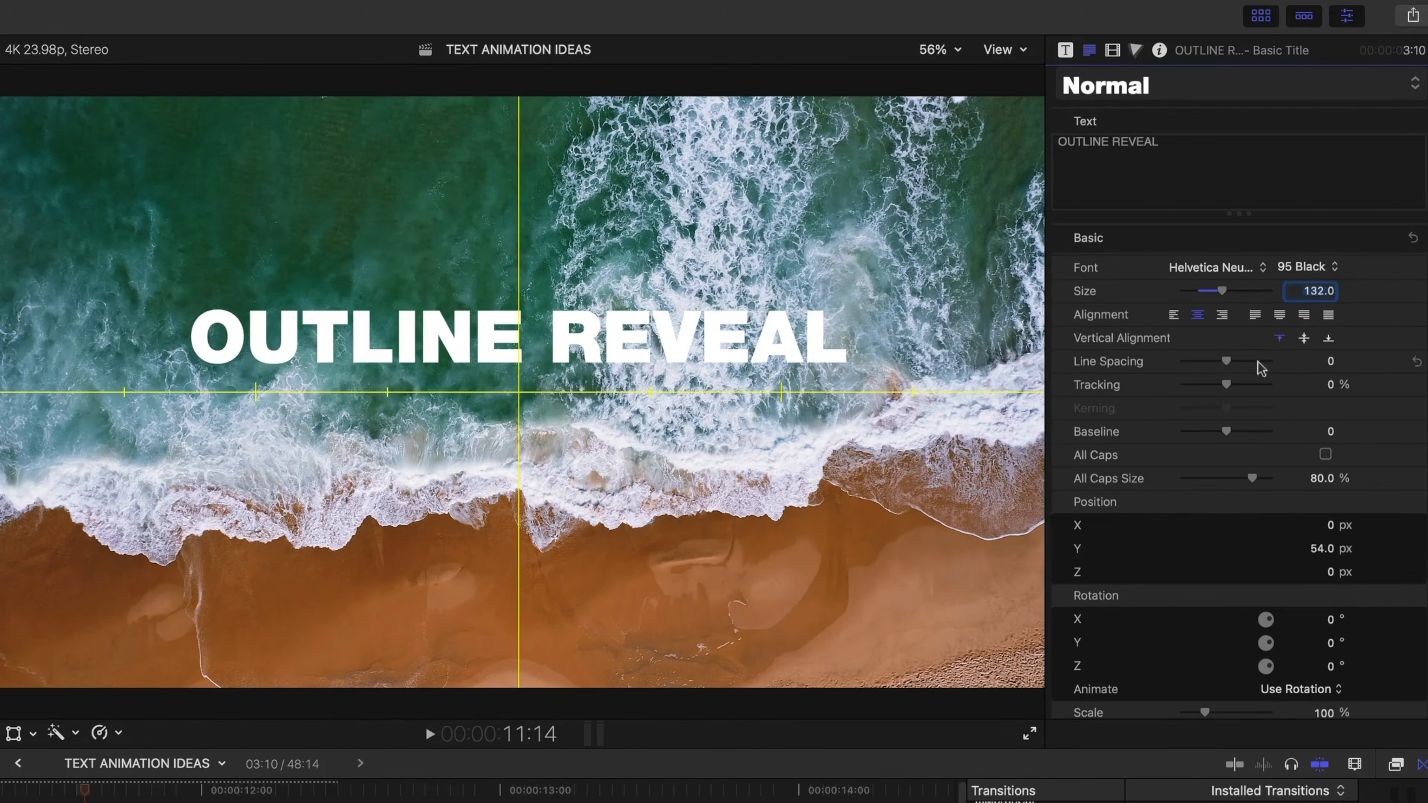
- Turn off the OUTLINE REVEAL title's Face and turn on its Outline
scroll(1259, 366, down, 5)
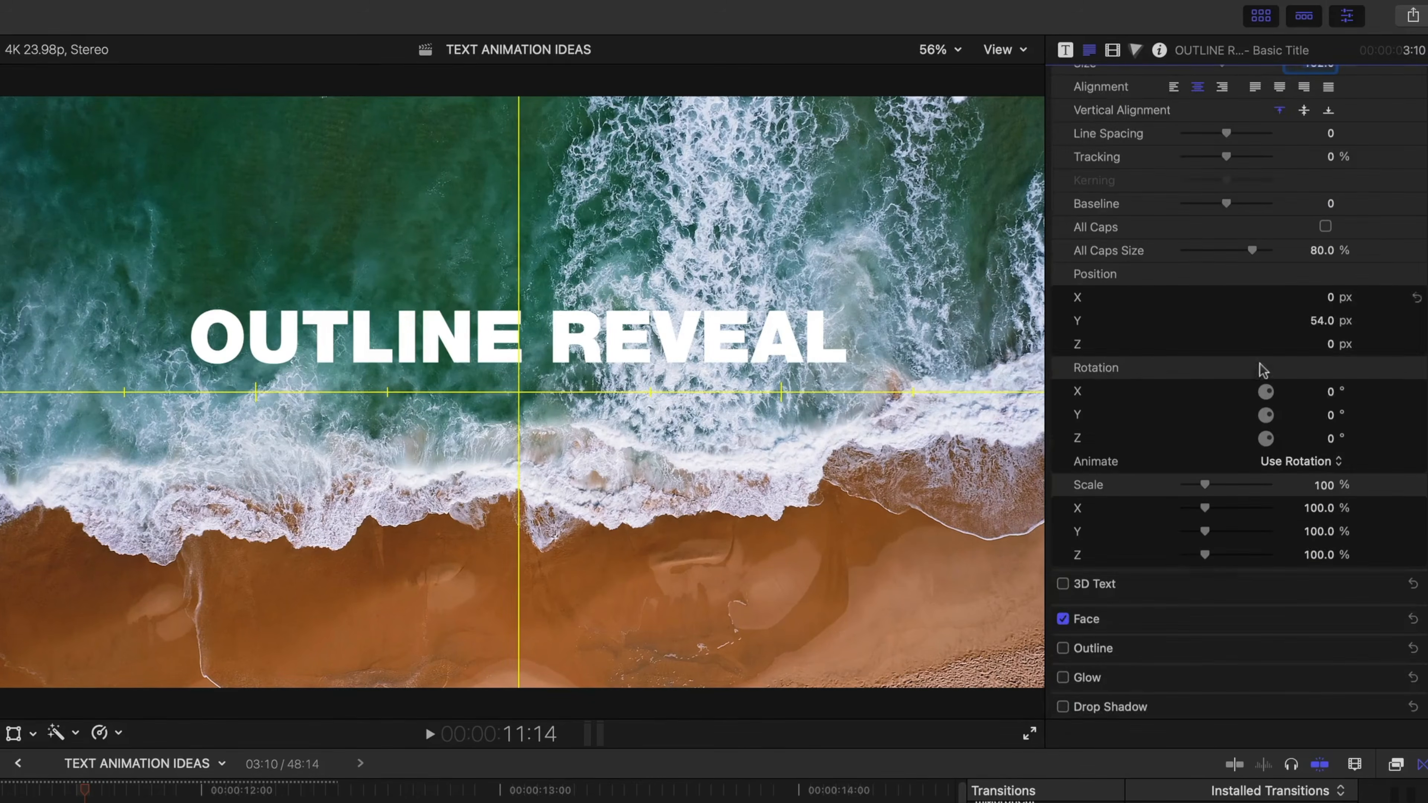
click(1062, 619)
click(1062, 648)
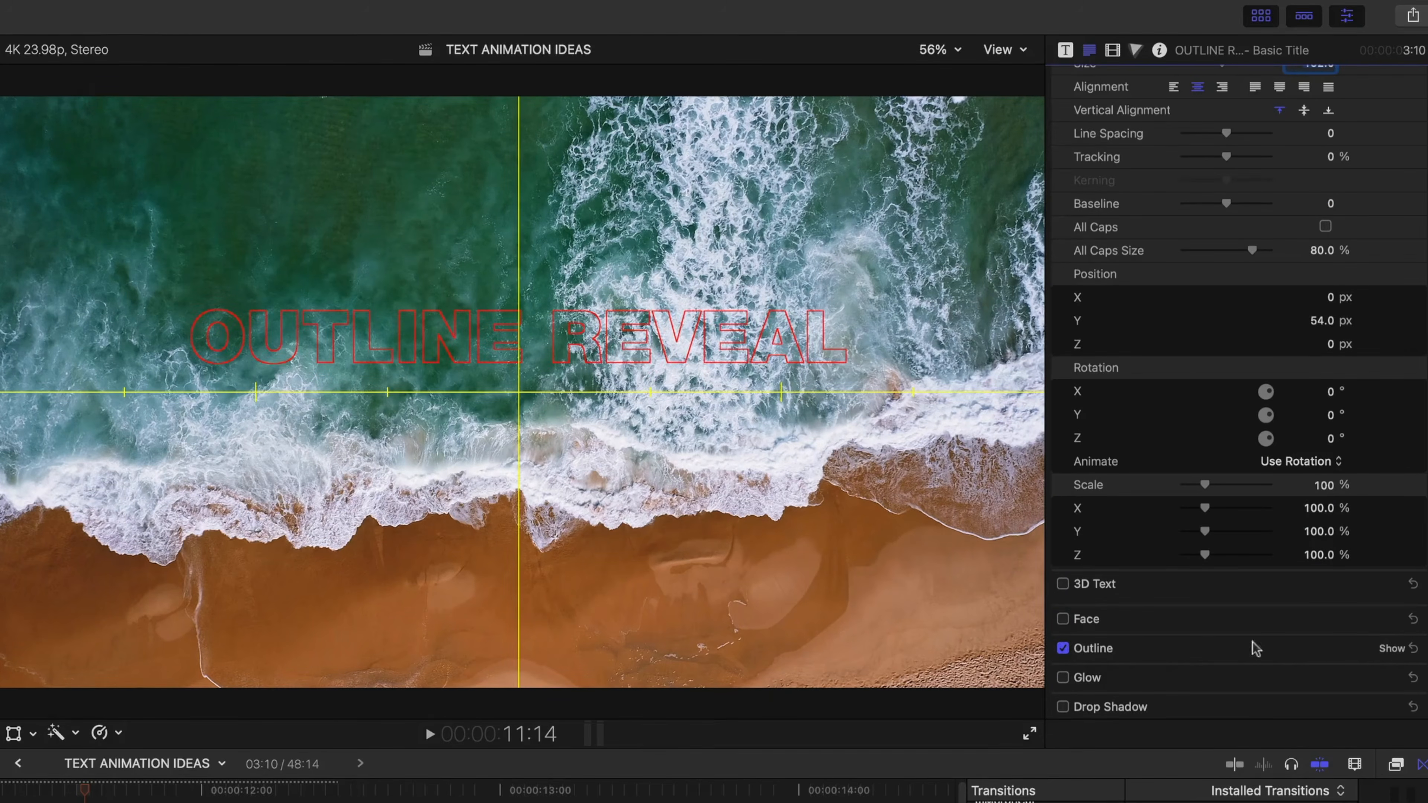
- Set the title's outline color to a bright orange by sampling the beach sand and raising the sampled color's brightness
click(1388, 648)
scroll(1283, 594, down, 4)
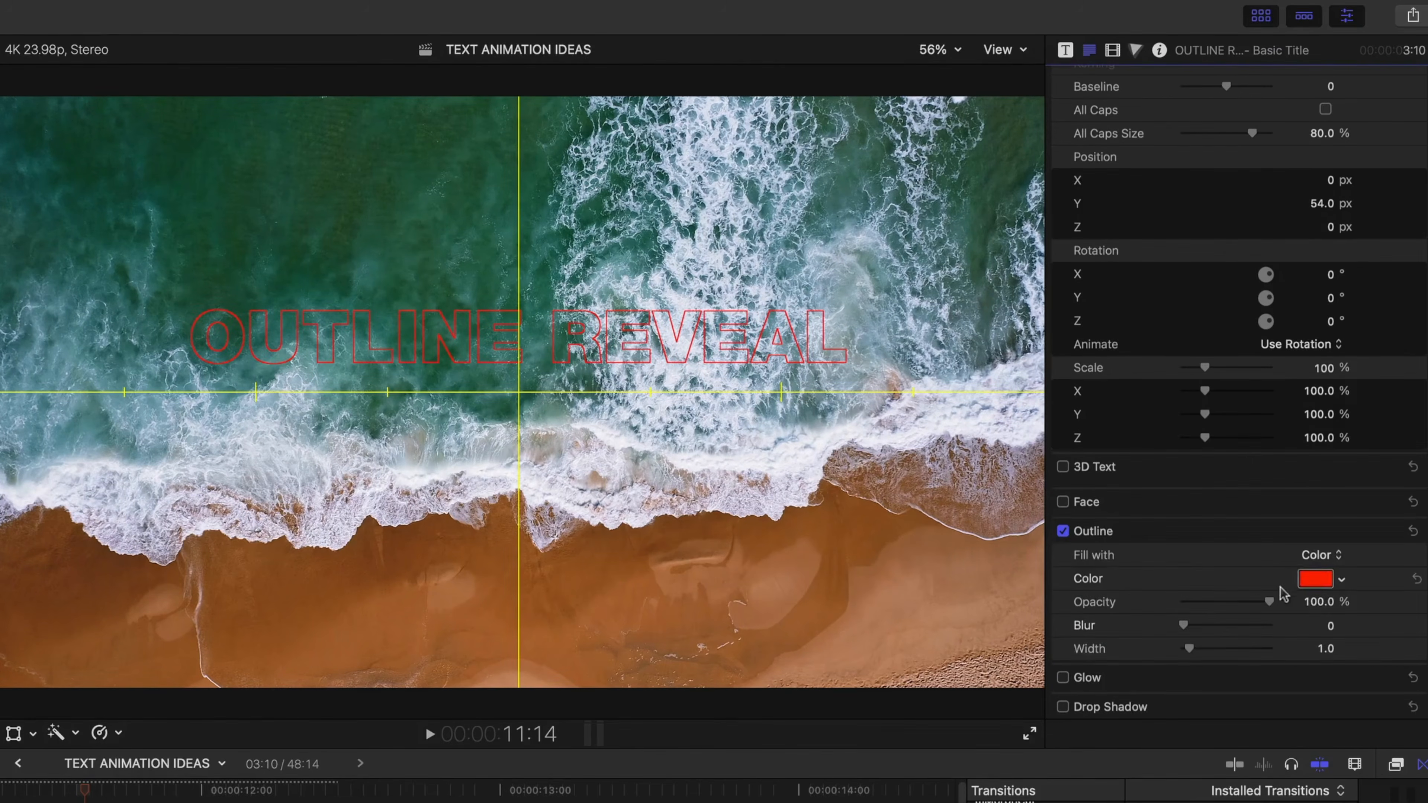
click(1312, 579)
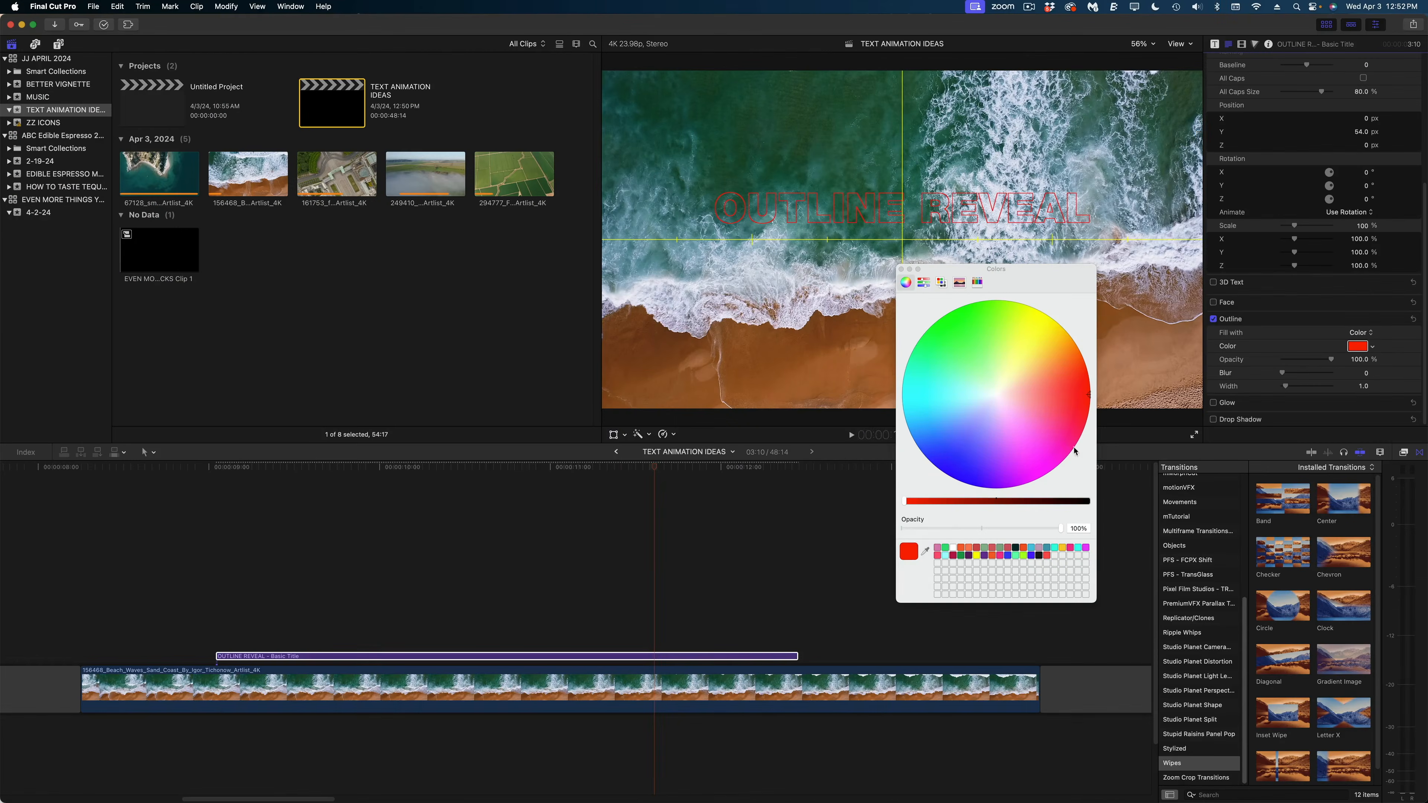
click(925, 554)
click(822, 371)
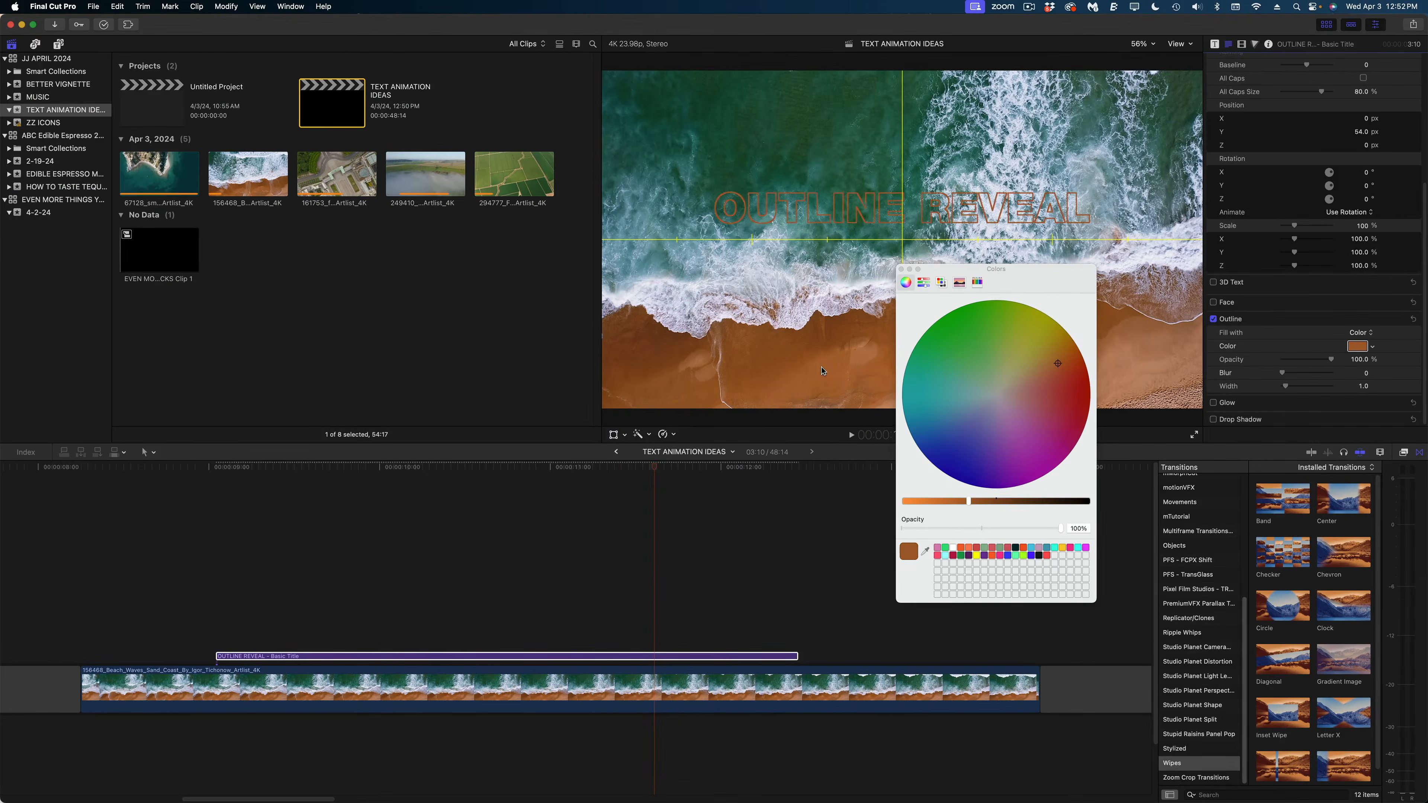
drag(977, 506, 908, 506)
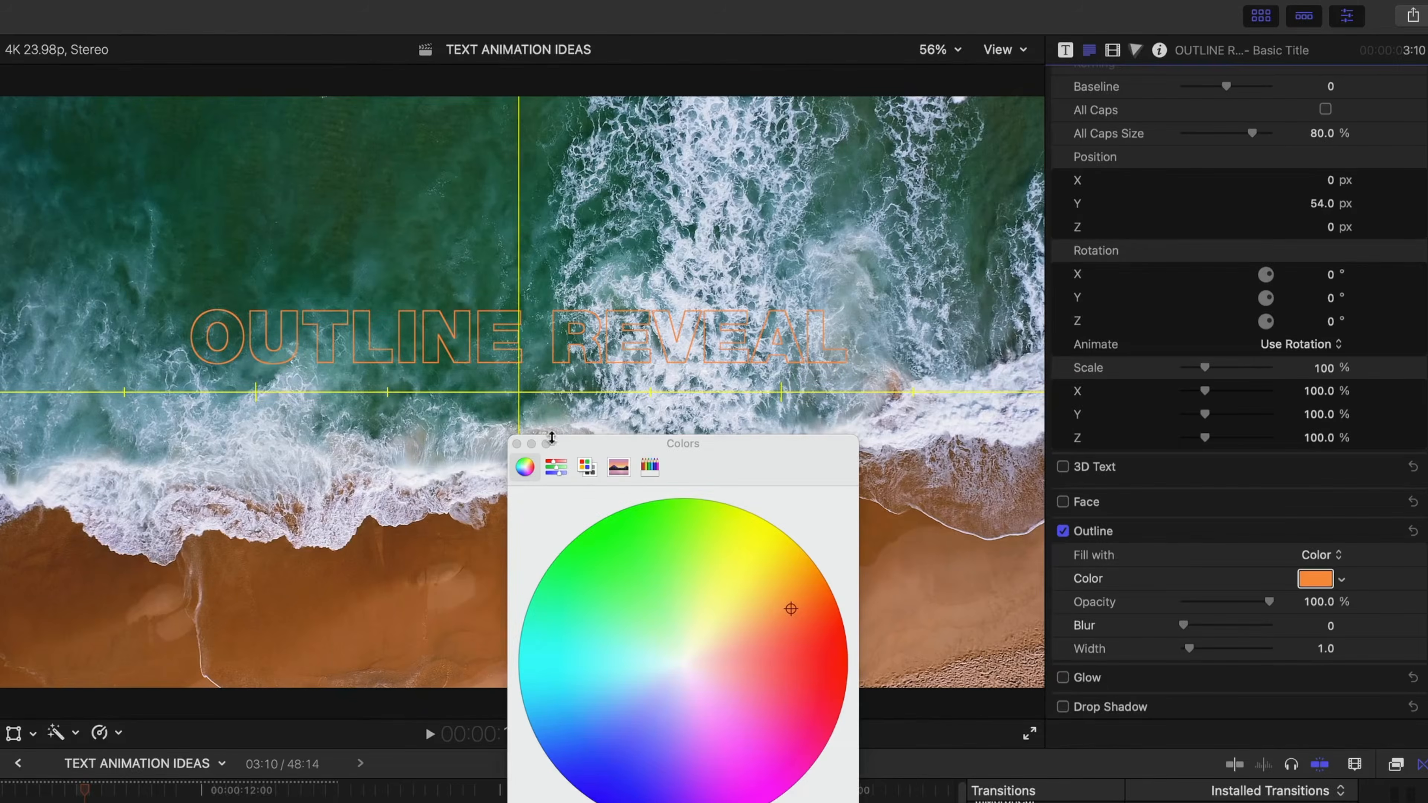
click(900, 269)
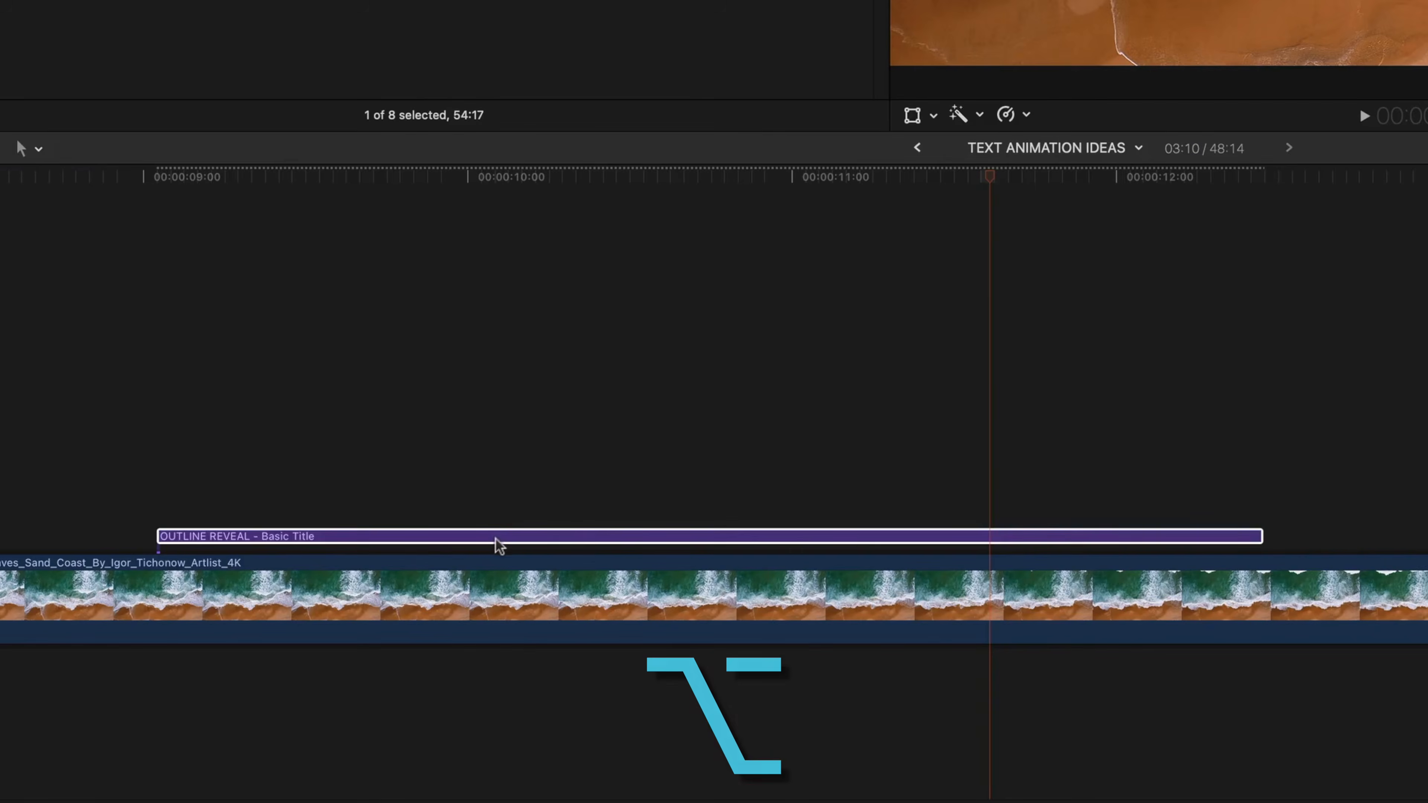
- Duplicate the outline title directly above itself, and switch the copy from Outline to Glow
drag(498, 544, 495, 468)
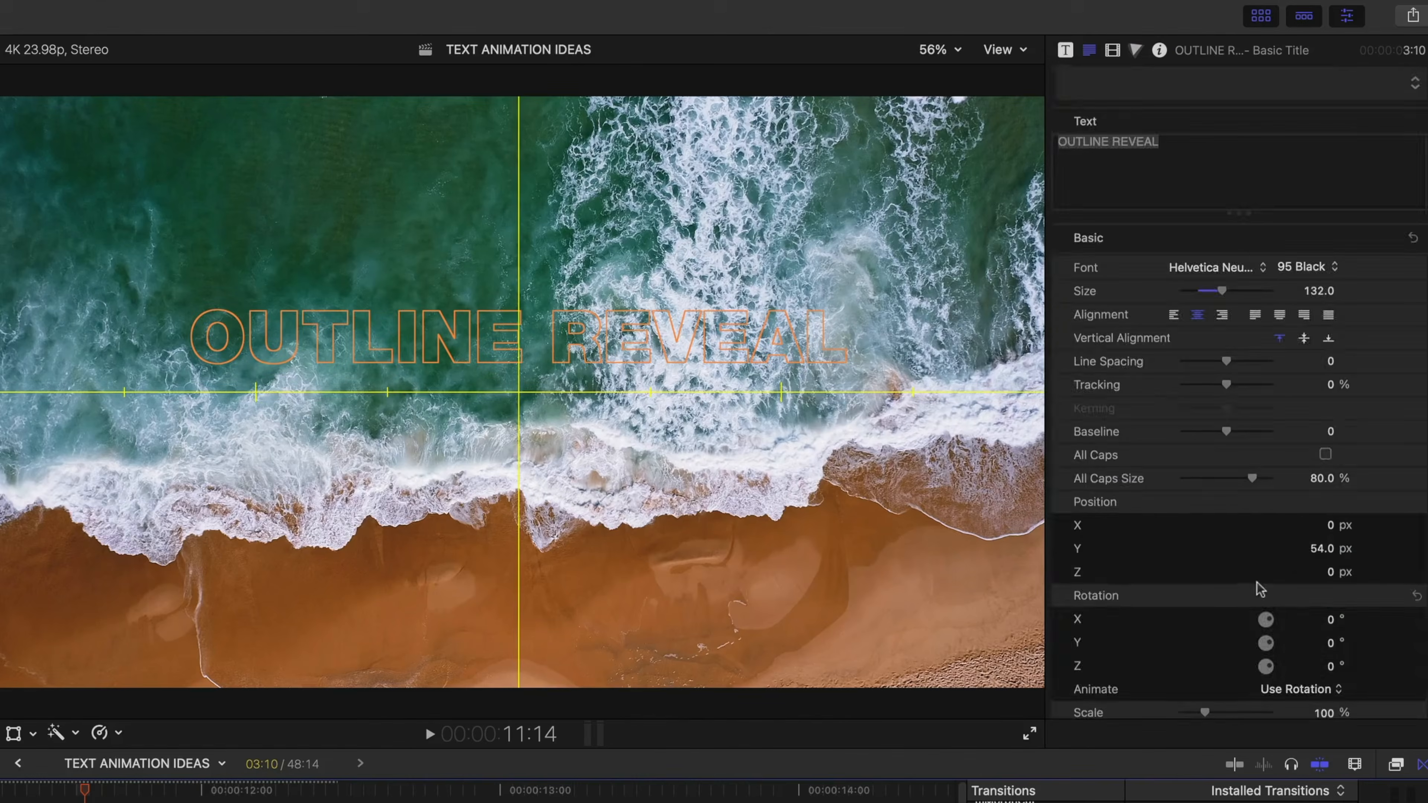
scroll(1208, 588, down, 10)
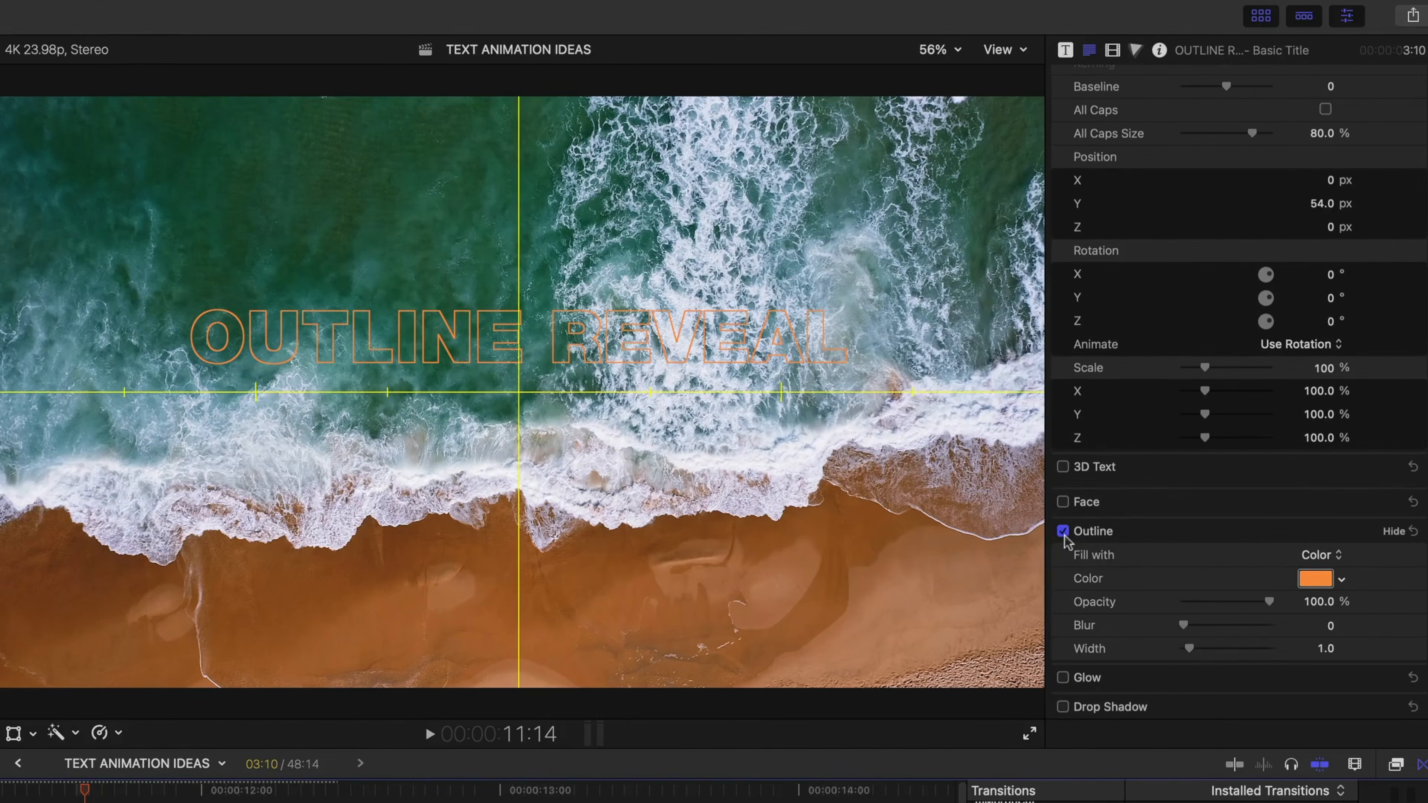
click(1062, 532)
click(1063, 678)
- Give the glow a bright aqua color sampled from the shallow water and brightened, and increase its blur
click(1391, 678)
click(1316, 608)
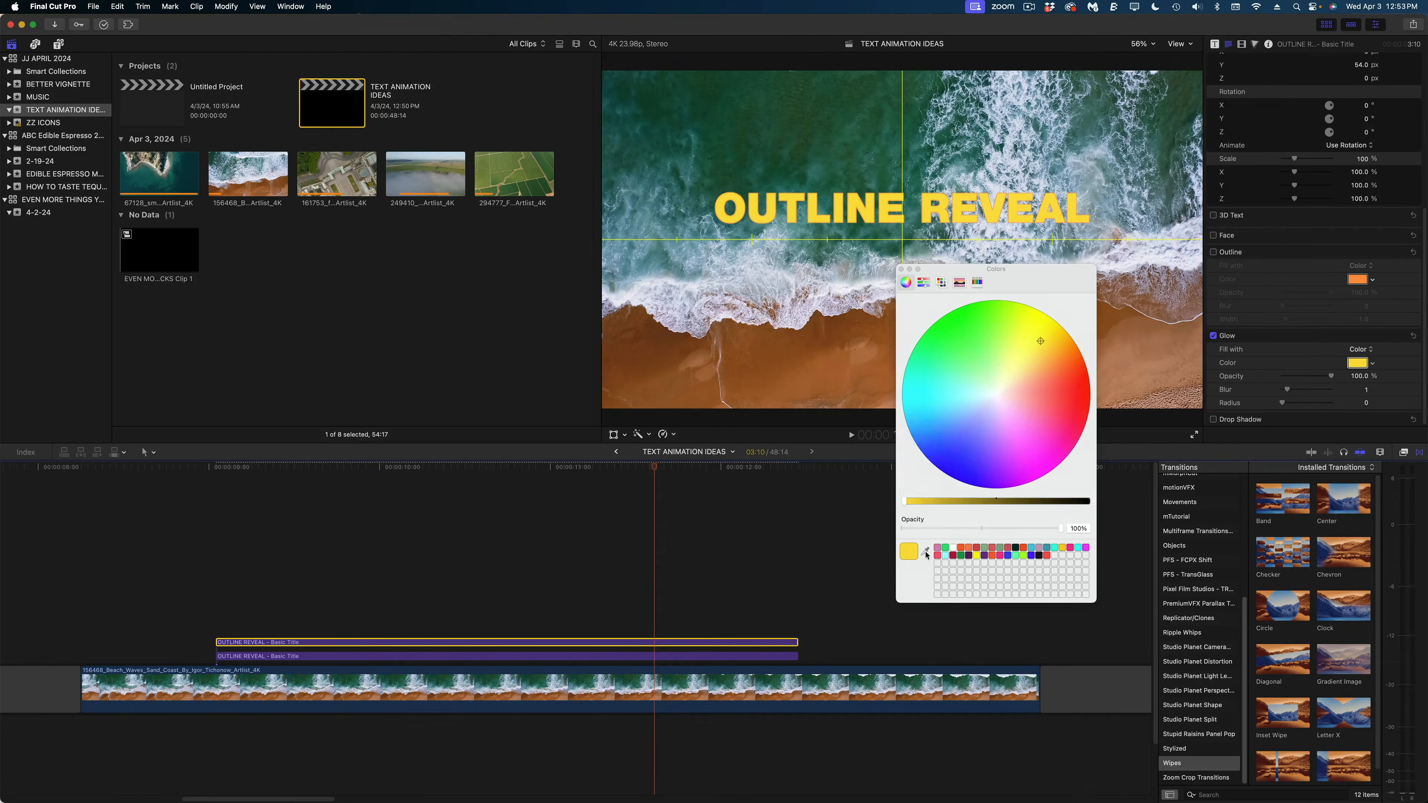
click(925, 551)
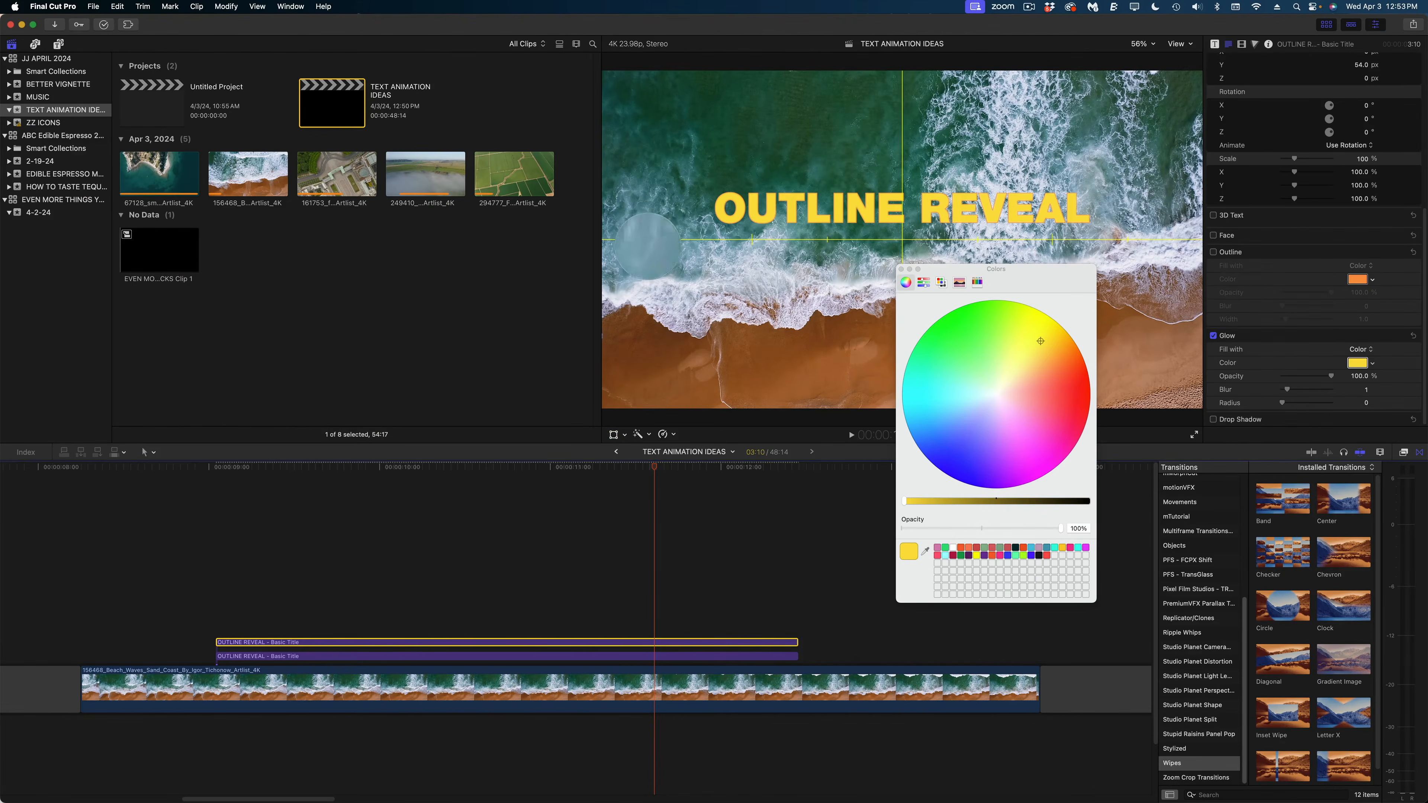
click(651, 251)
drag(971, 501, 872, 502)
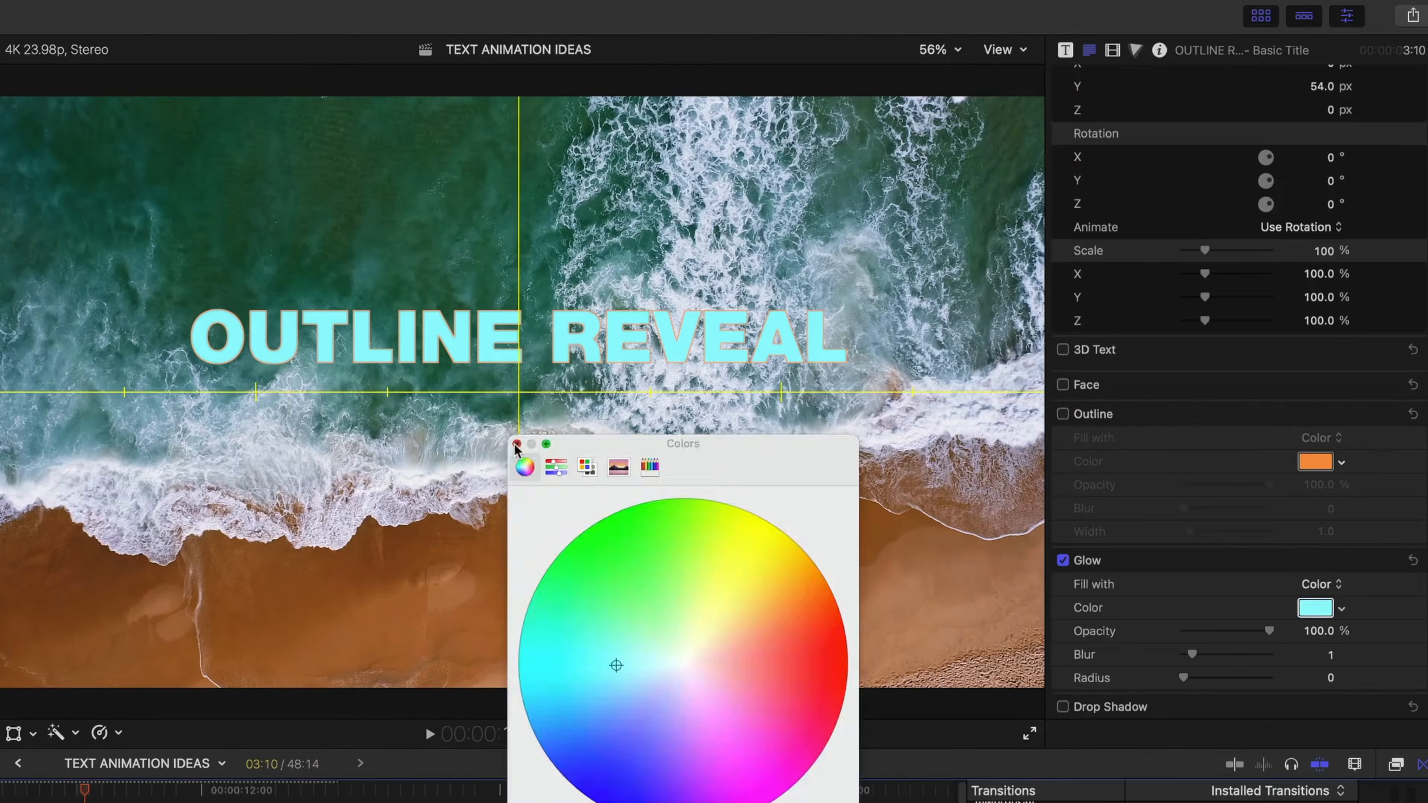
click(901, 269)
drag(1288, 389, 1304, 392)
drag(1217, 656, 1227, 656)
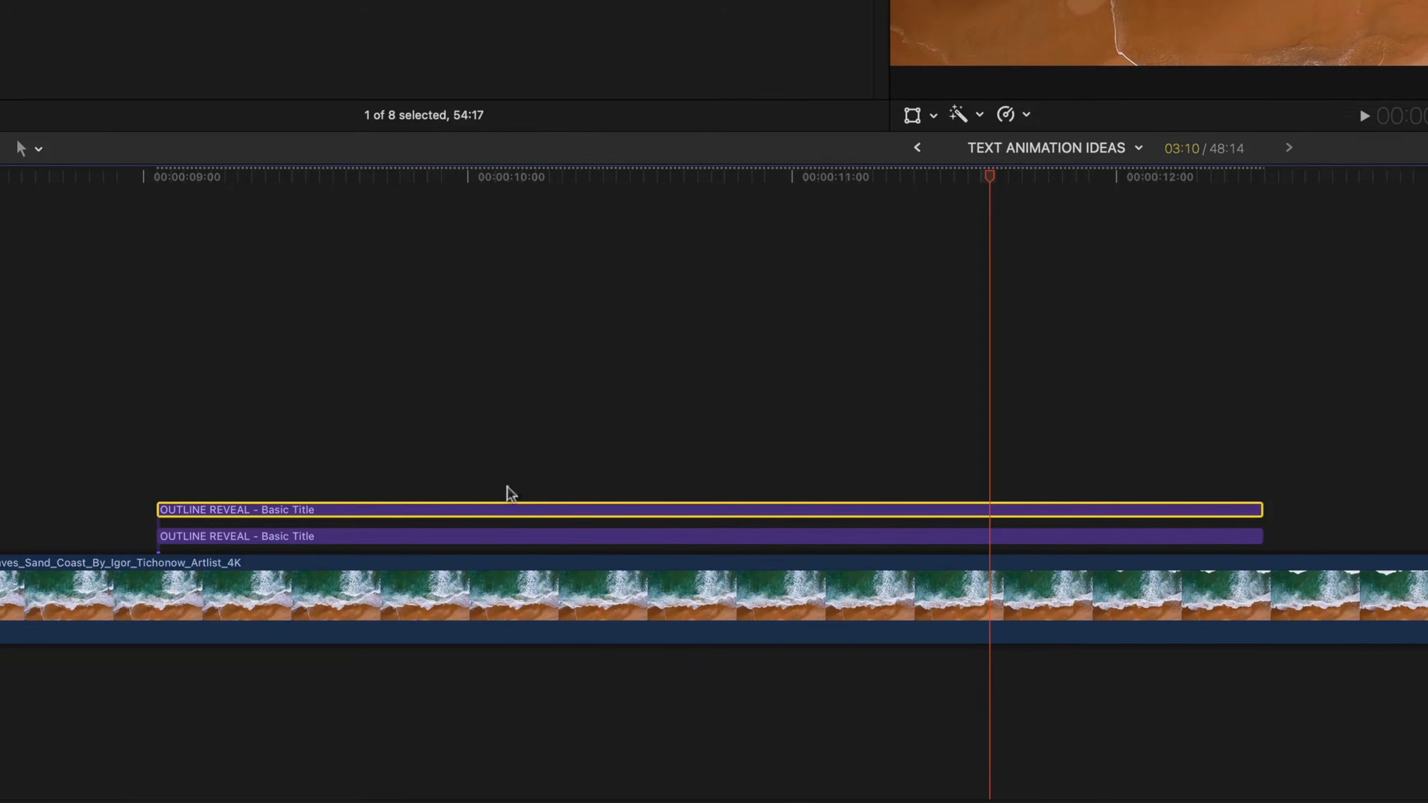
- Duplicate the glow title onto the layer above, and switch this copy from Glow to Face
drag(507, 509, 508, 465)
scroll(1220, 516, down, 5)
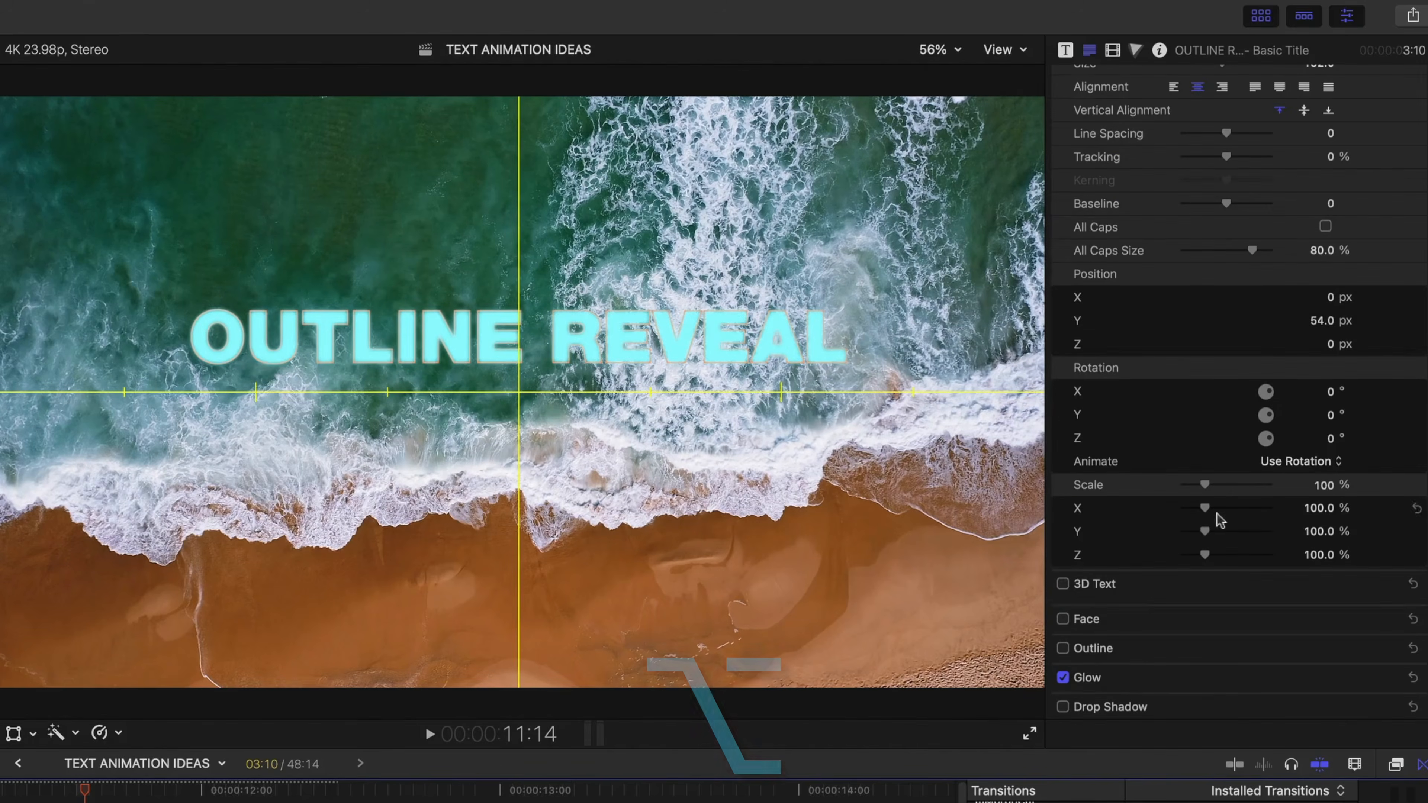
click(1062, 678)
click(1062, 619)
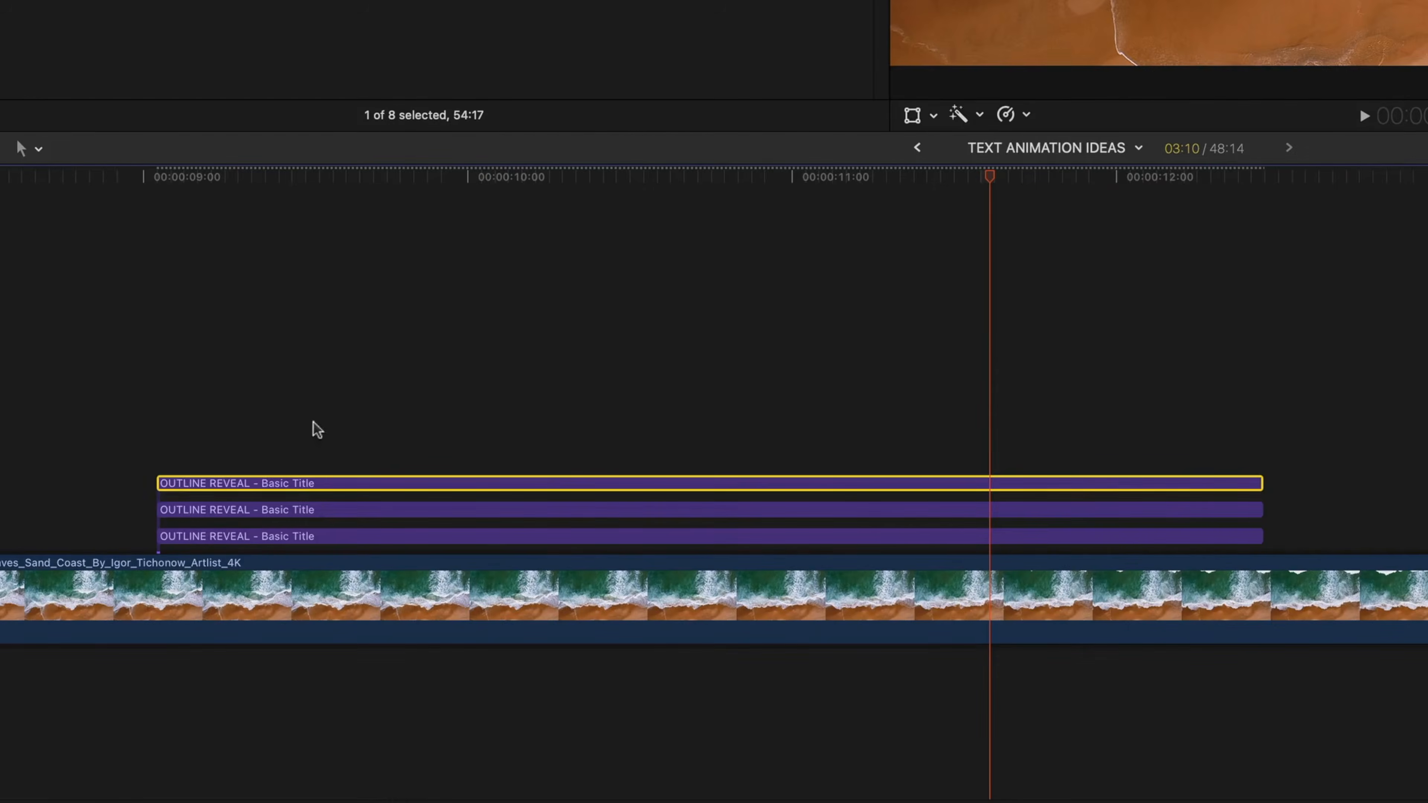
- Disable the upper two title copies so only the bottom outline title stays active
drag(313, 420, 319, 512)
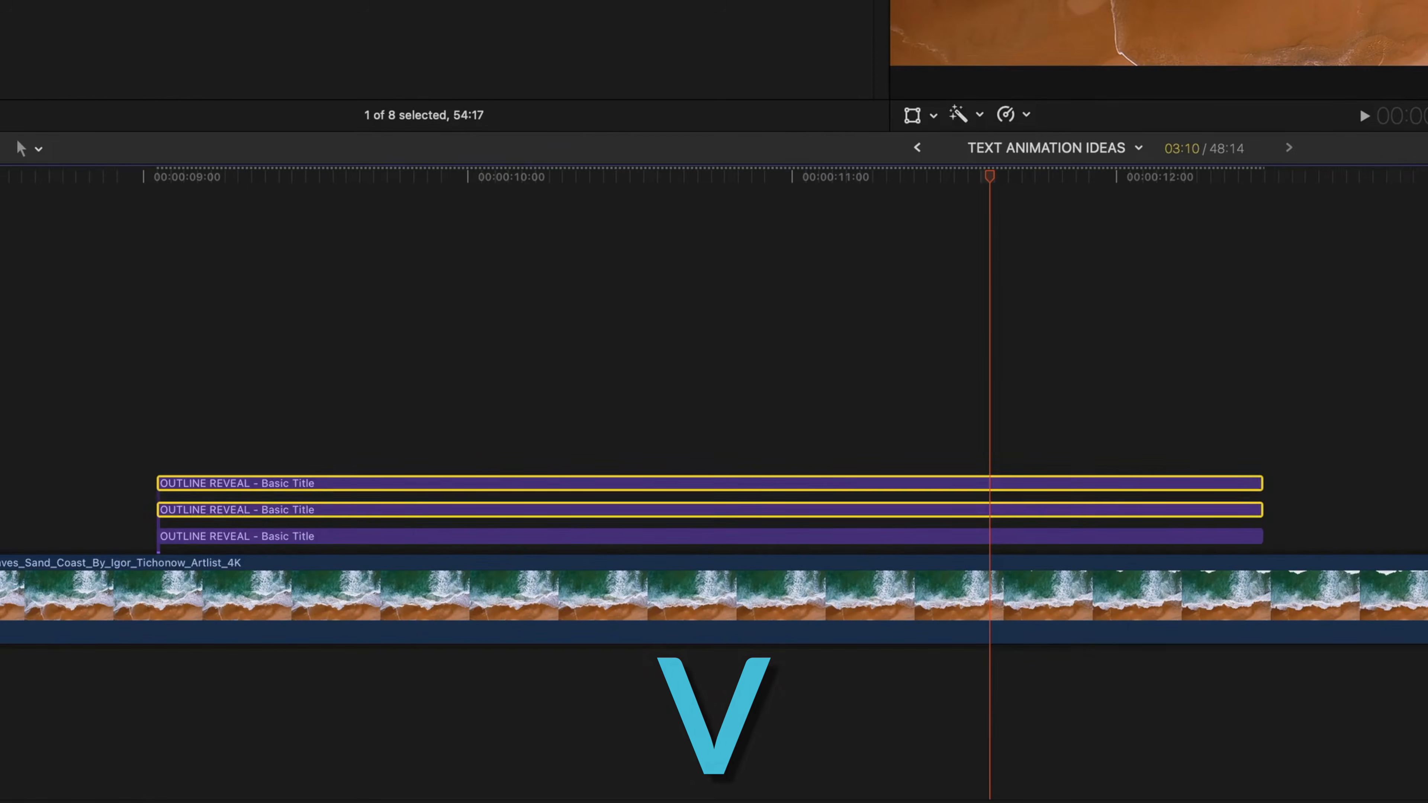
key(v)
click(307, 538)
- Add a Cross Dissolve at the start of the outline title and choose its Look
click(165, 531)
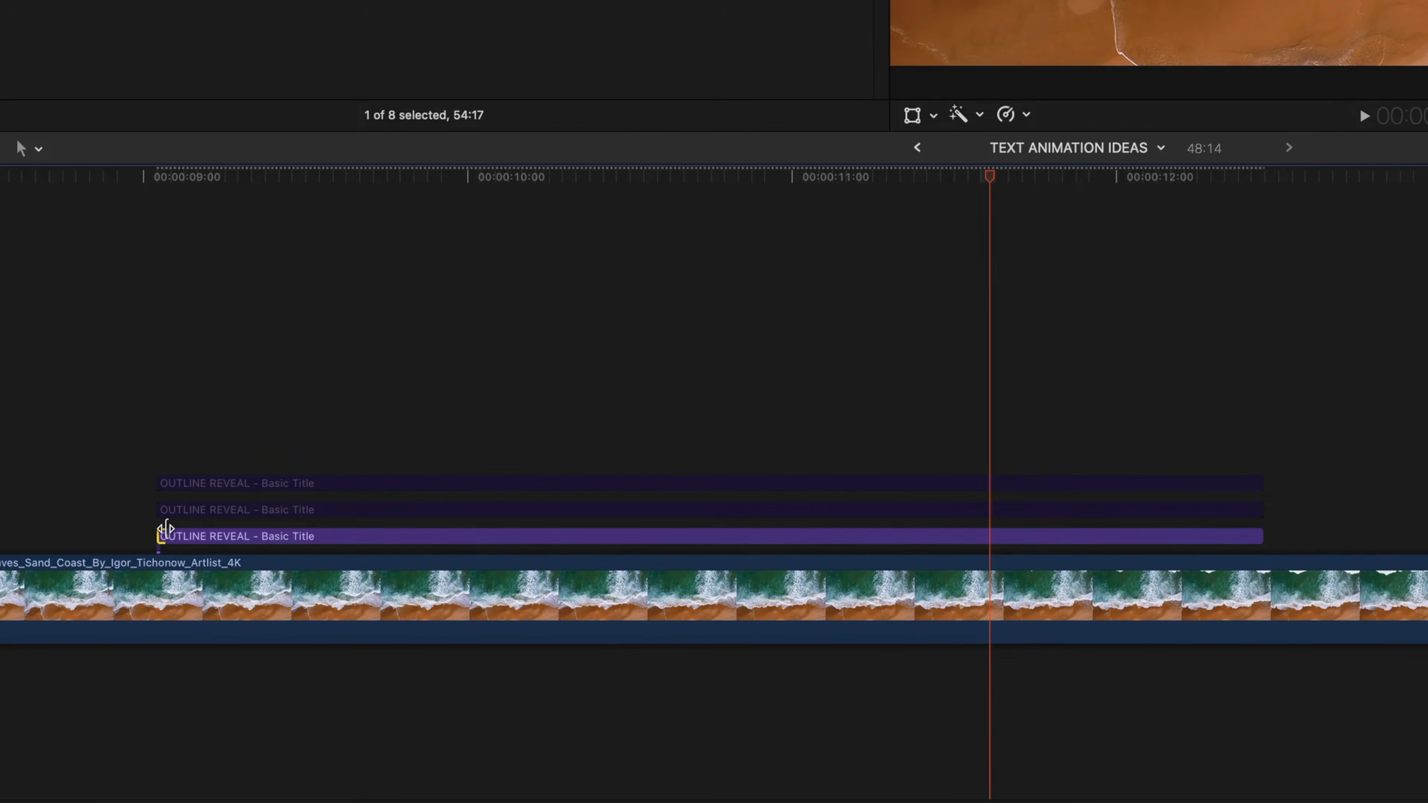
key(super+t)
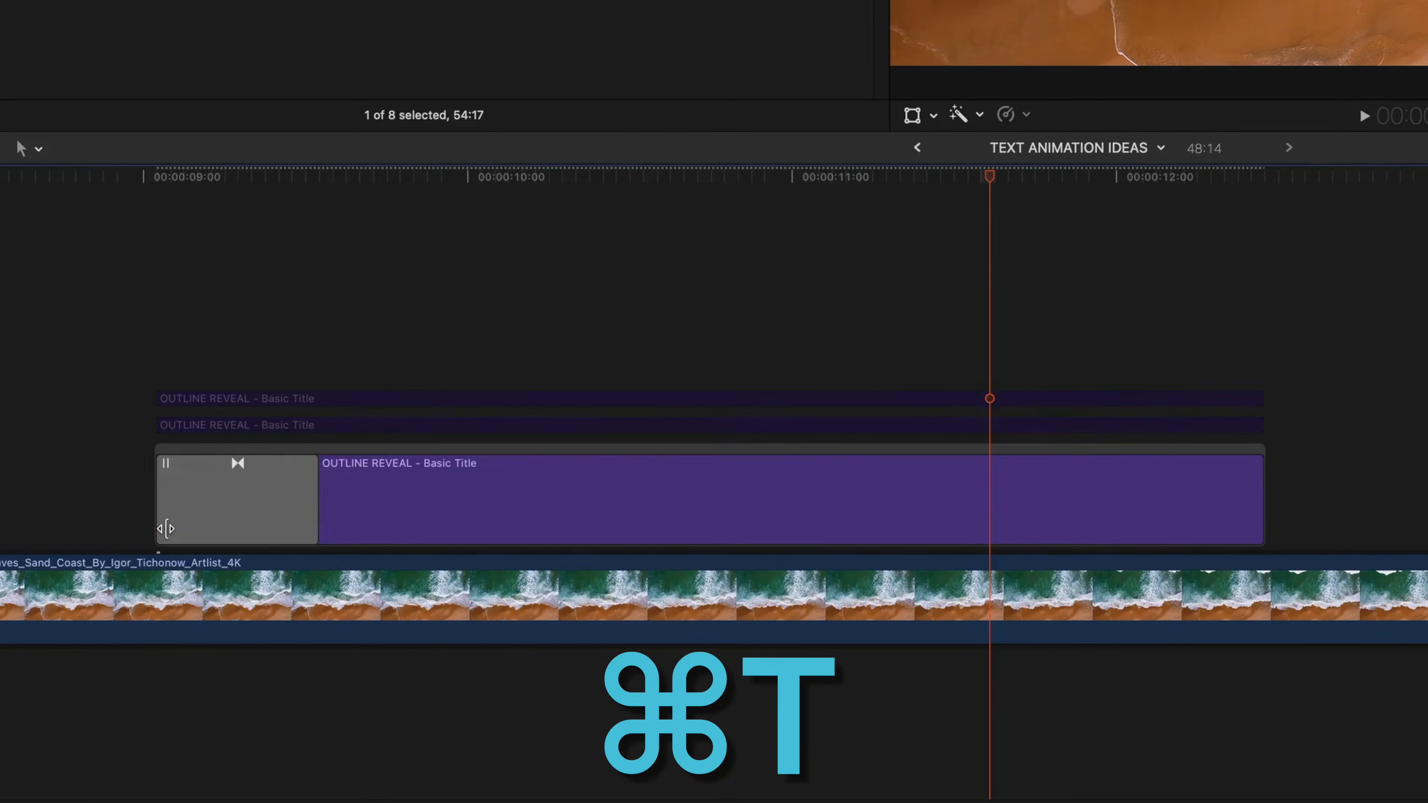
click(221, 498)
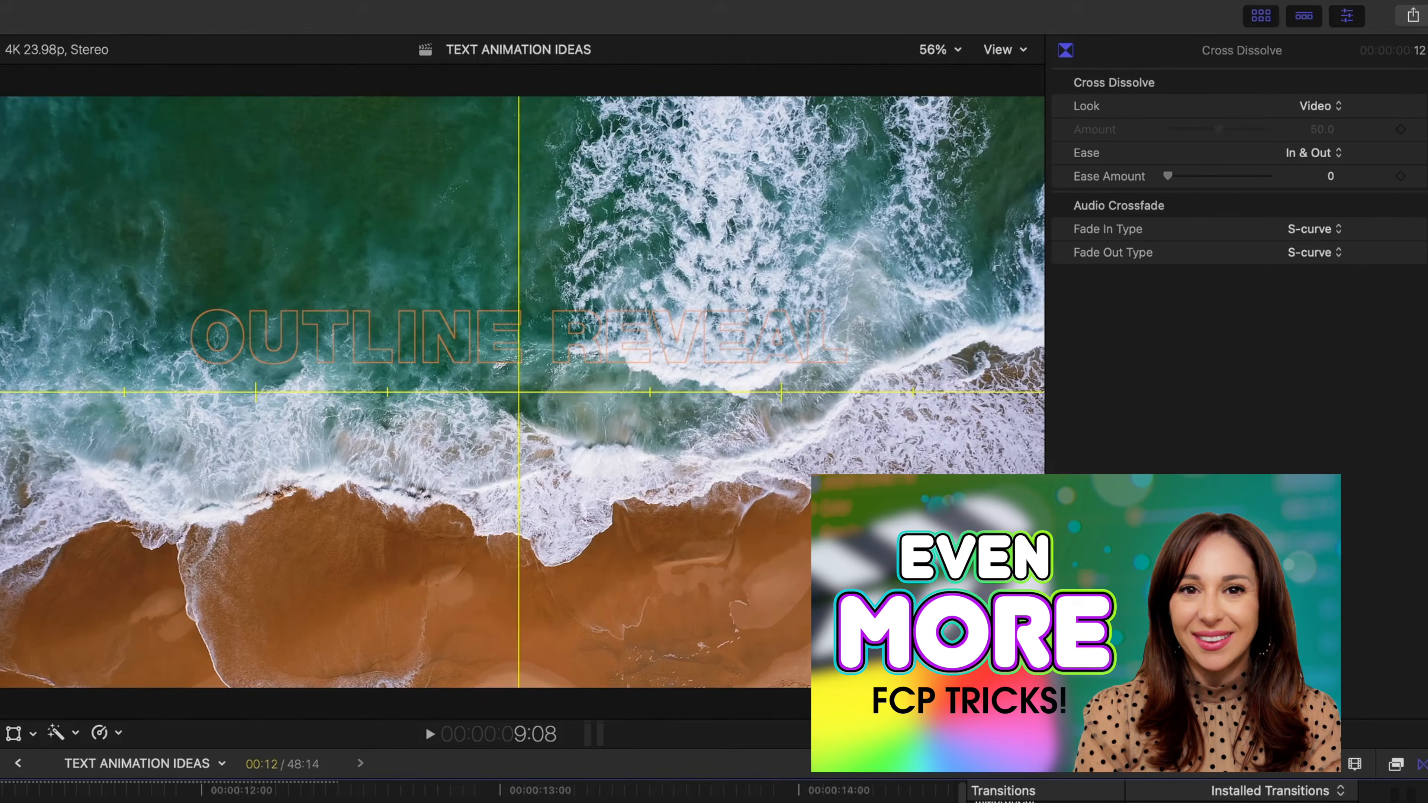
click(1312, 106)
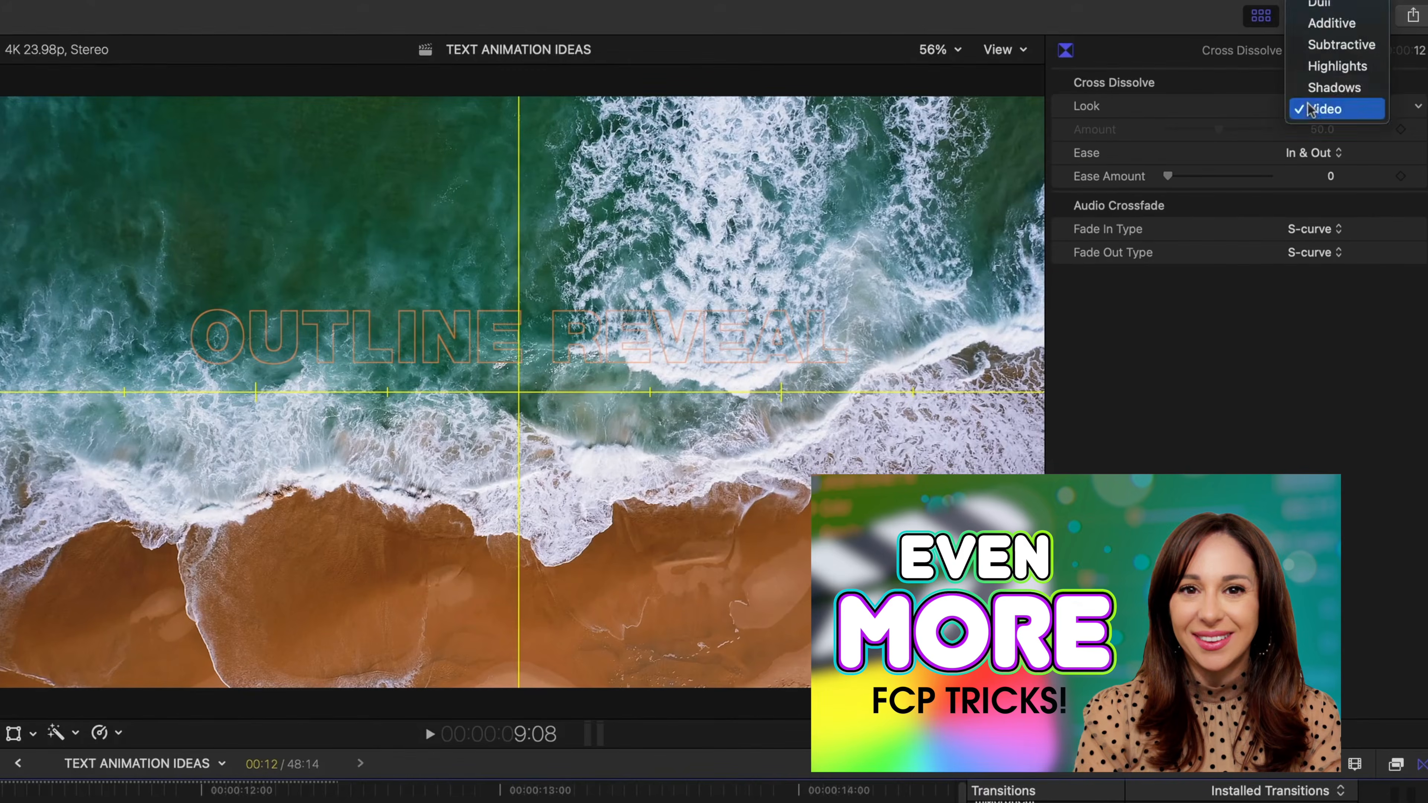
click(1324, 102)
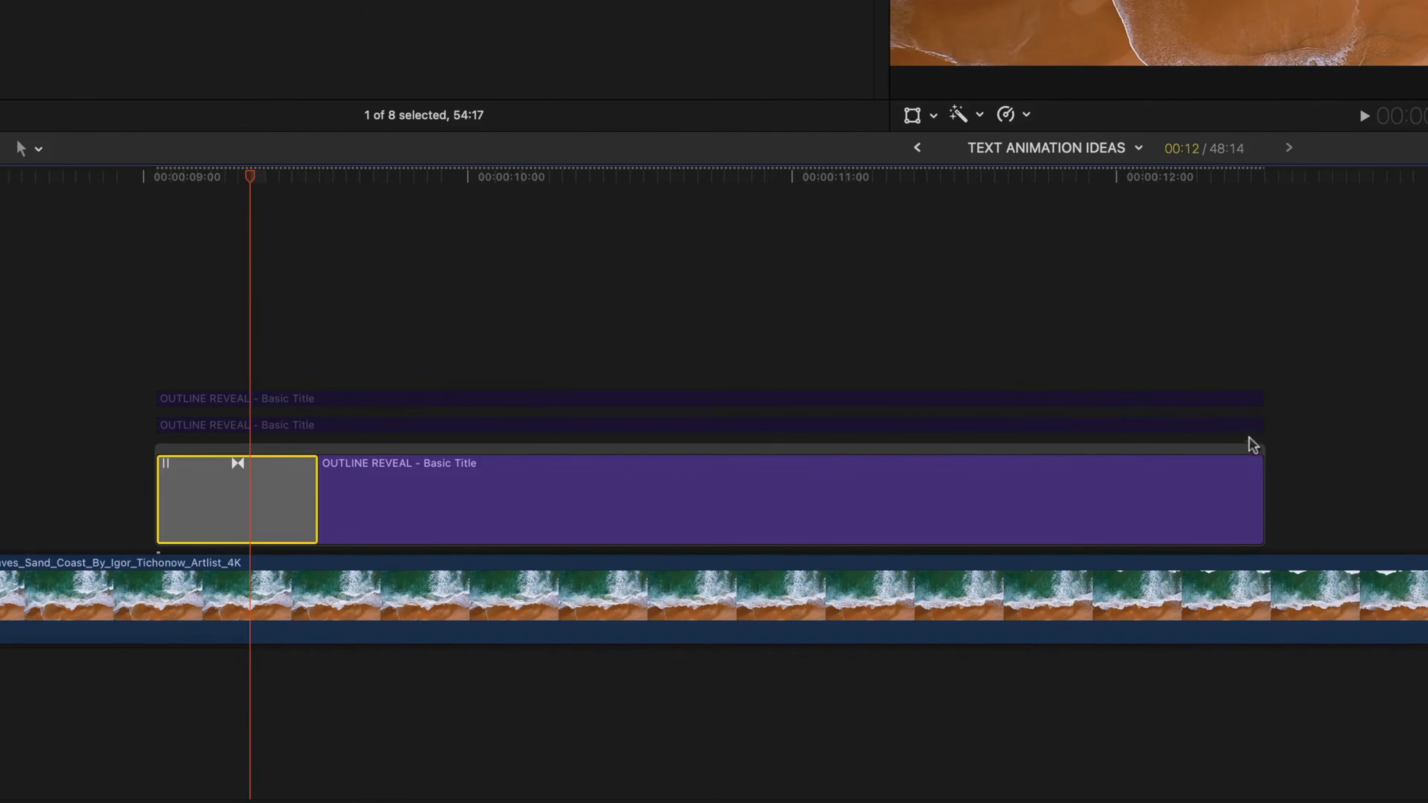
- Trim the end of the outline title to a 01:21 duration and add a closing Cross Dissolve with the Subtractive look
drag(1259, 458, 756, 485)
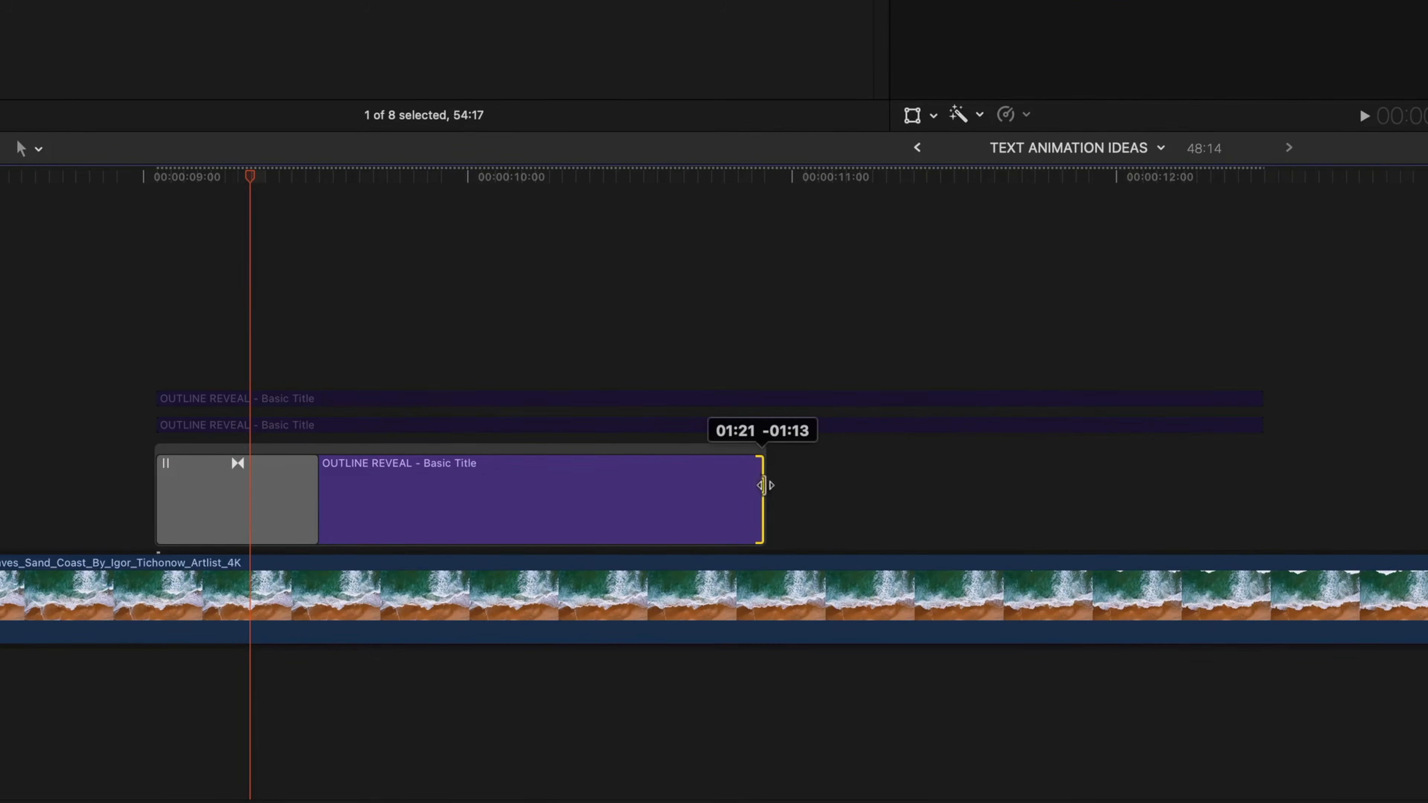
drag(762, 485, 762, 485)
key(super+t)
click(627, 489)
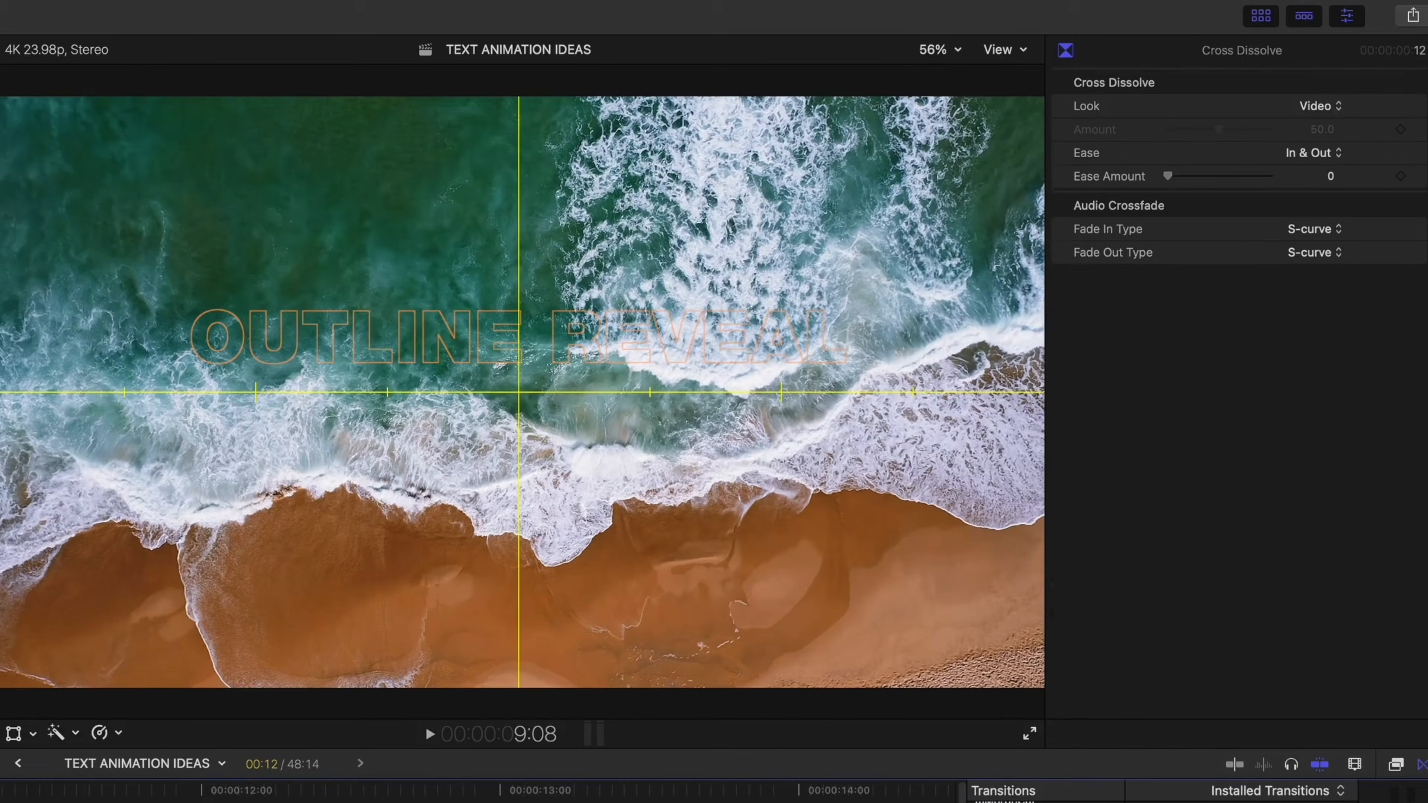
click(1336, 107)
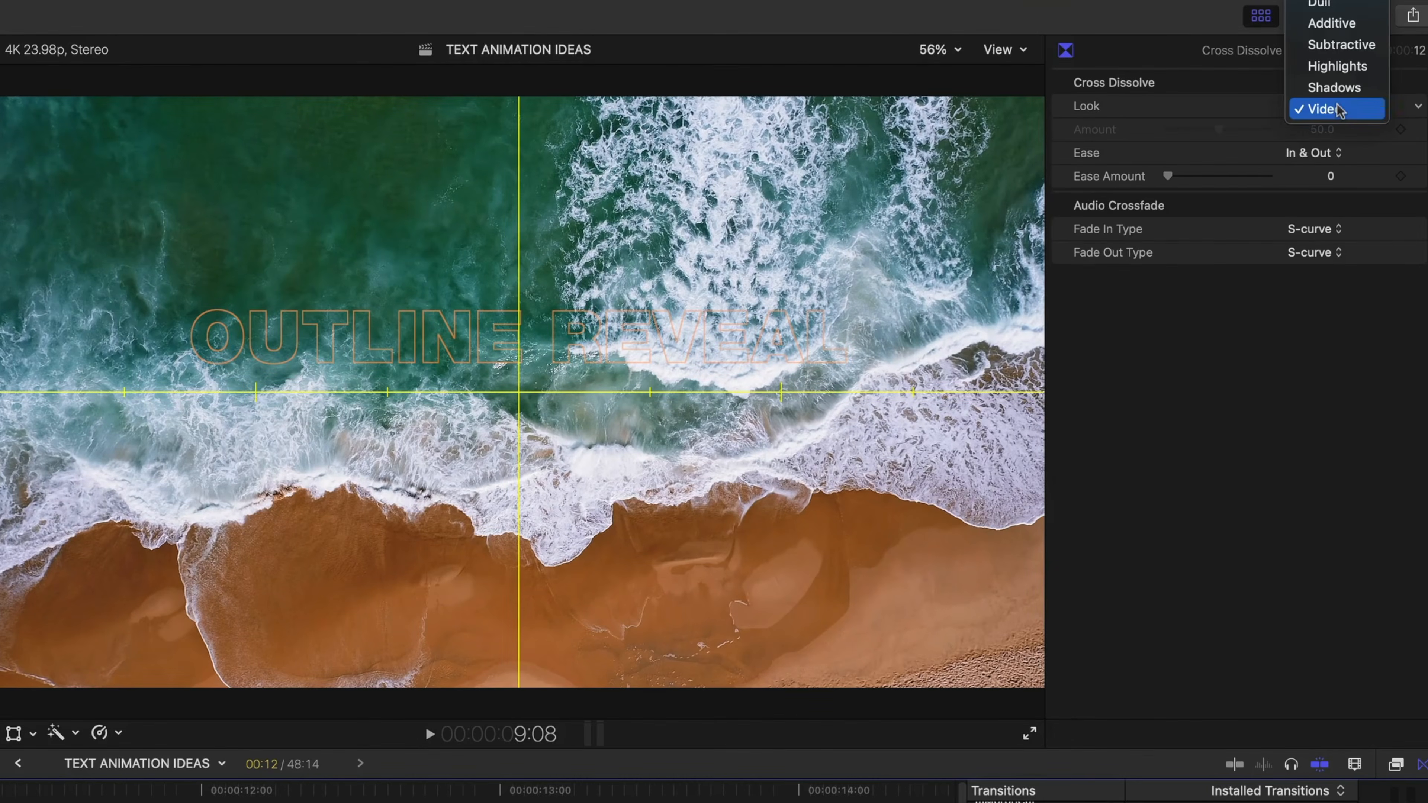
scroll(1339, 110, up, 3)
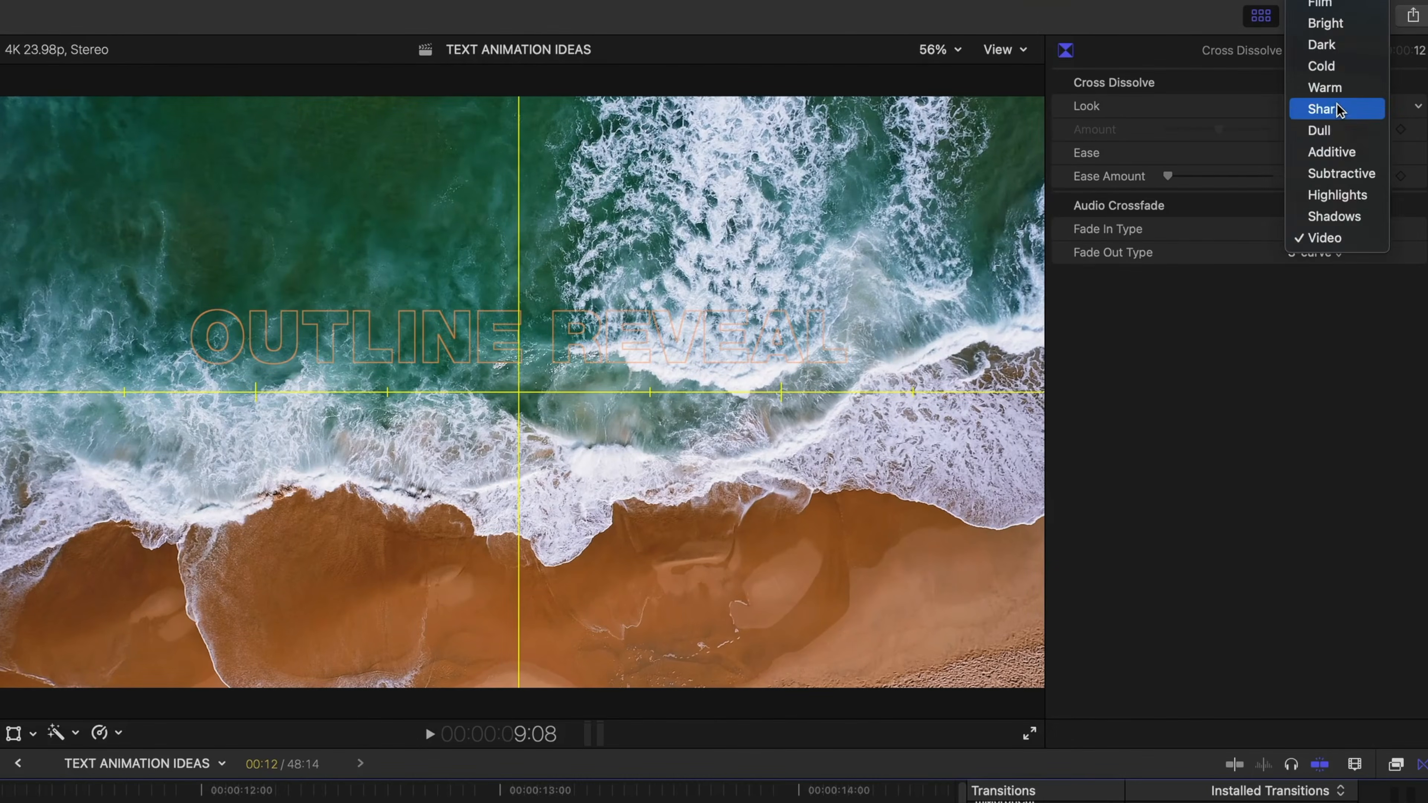
click(1340, 173)
drag(671, 175, 741, 174)
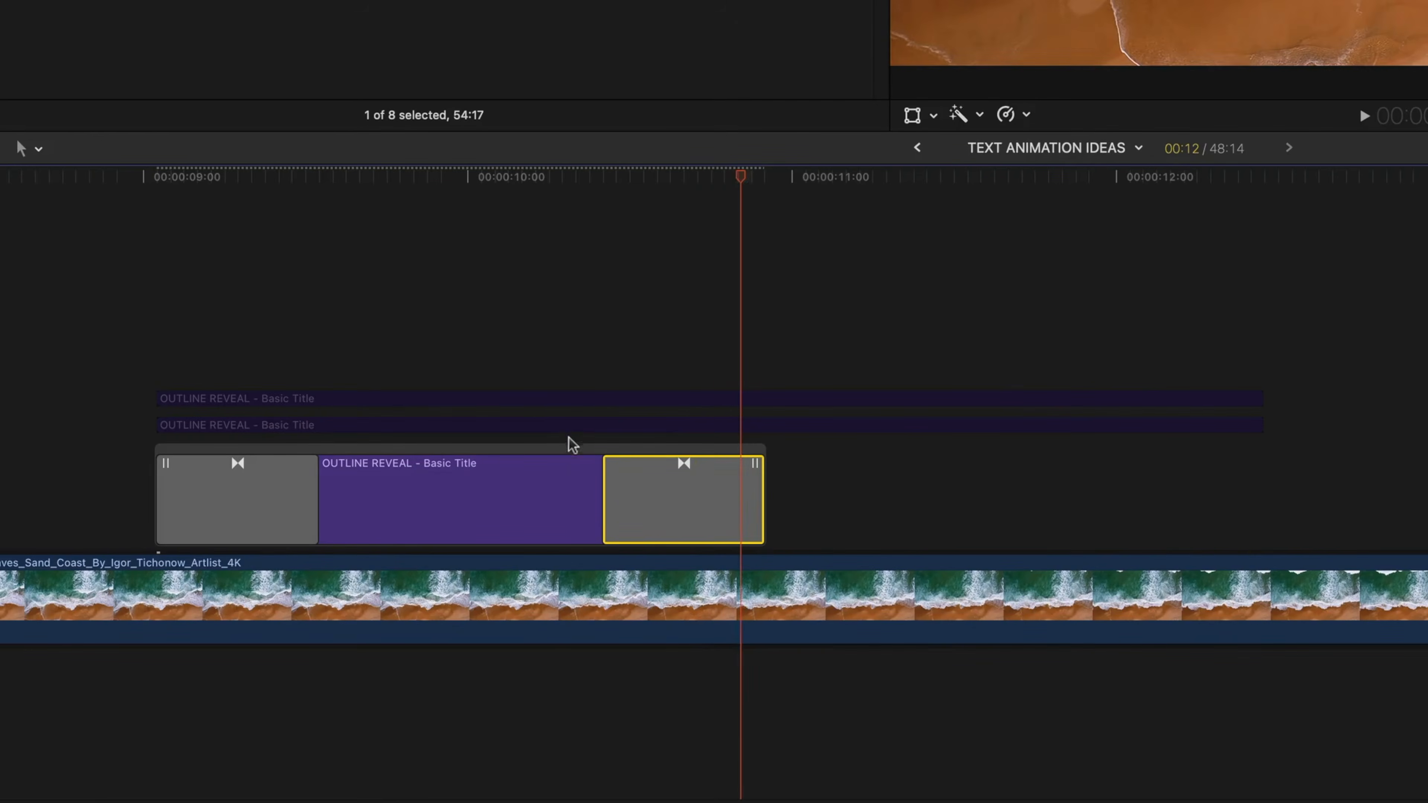
- Re-enable the glow title on the layer directly above the outline title
click(572, 437)
click(574, 428)
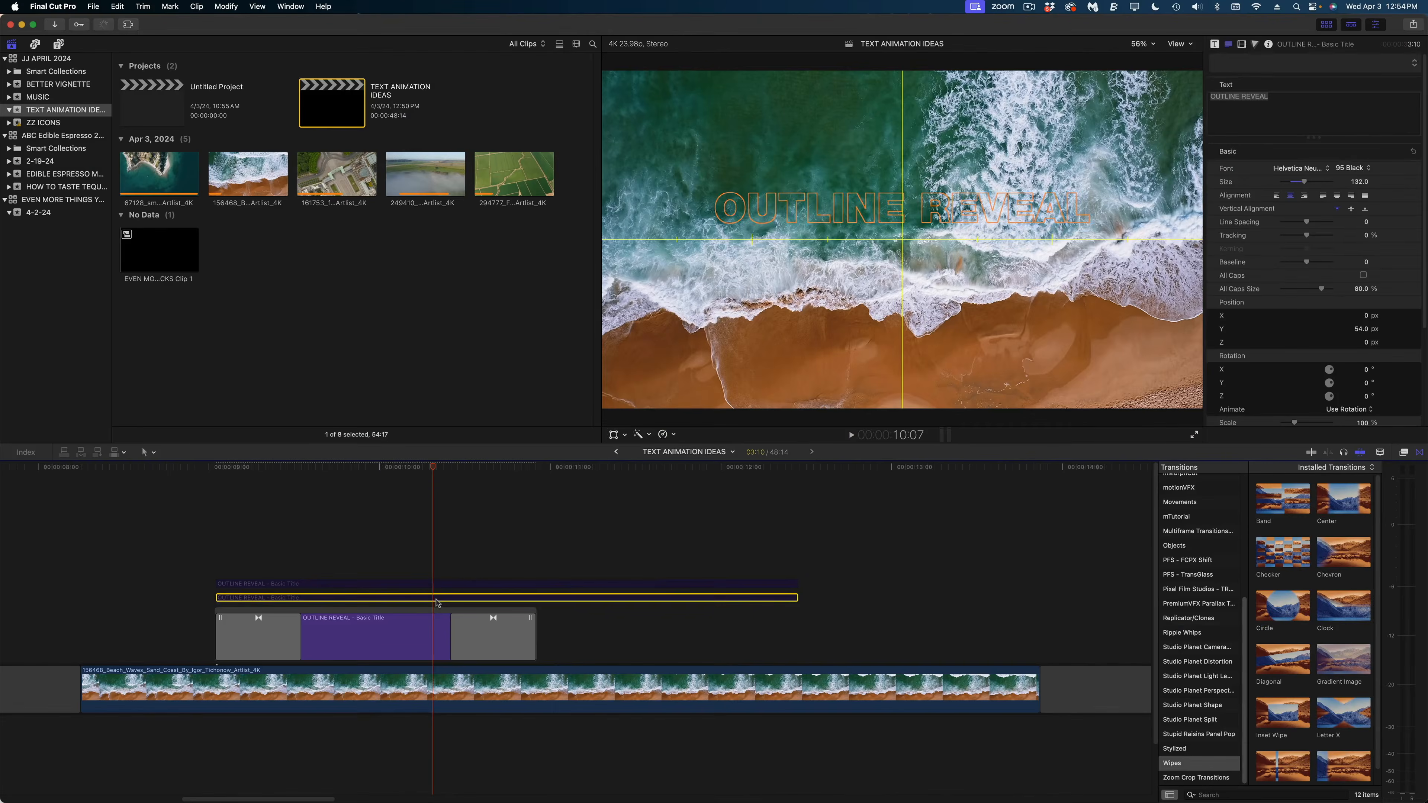
key(v)
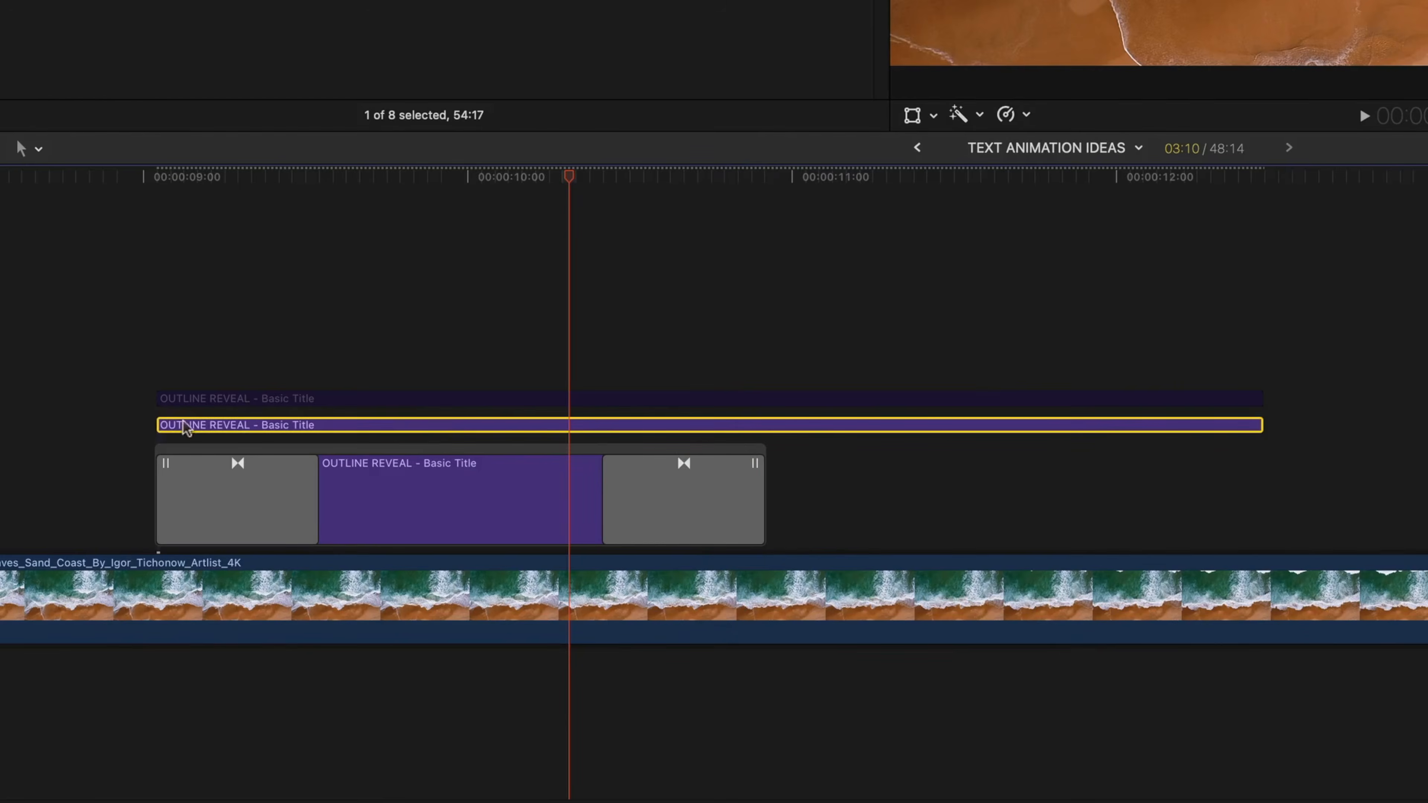
- Add a Cross Dissolve shortened to 9 frames at the start of the glow title and choose its Look
click(162, 422)
key(super+t)
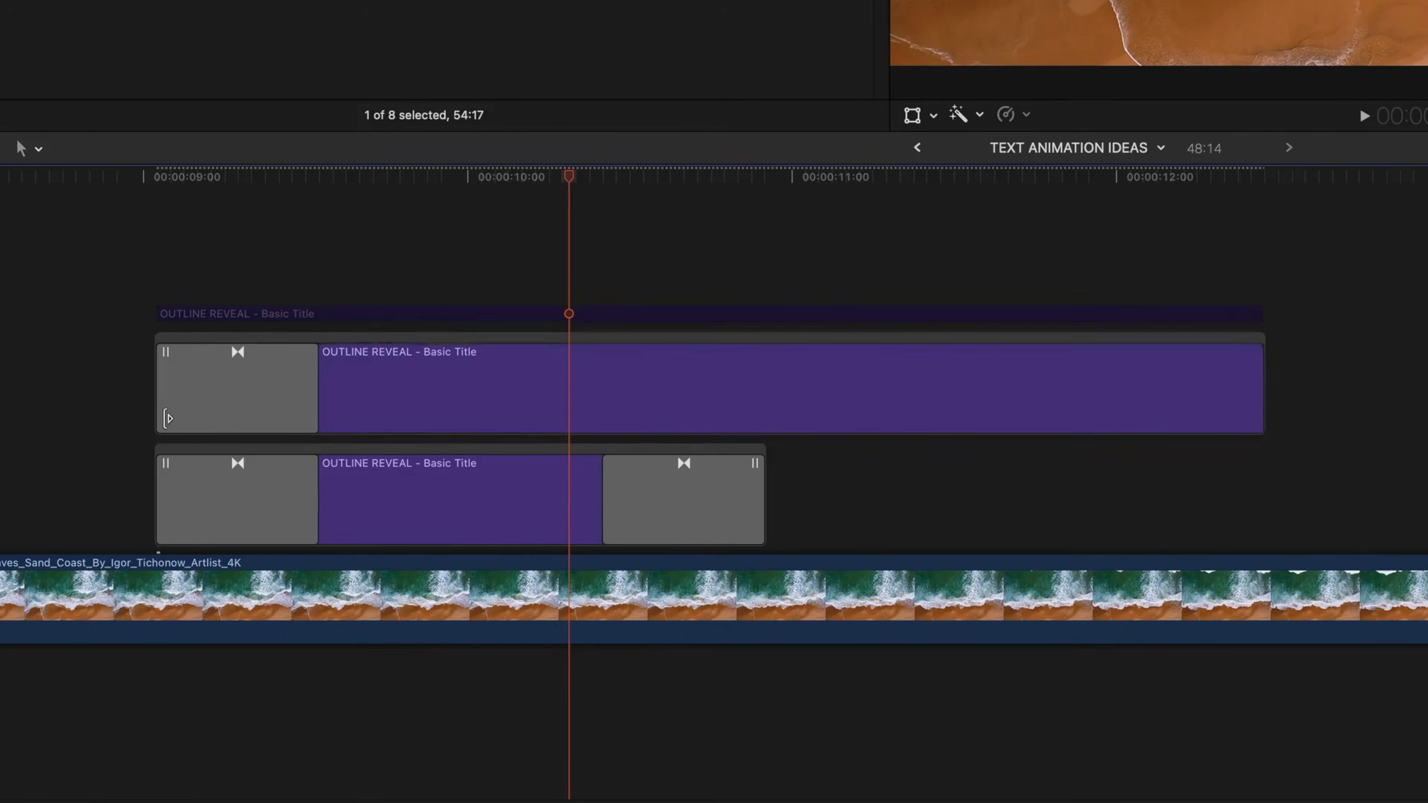
click(225, 402)
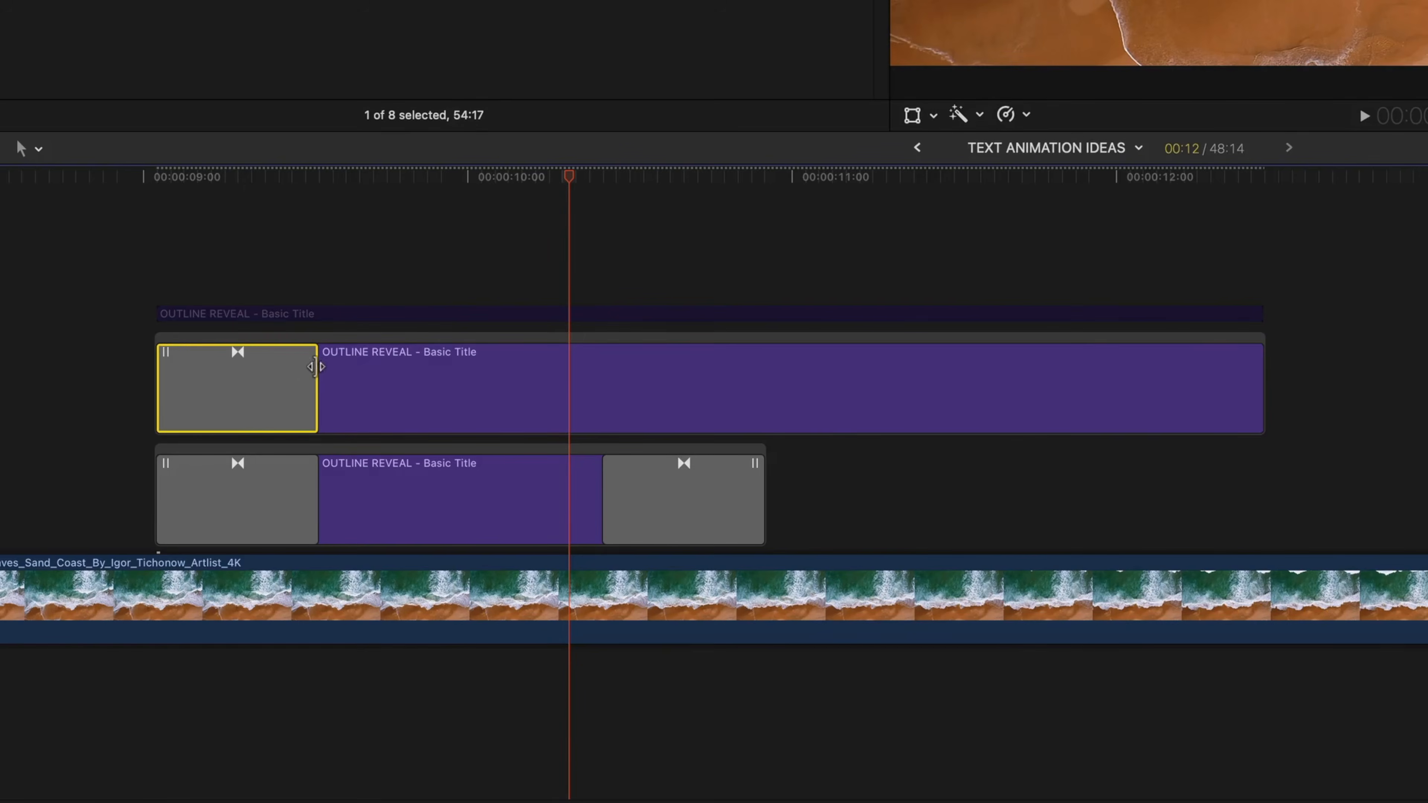
drag(316, 366, 296, 367)
drag(295, 366, 277, 367)
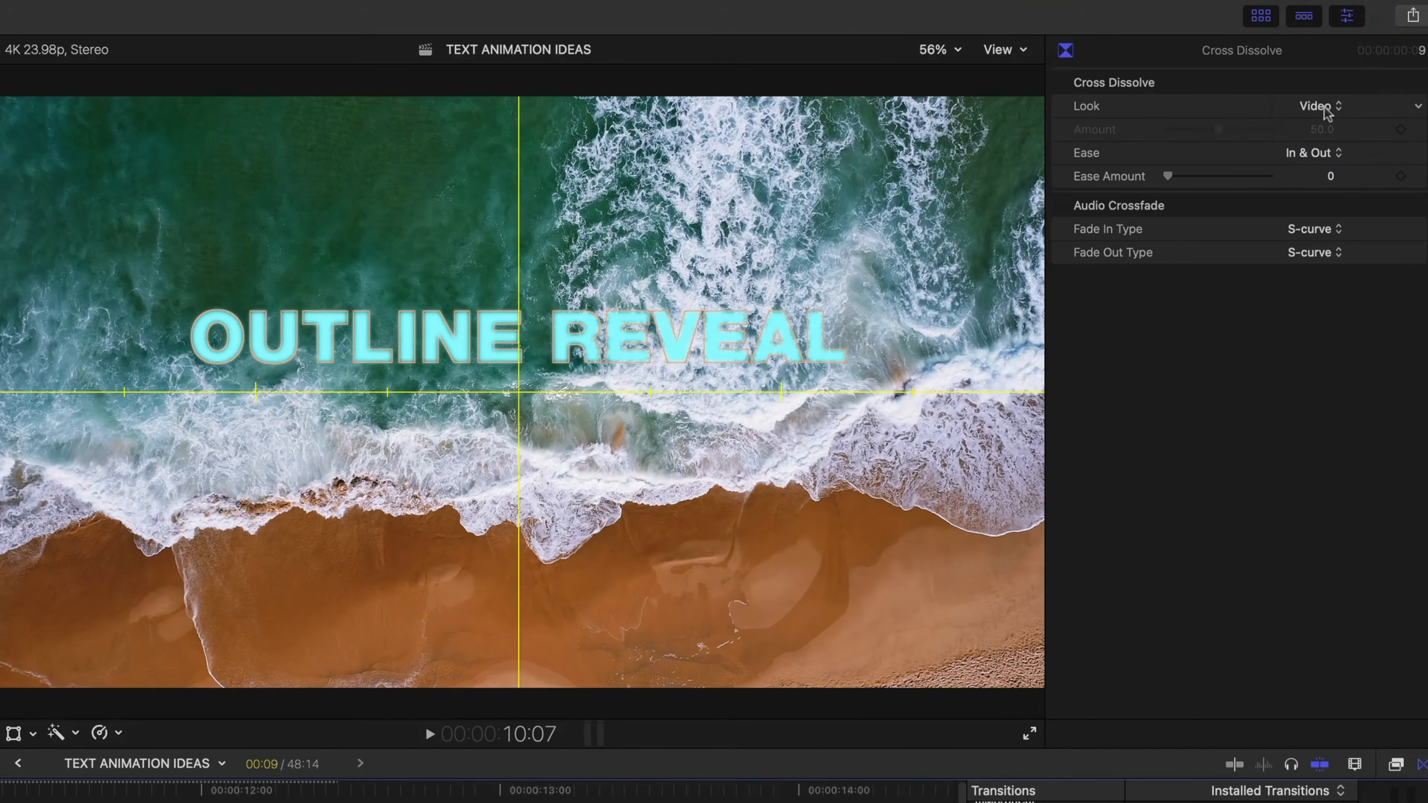
click(1323, 107)
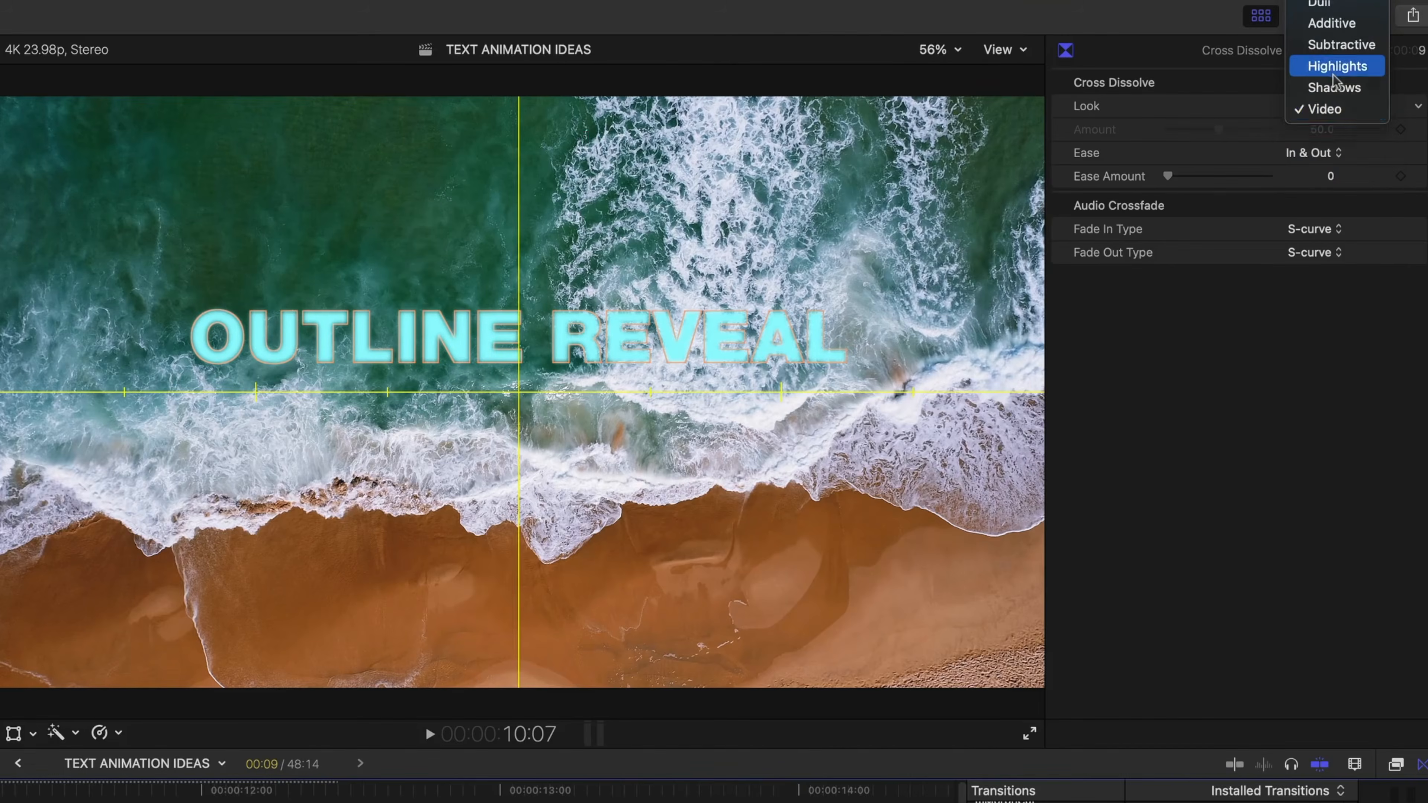
click(1318, 54)
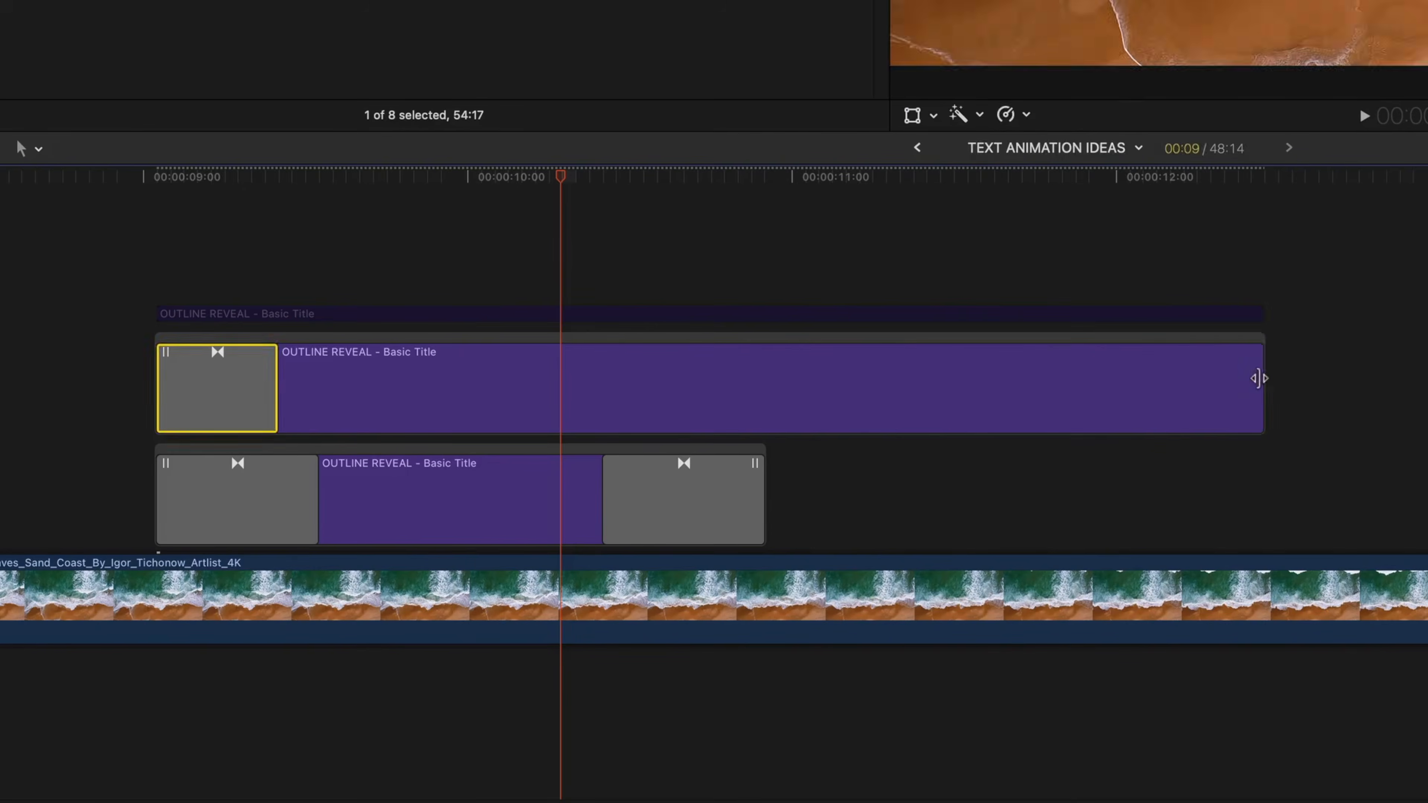
- Trim the glow title to about one second with a closing Cross Dissolve, and shift it to start about midway between 9:00 and 10:00
drag(1259, 375, 489, 386)
key(super+t)
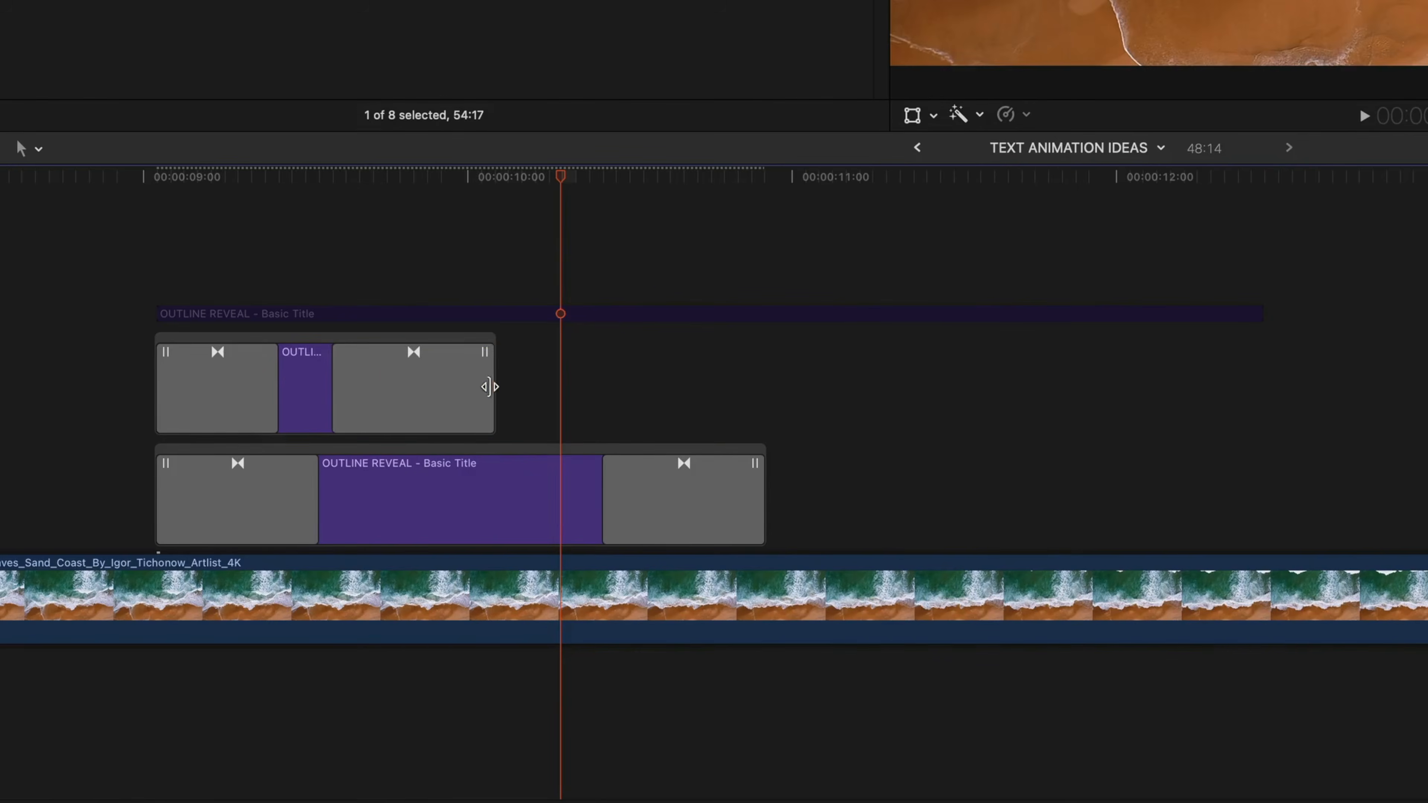
drag(341, 373, 512, 450)
- Re-enable the face title on the uppermost layer and add a Cross Dissolve at its start
click(426, 315)
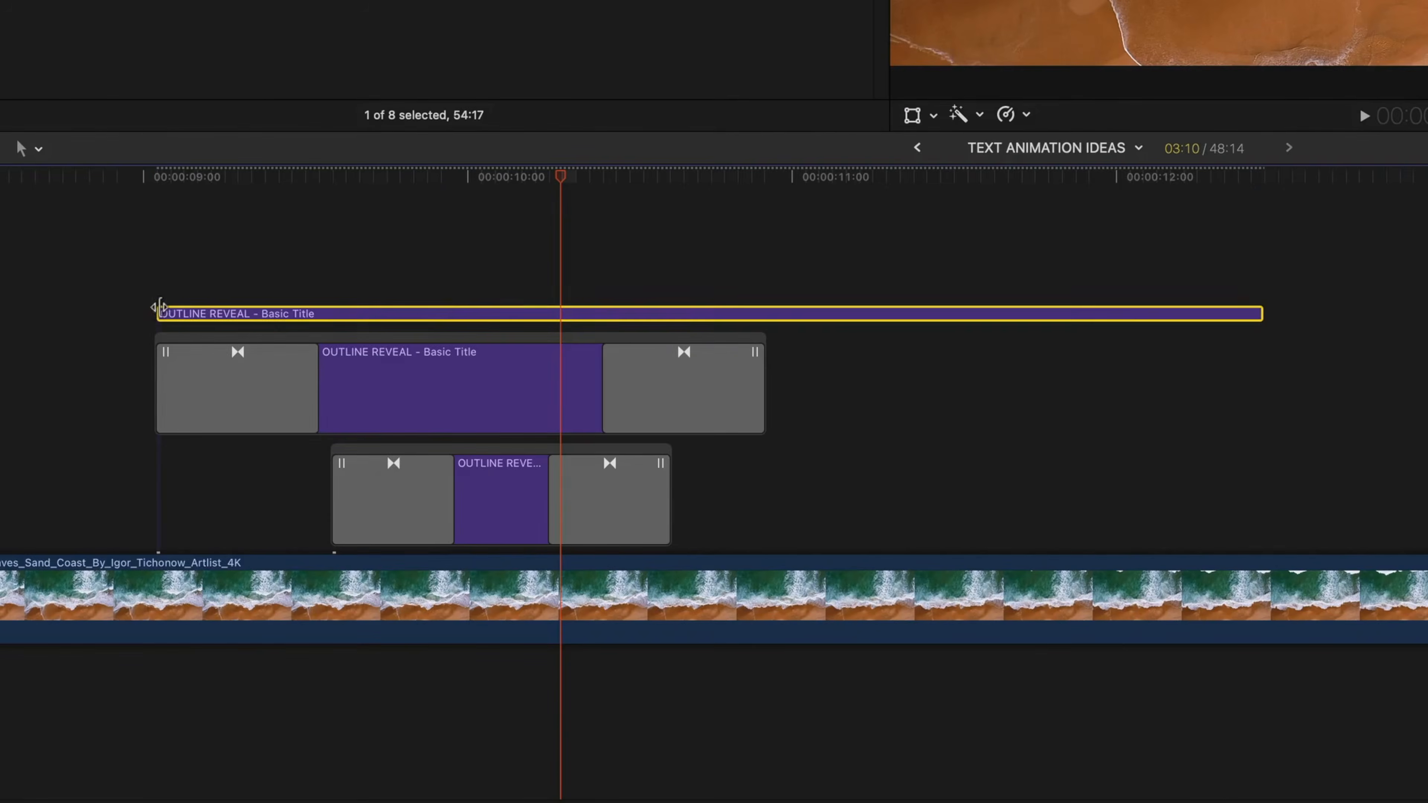
click(160, 307)
key(super+t)
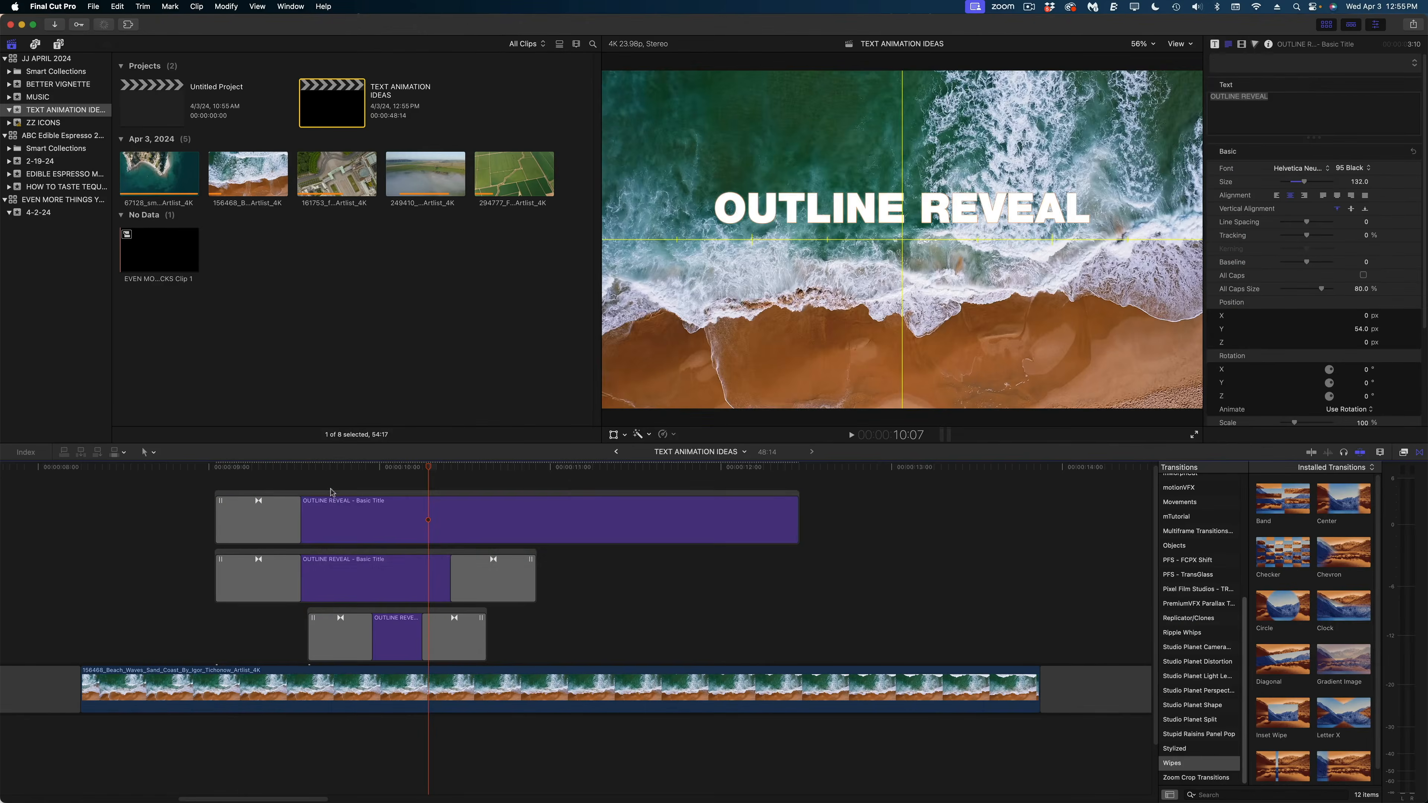
- Retime the stacked titles so the outline's closing dissolve lines up with the face title's opening dissolve and the glow title starts around 9:20
drag(332, 492, 334, 495)
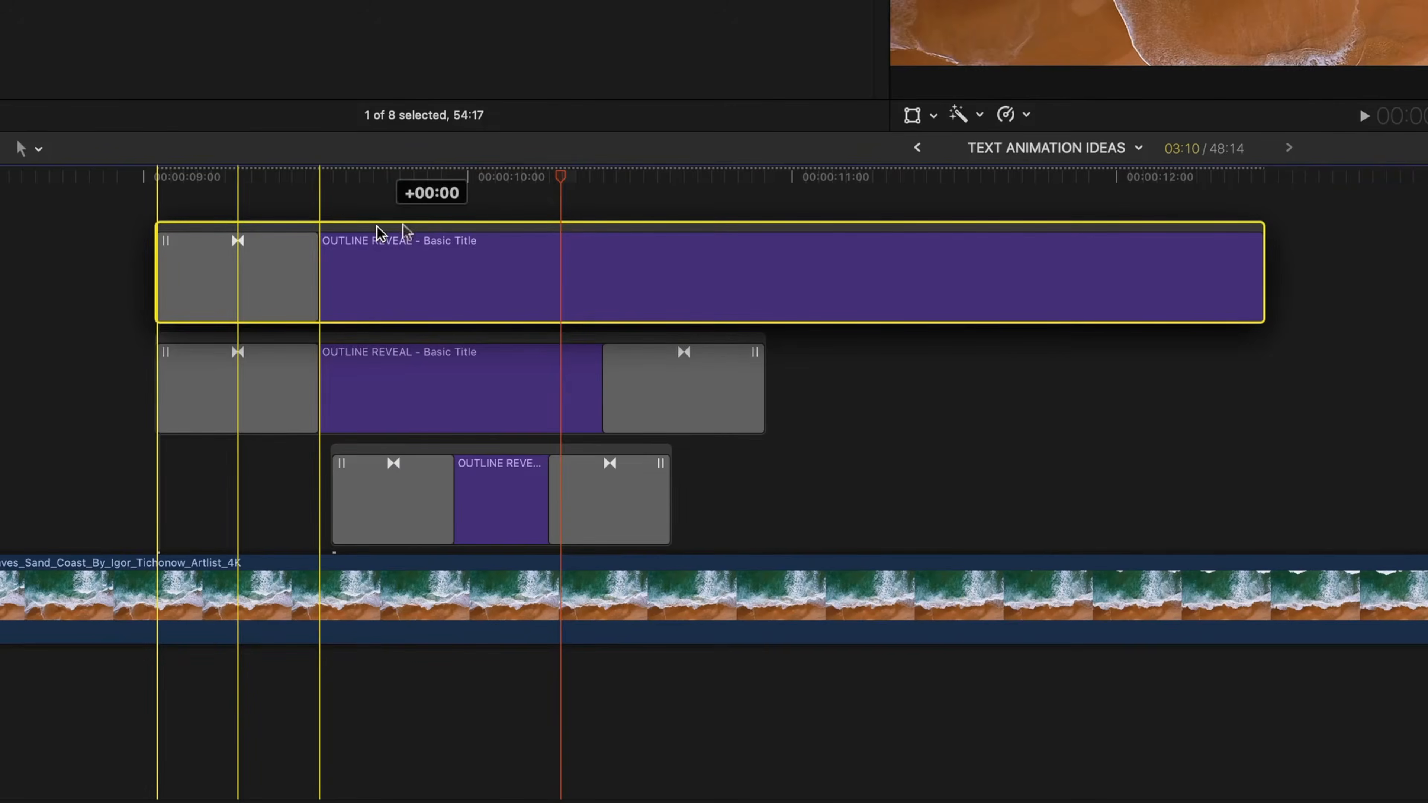
drag(377, 226, 627, 213)
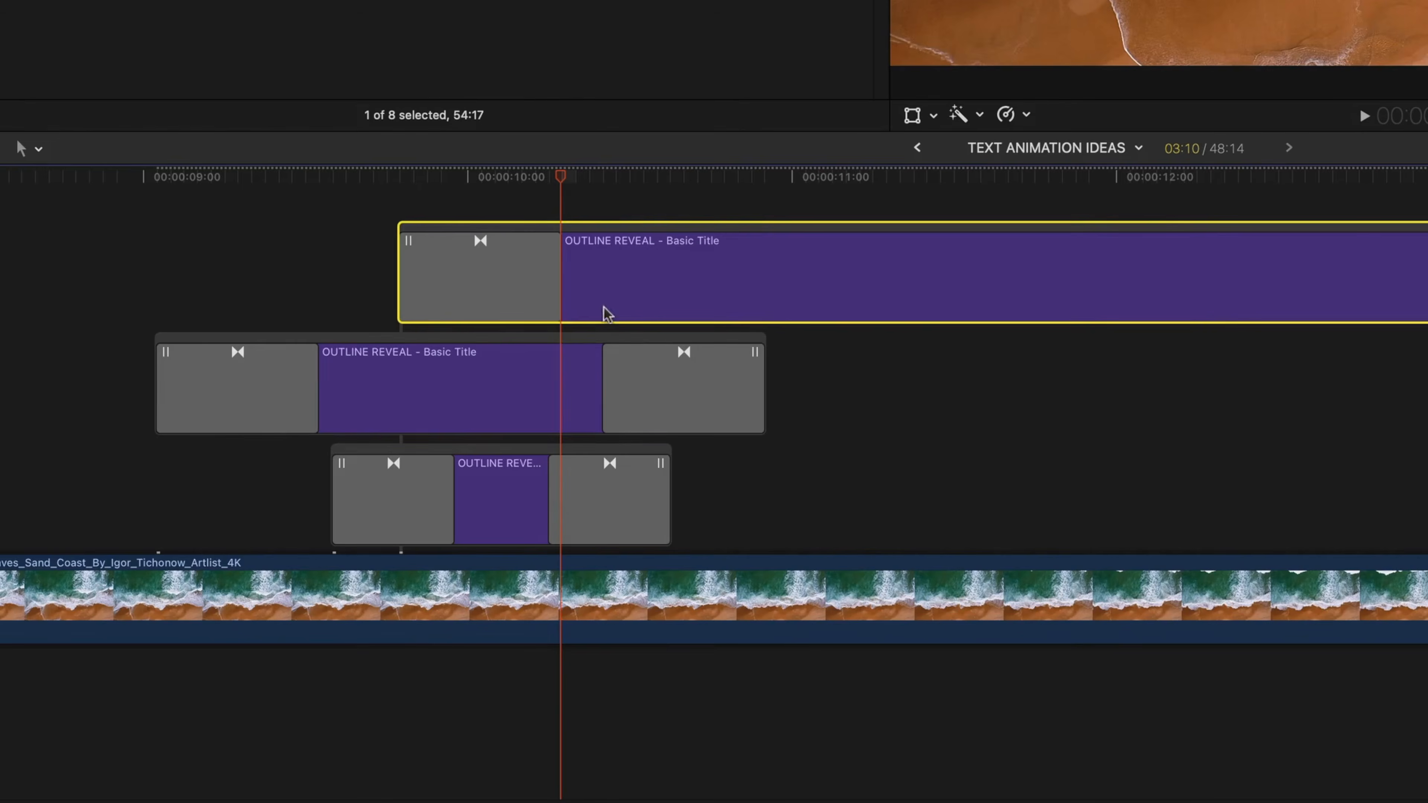
drag(667, 378, 545, 385)
drag(519, 252, 600, 252)
drag(508, 459, 637, 471)
click(467, 394)
click(531, 377)
click(672, 284)
key(t)
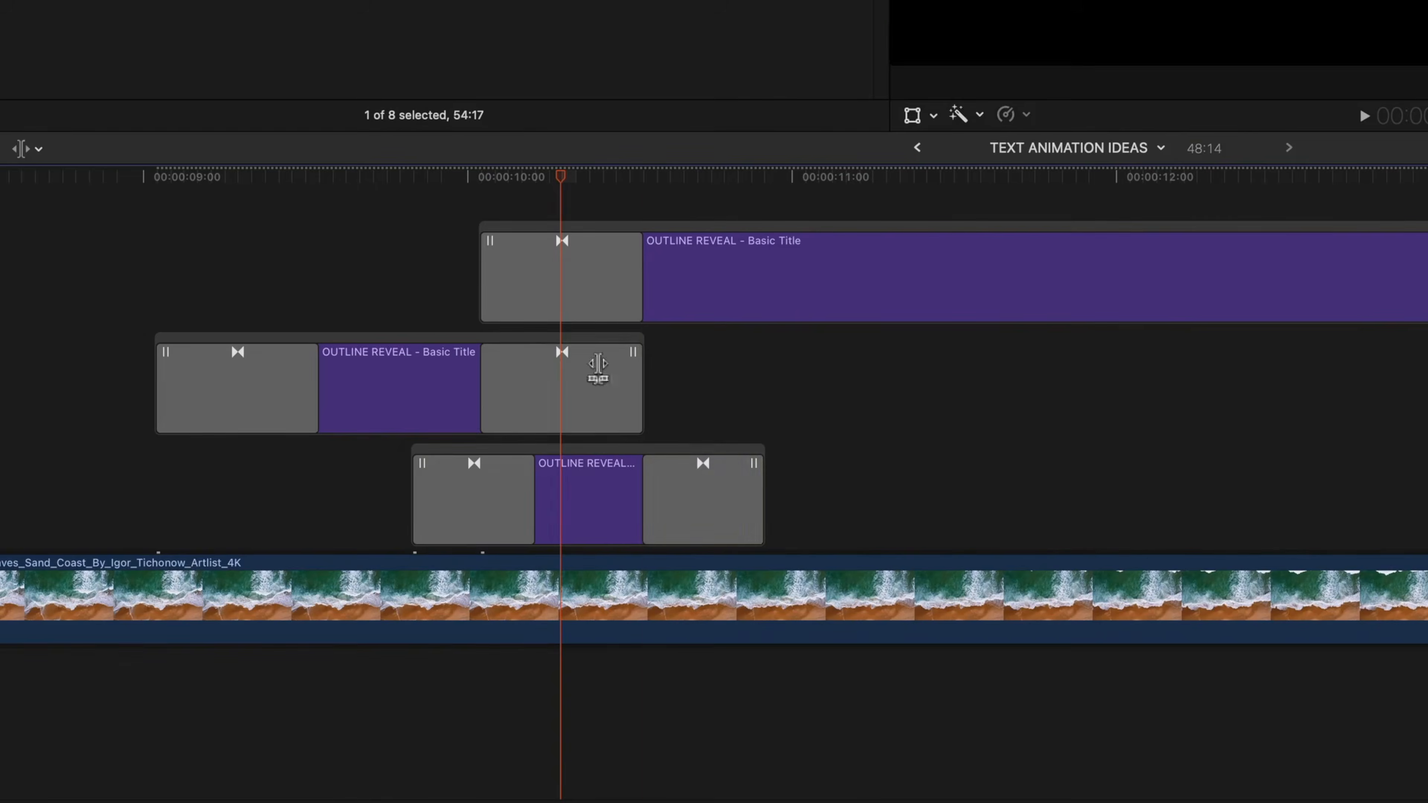
click(129, 178)
key(space)
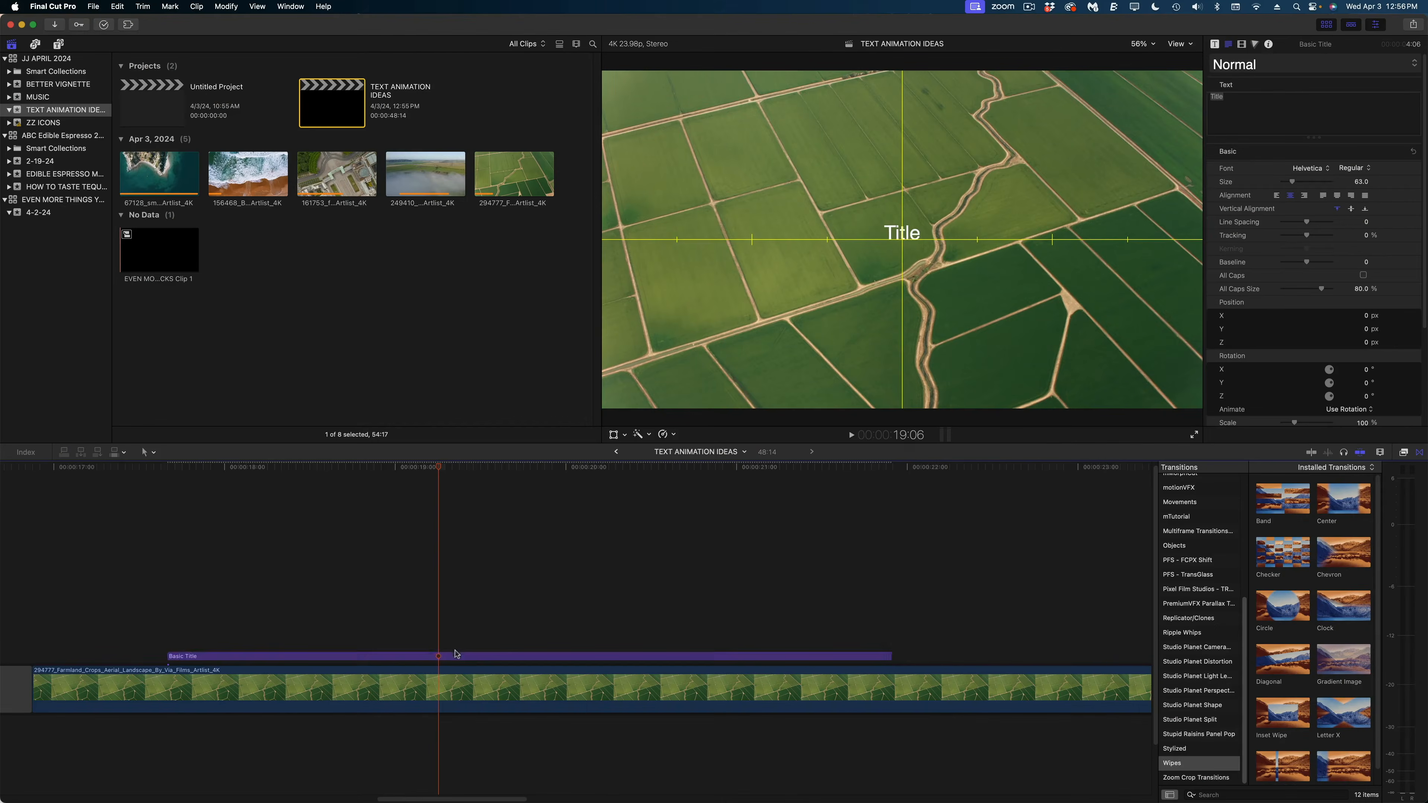
- Change the basic title over the farmland clip to REFLECTION and set its font to Ponter
click(456, 655)
click(1226, 99)
text(REFLECTION)
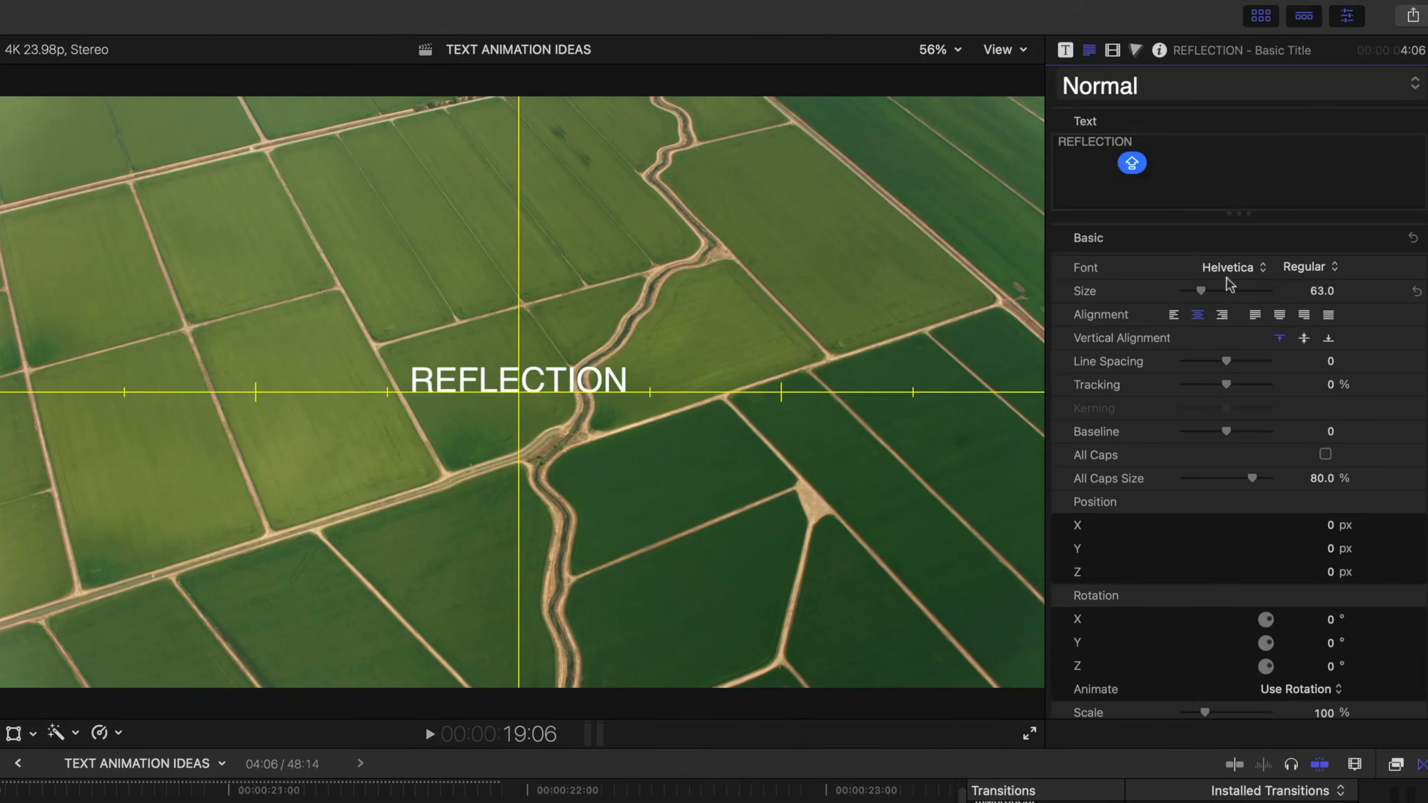
click(1311, 168)
scroll(1245, 240, down, 5)
scroll(1152, 788, down, 10)
click(1124, 799)
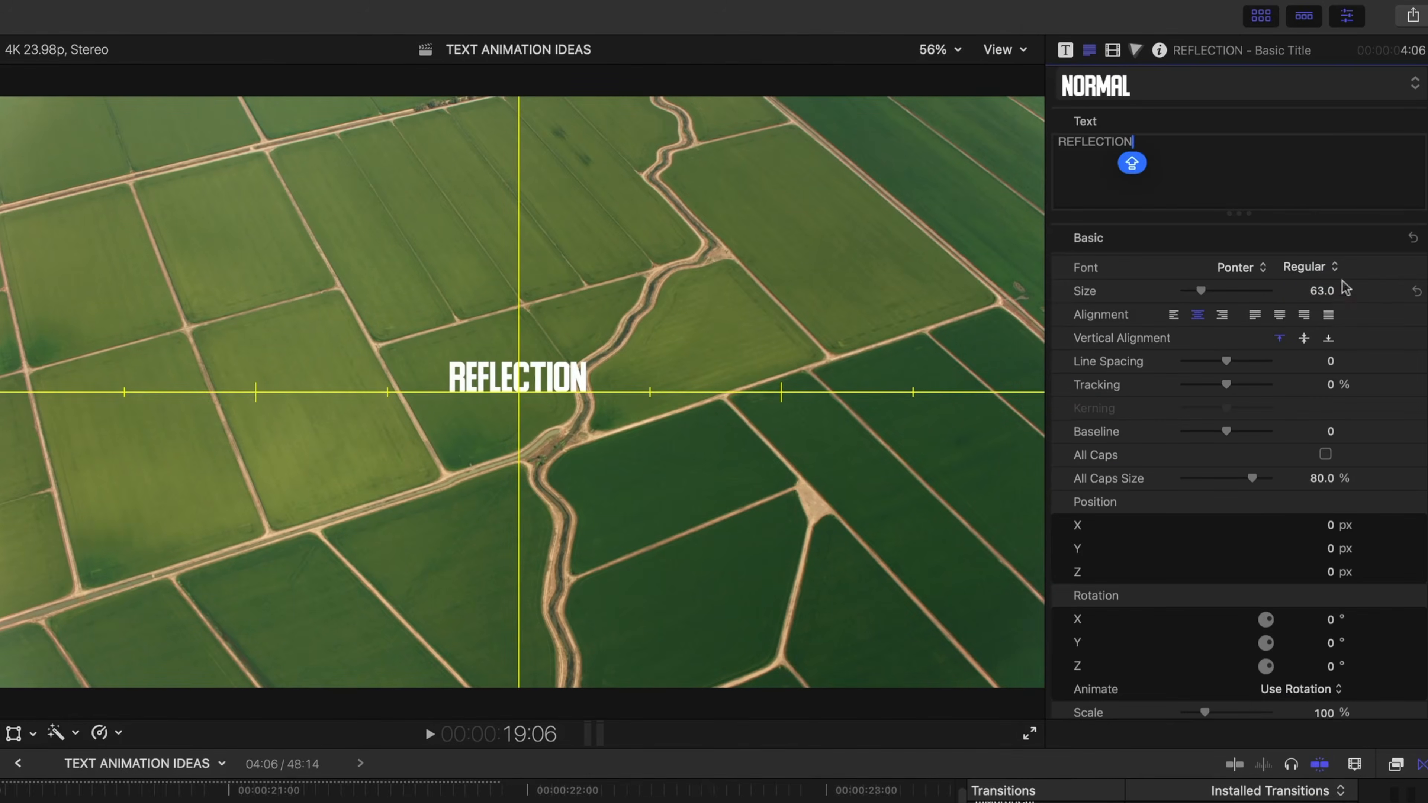
- Set the REFLECTION title's size to 215 and centre the text vertically in the frame
click(1318, 291)
text(215)
key(Return)
drag(1225, 432, 1183, 471)
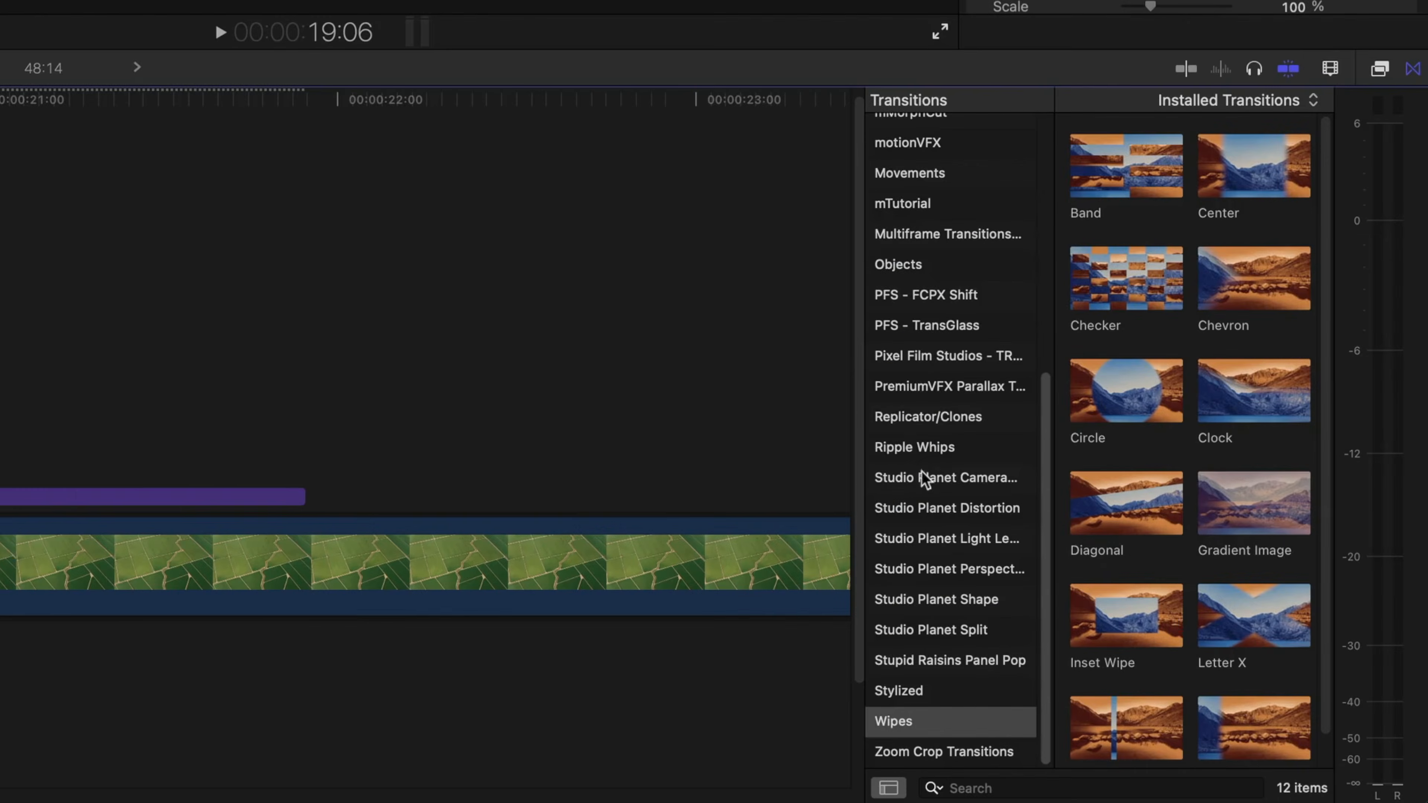
- Add a Push transition at the start of the REFLECTION title, set its Direction to Top to Bottom, and play it back
click(902, 179)
scroll(1235, 562, down, 8)
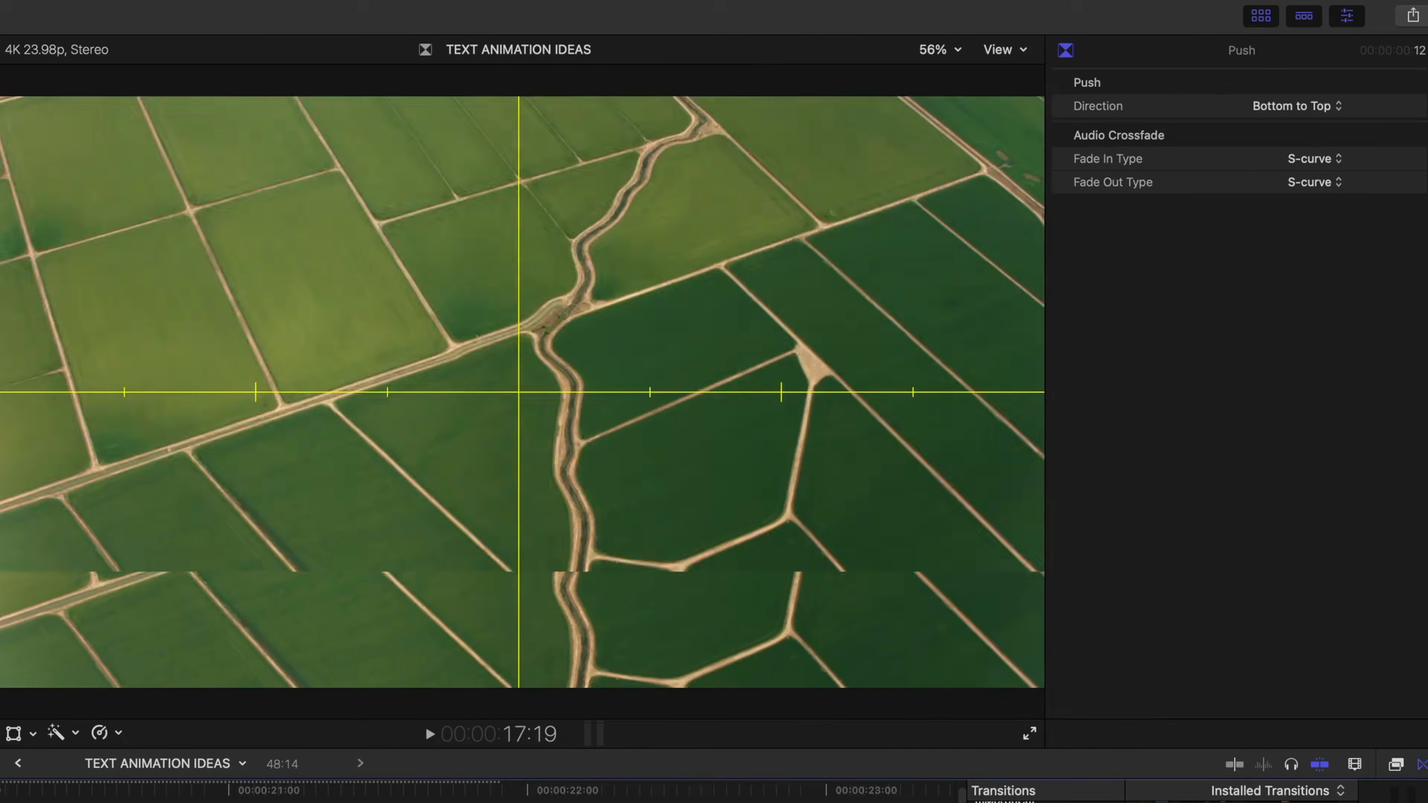
key(slash)
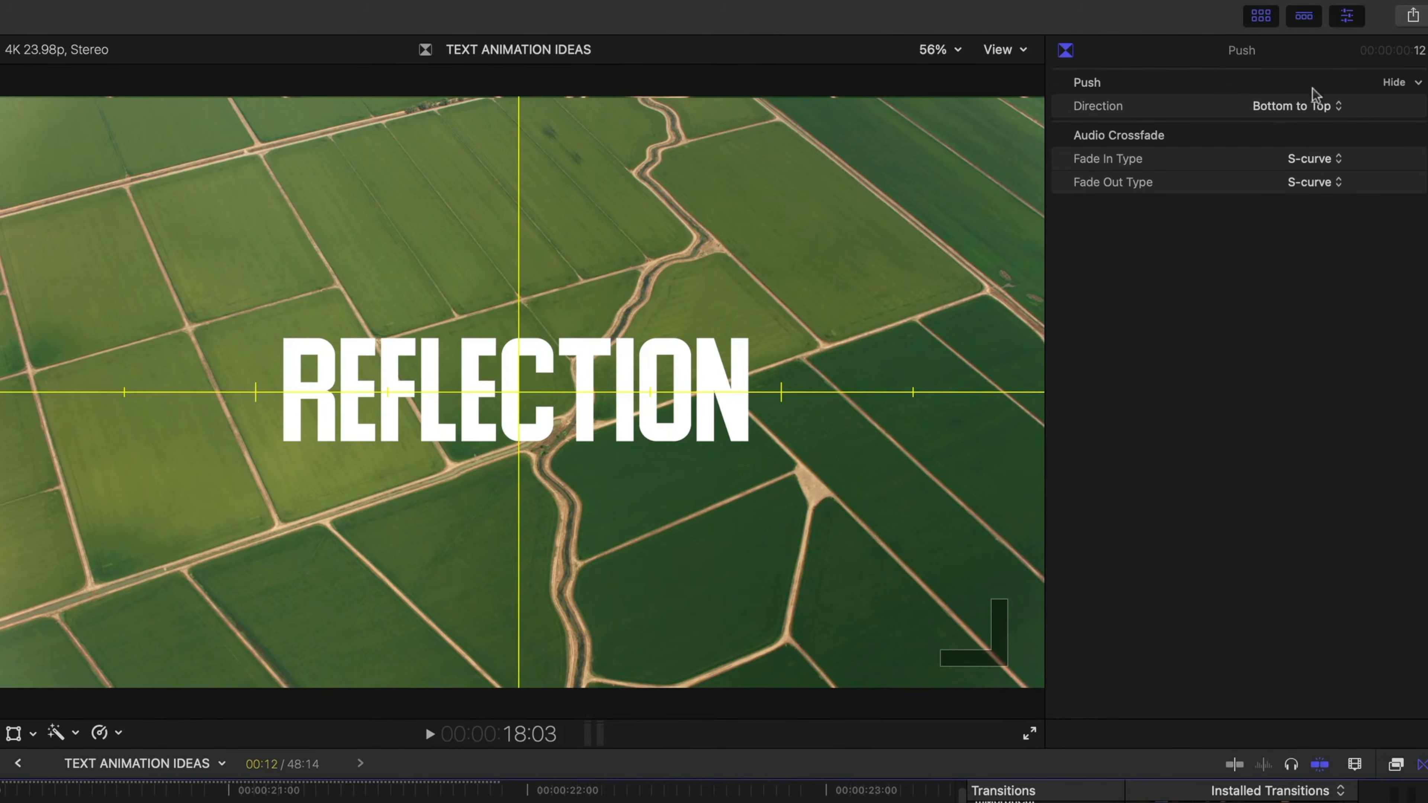
click(1311, 107)
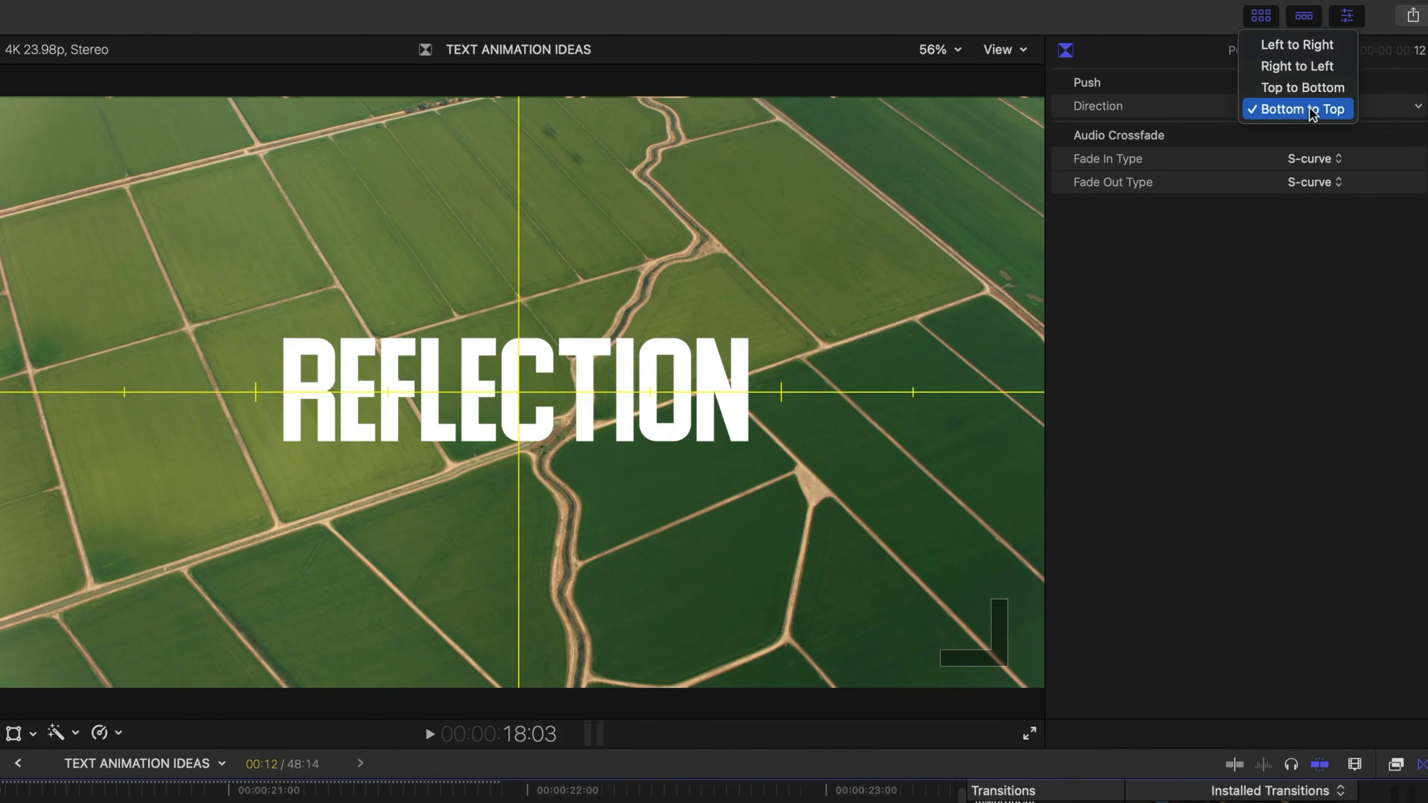
click(1303, 88)
key(/)
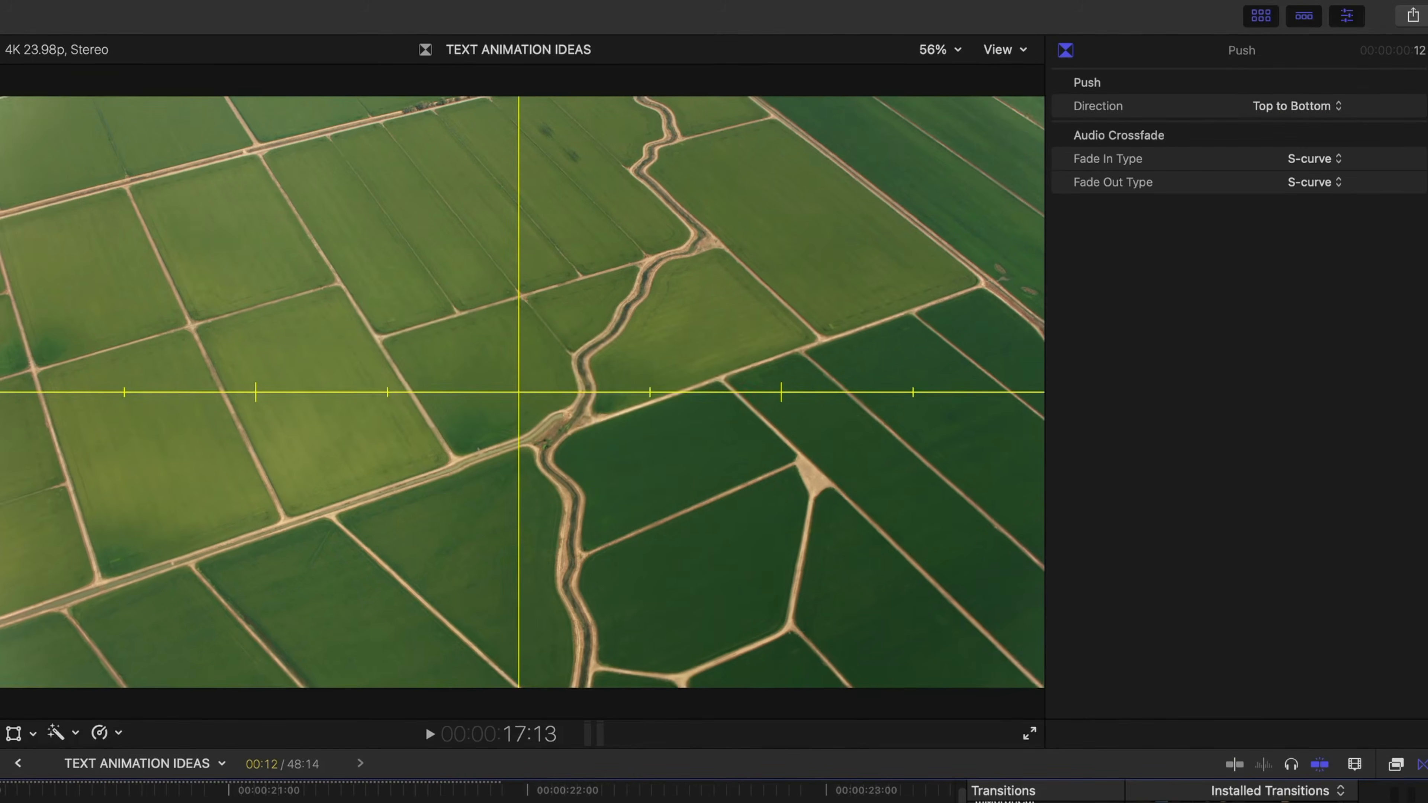
key(space)
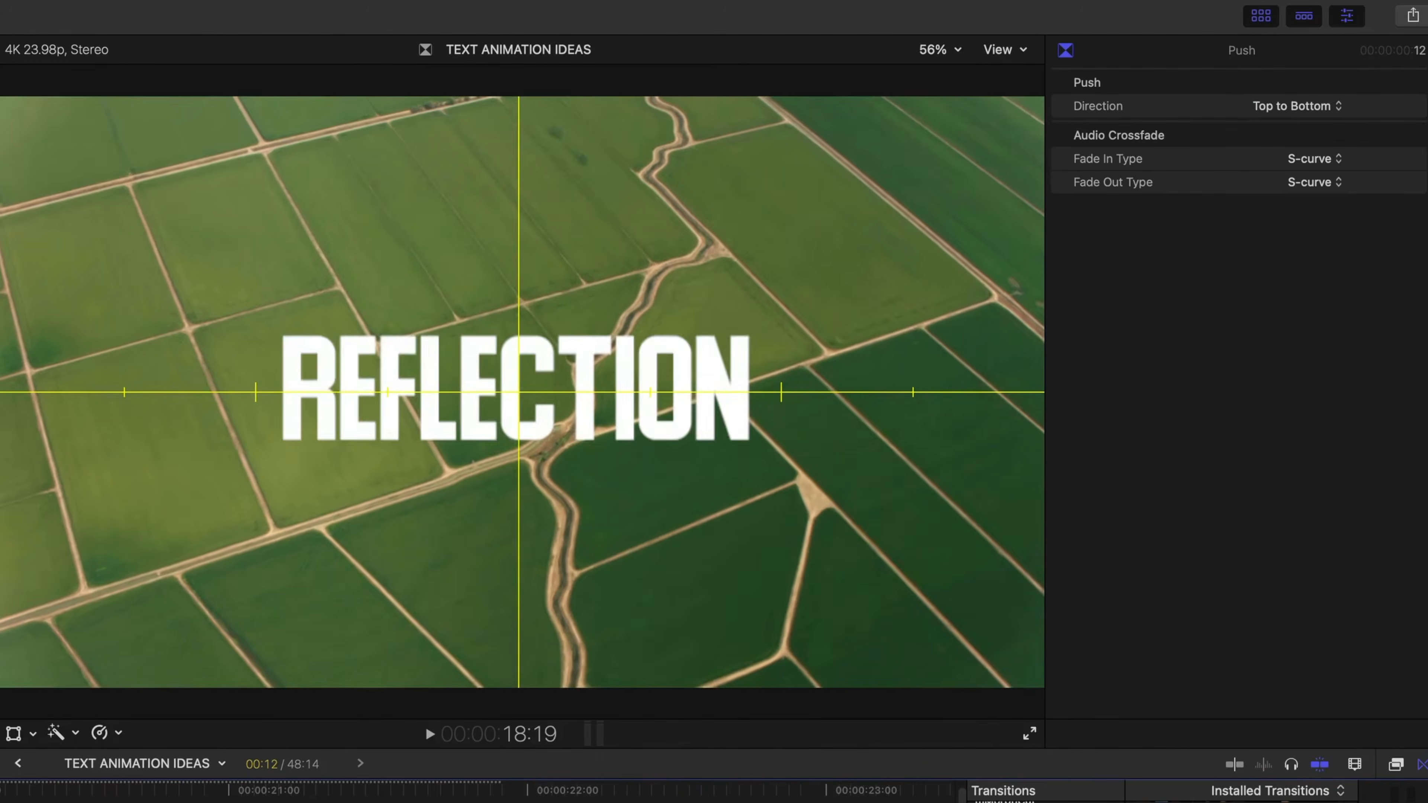
- Duplicate the REFLECTION title, including its Push transition, onto the layer directly above
click(402, 612)
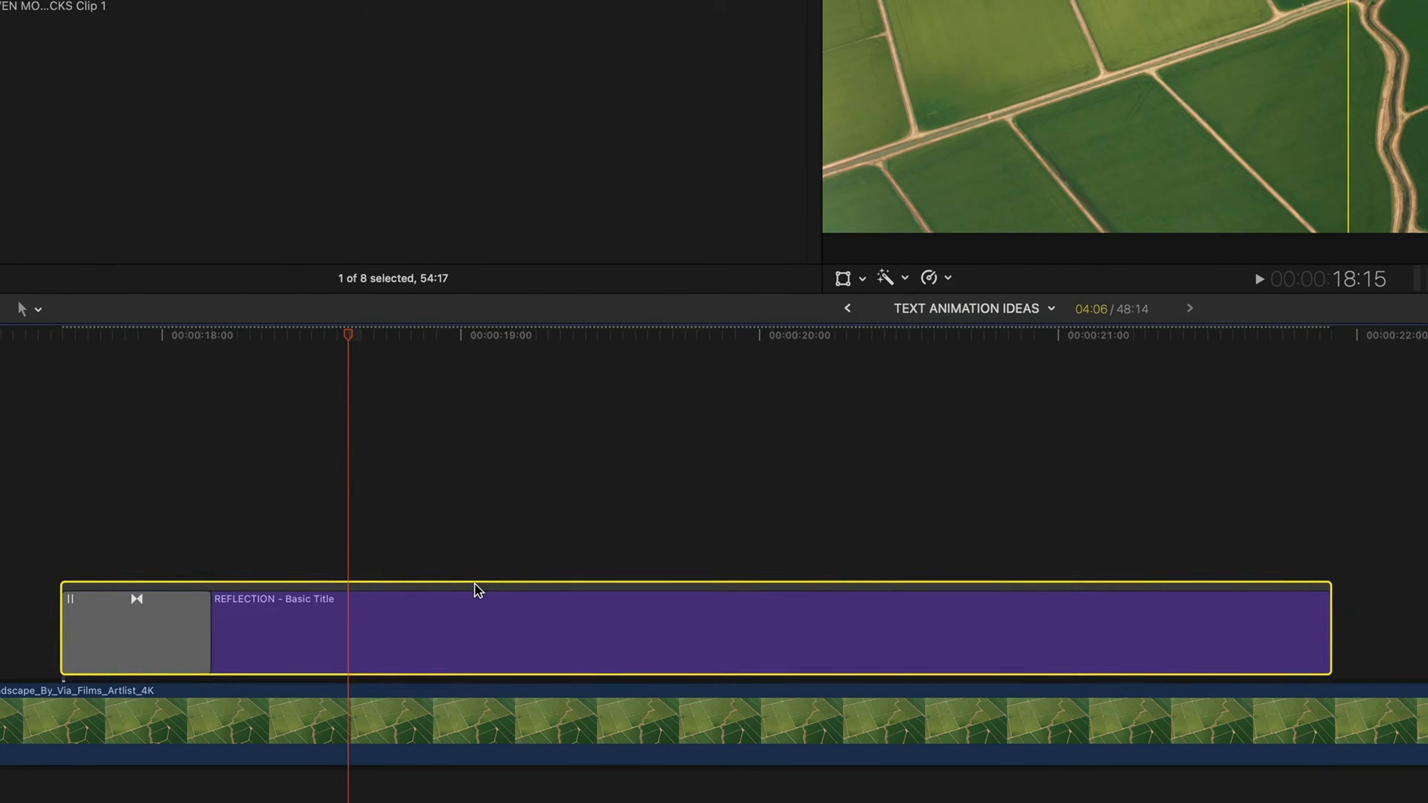
drag(404, 612, 406, 579)
drag(483, 531, 492, 483)
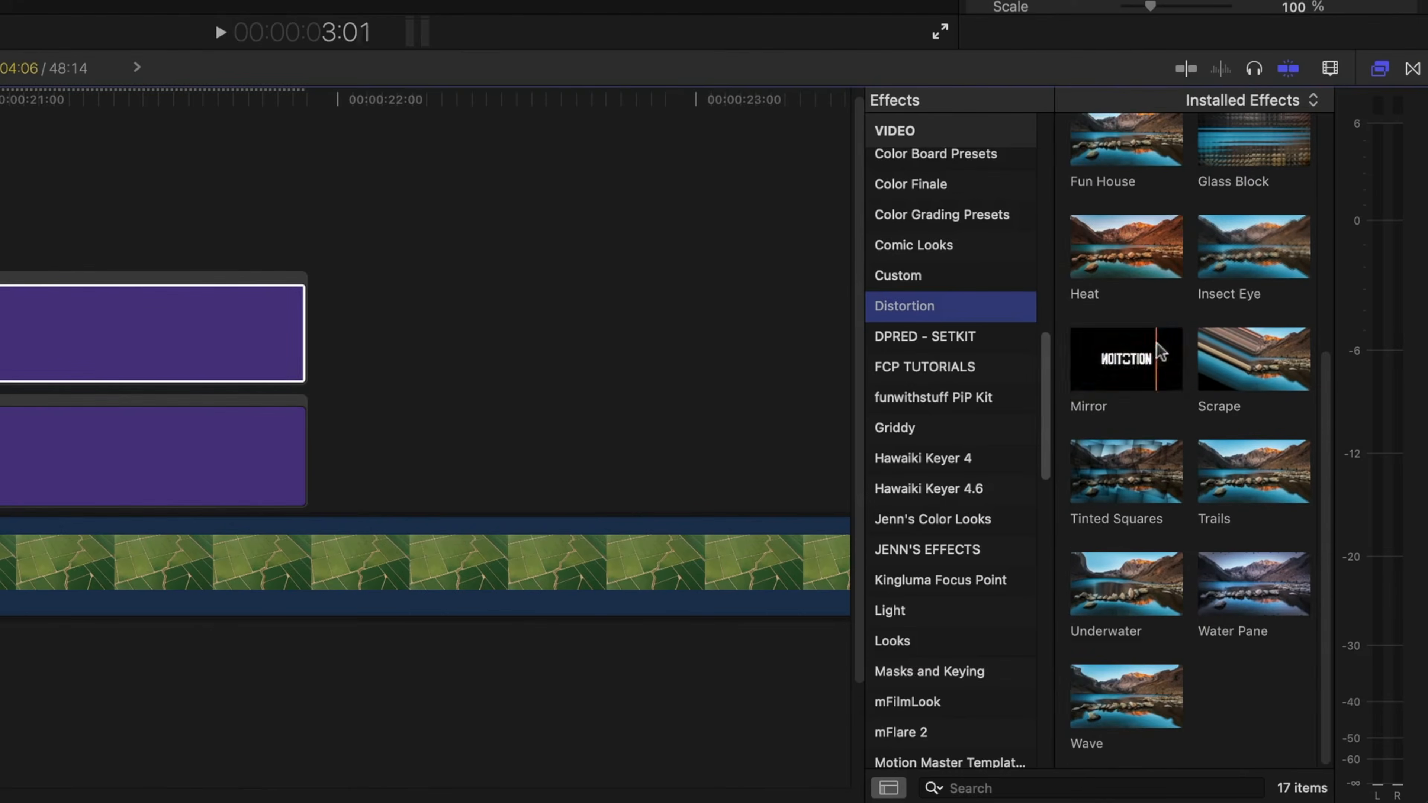
- Apply the Flipped distortion effect to the upper REFLECTION title with Vertical direction, and lower it to sit directly beneath the original text
scroll(1170, 236, up, 1)
drag(1170, 236, 22, 346)
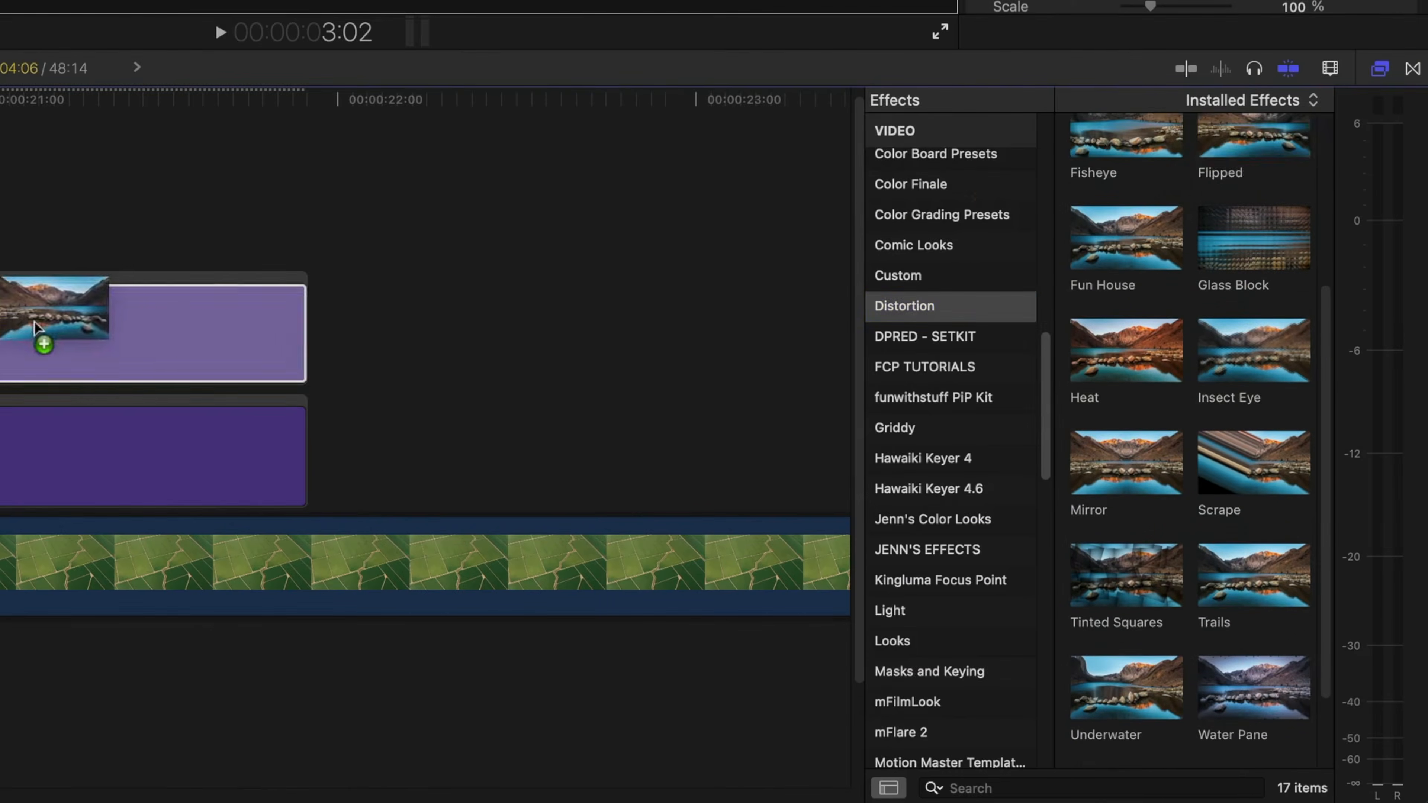
drag(754, 583, 753, 584)
click(1241, 44)
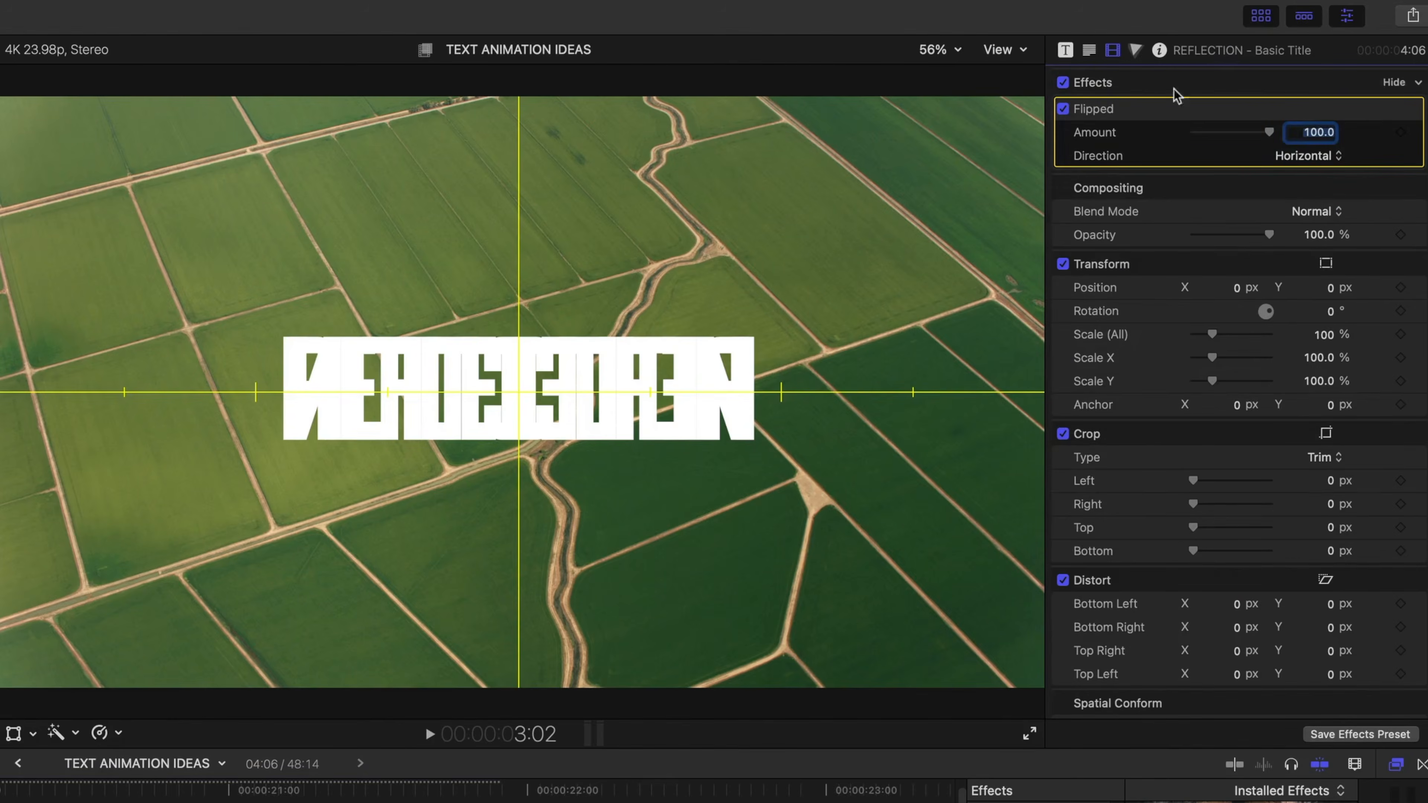
click(1307, 158)
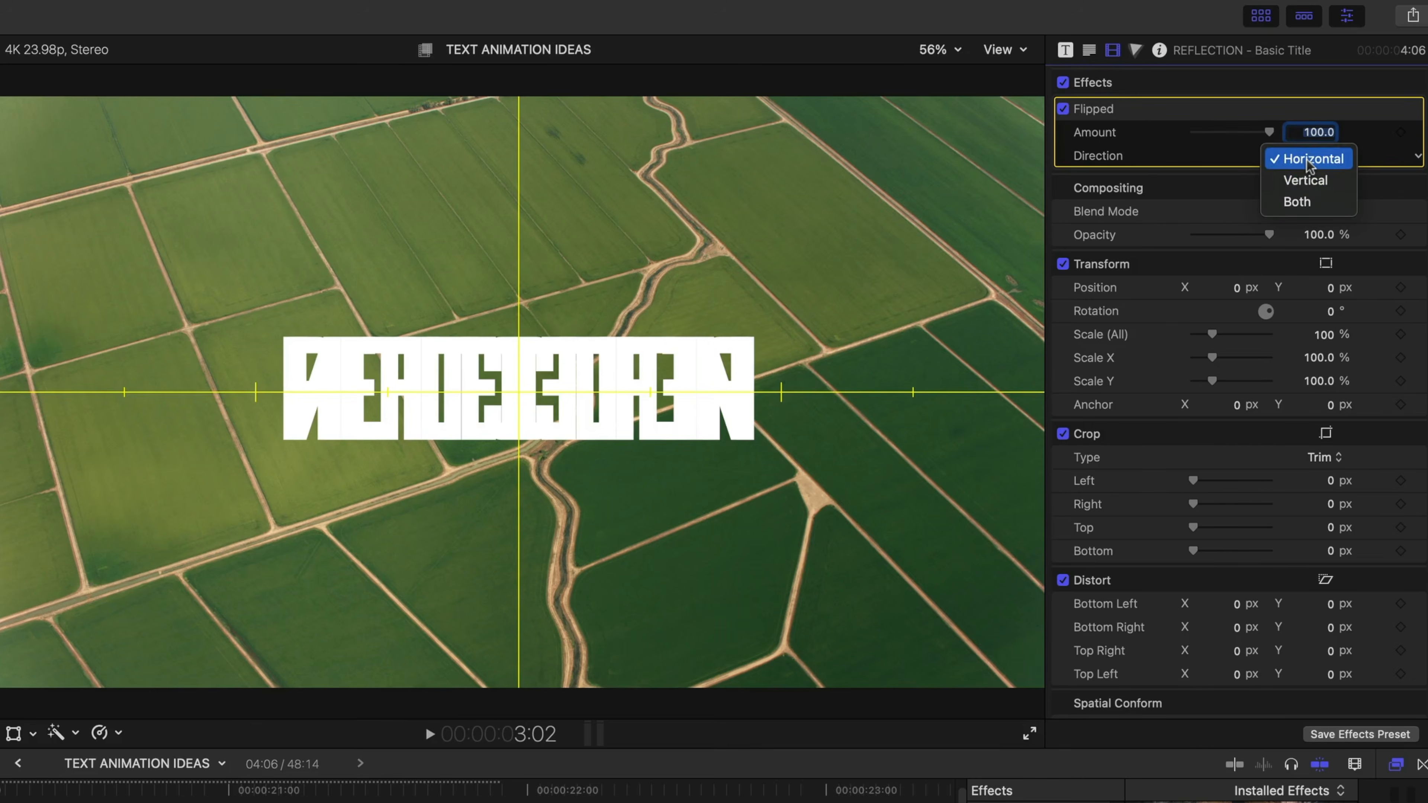
click(1305, 180)
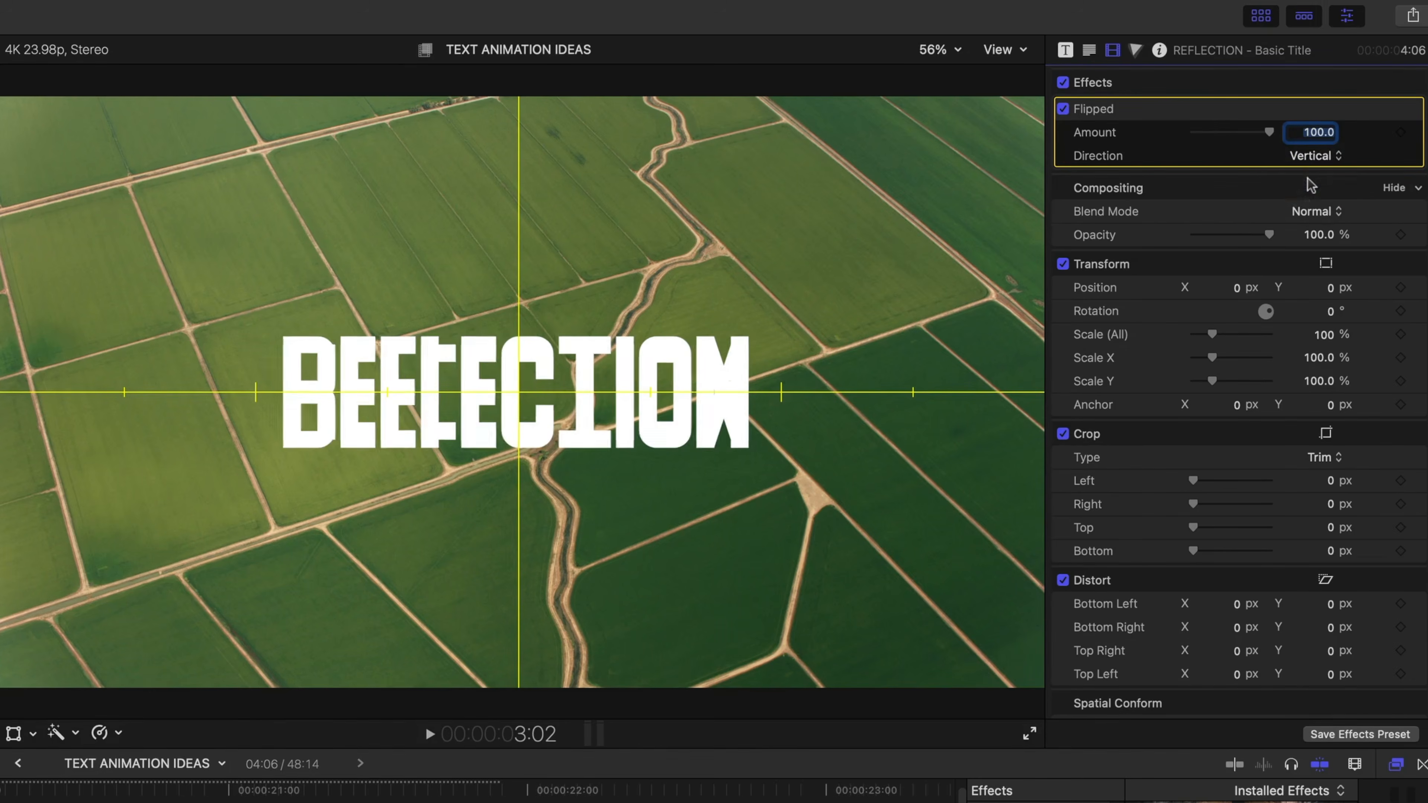
drag(1329, 287, 1329, 392)
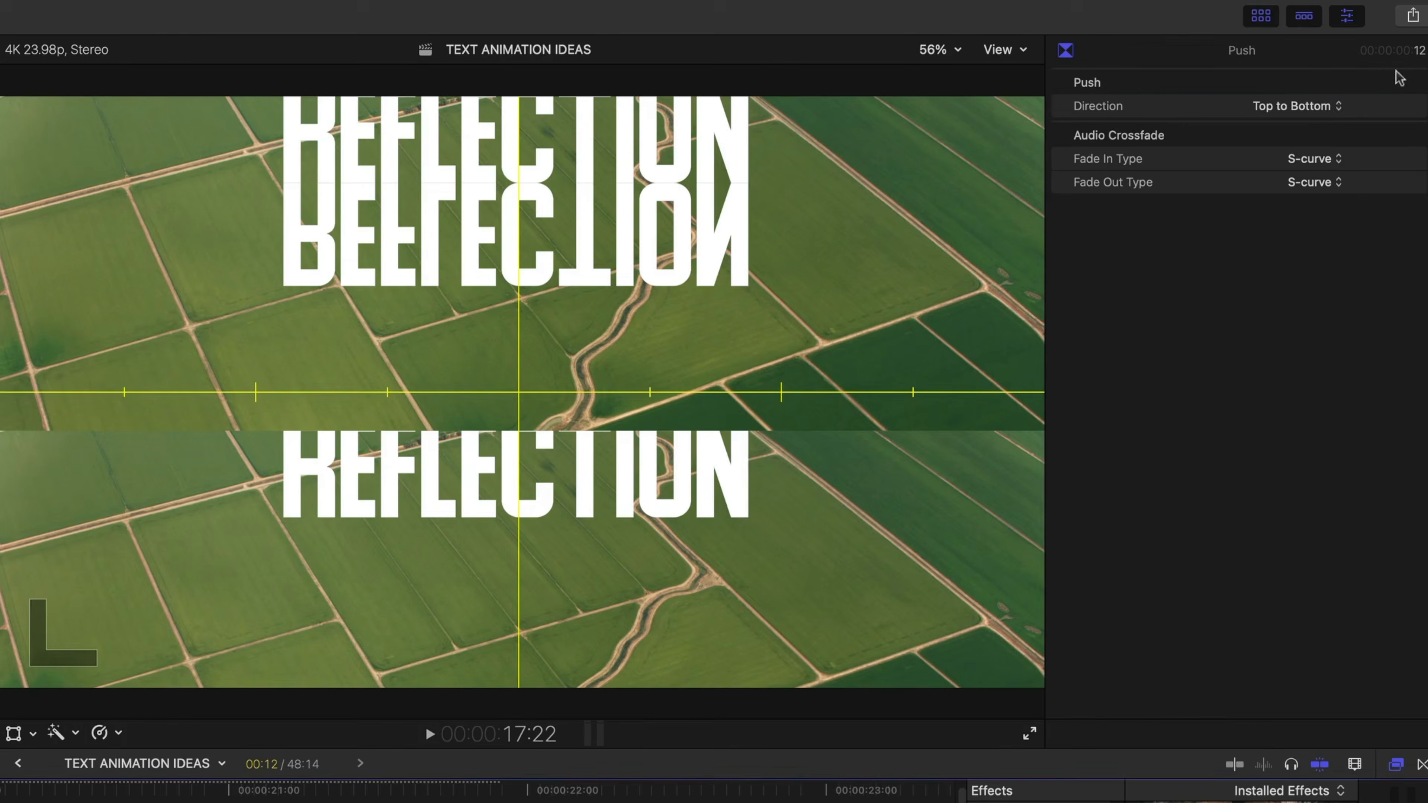
- Set the Direction of the Push transition on the flipped title to Bottom to Top and check it partway through
click(1372, 76)
click(1369, 90)
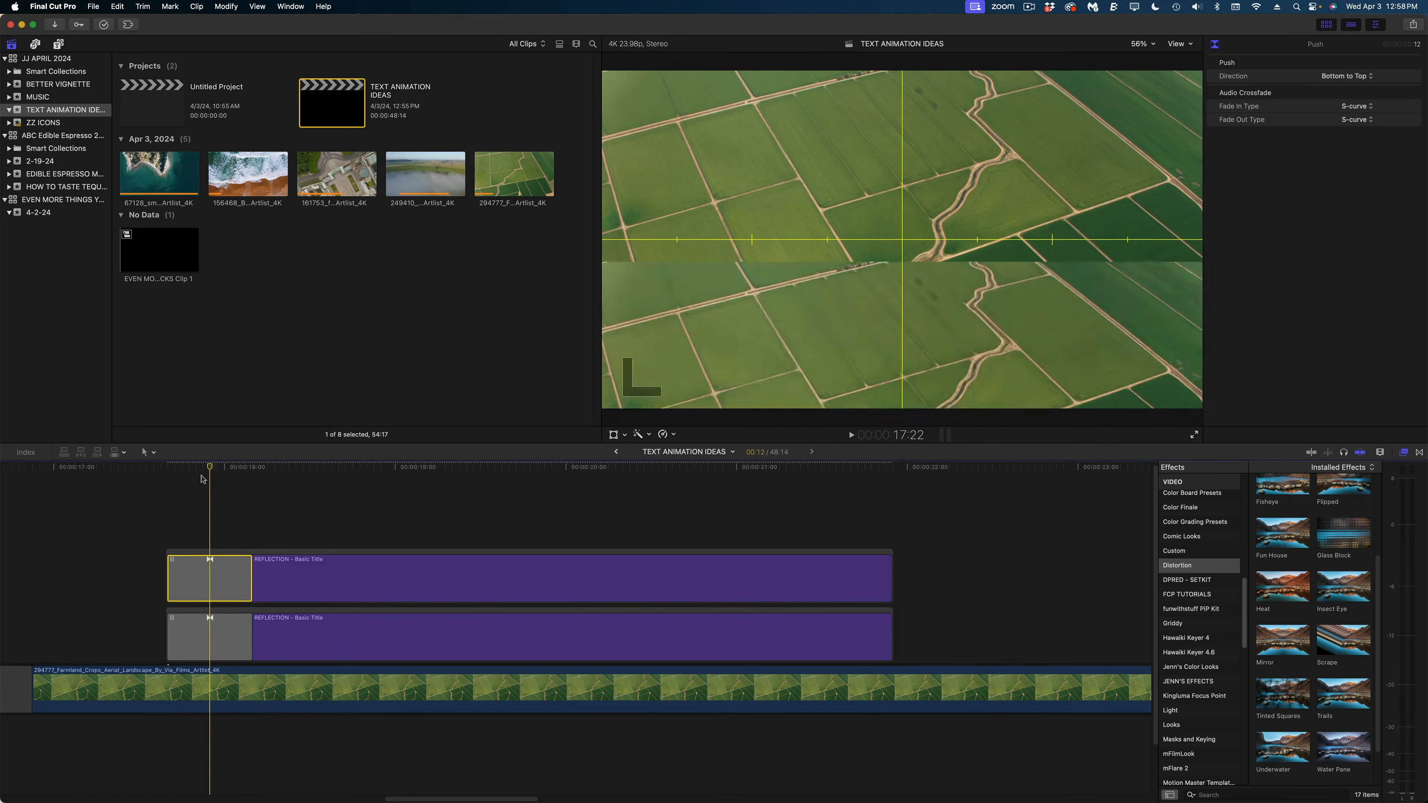
click(196, 467)
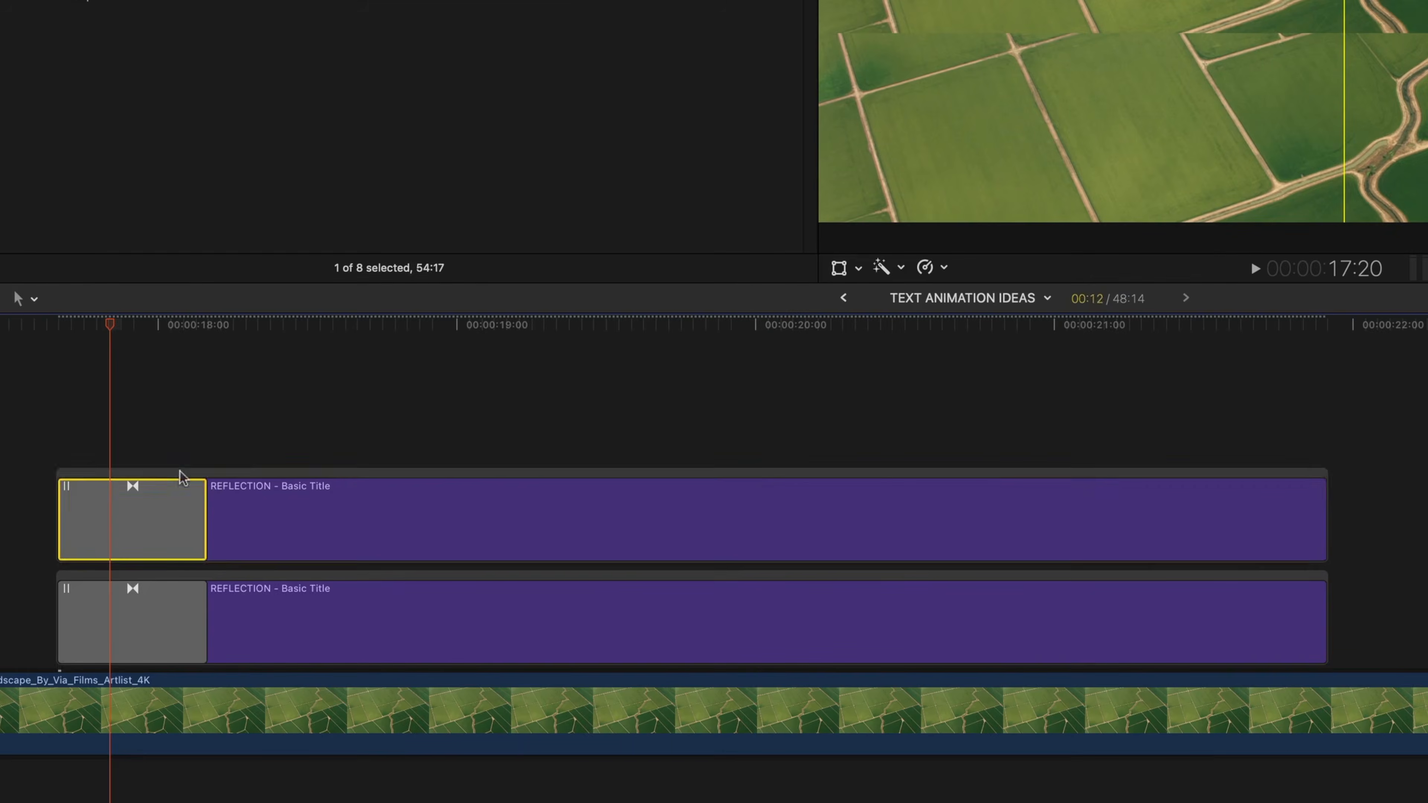
- Turn each of the two REFLECTION titles into its own compound clip with the default name and play back the reveal
click(240, 554)
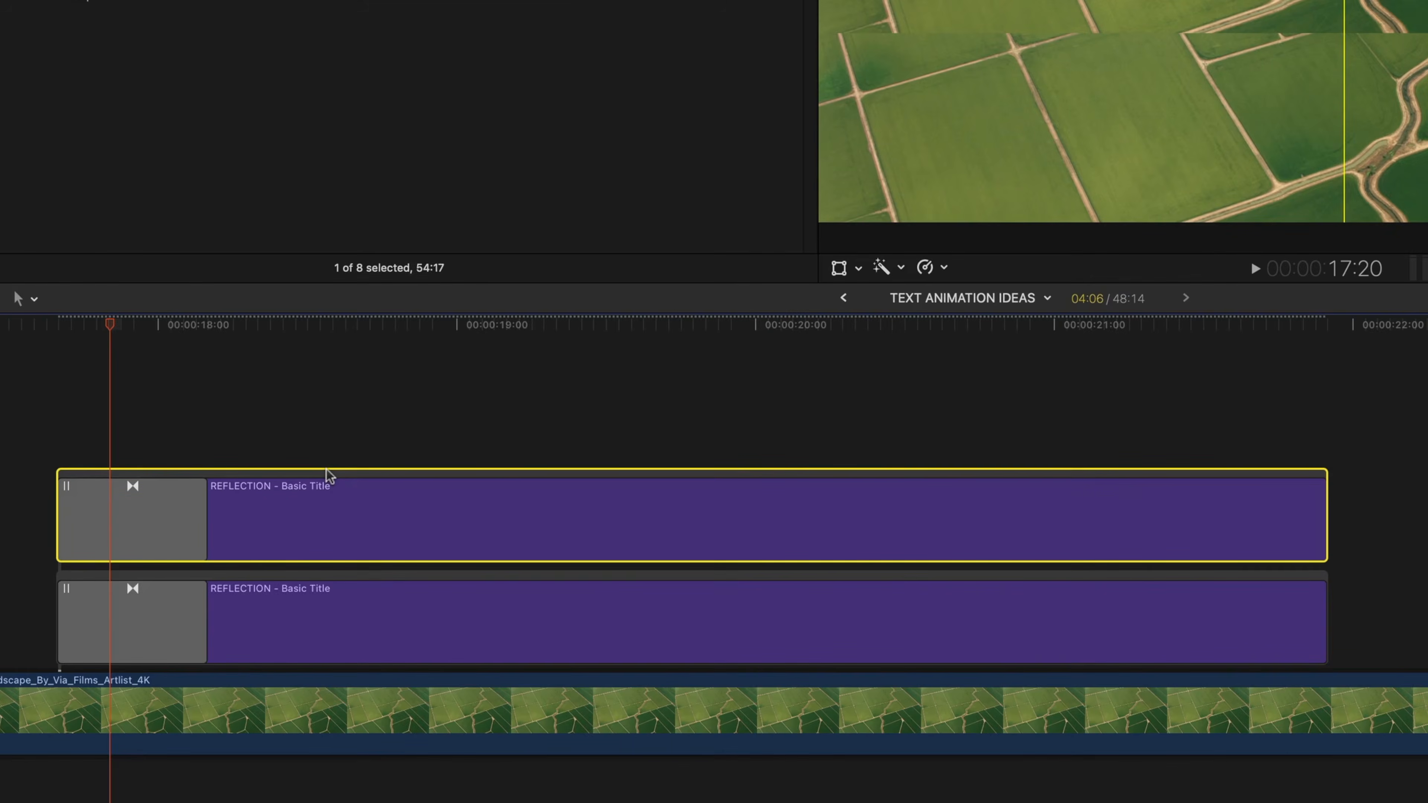
key(alt+g)
key(Return)
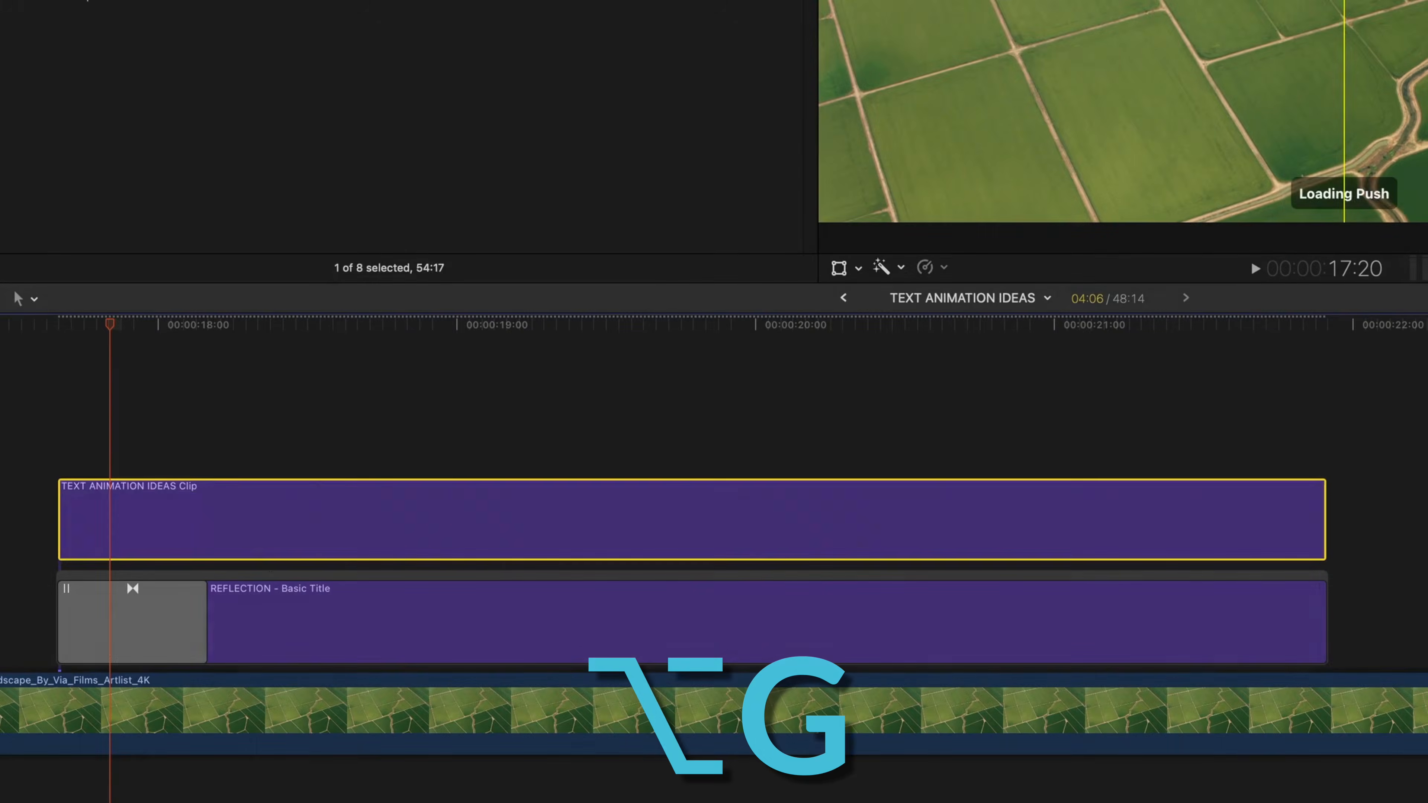
click(266, 585)
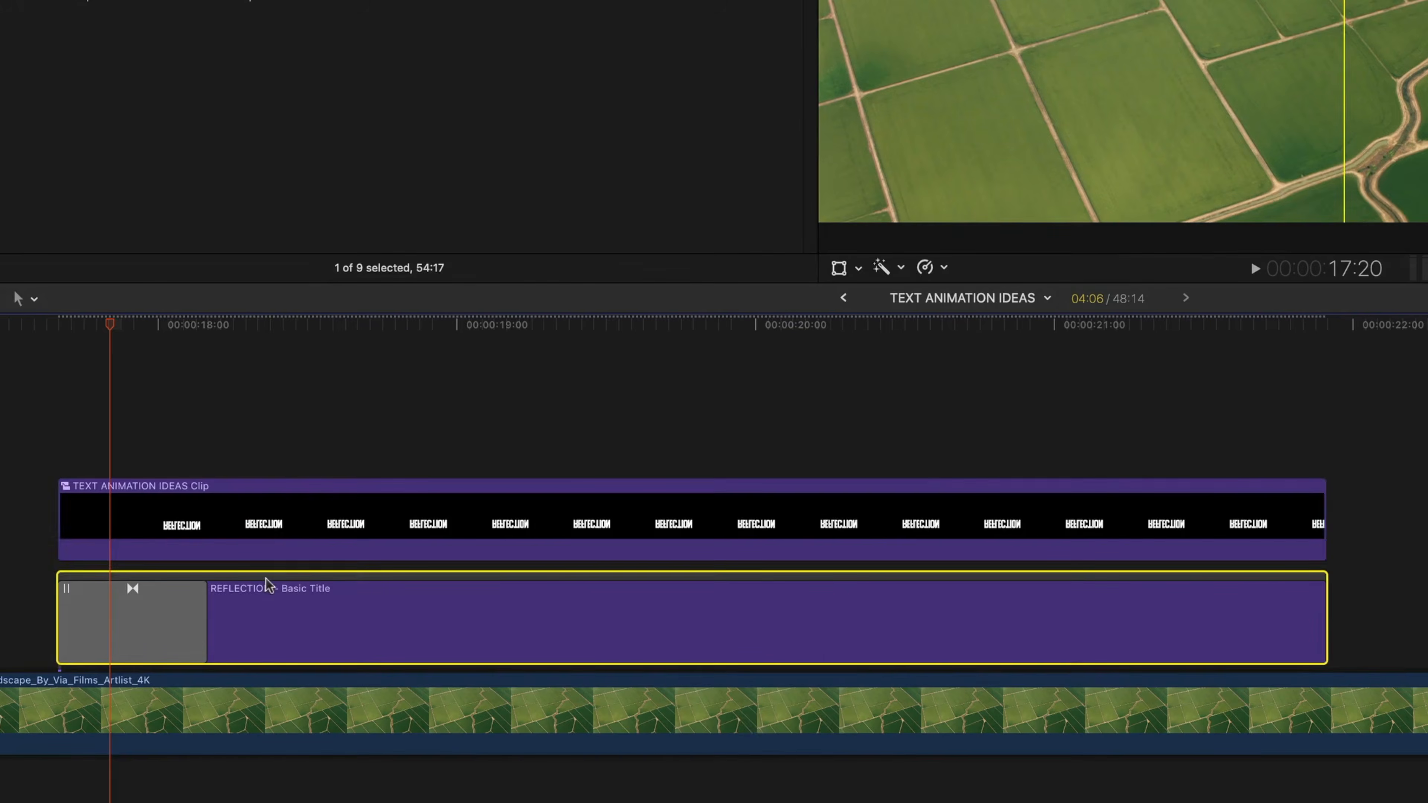
key(alt+g)
key(Return)
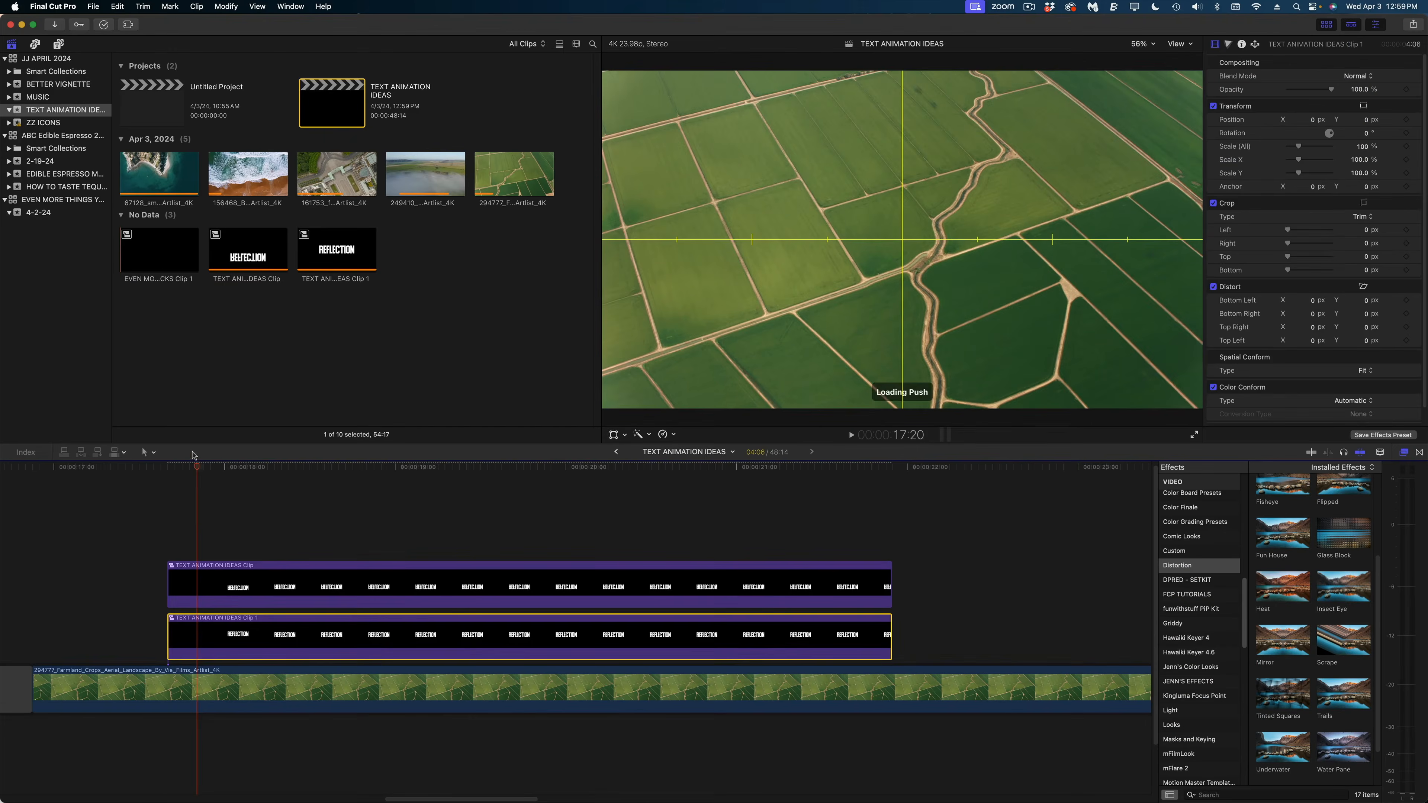
click(168, 467)
key(space)
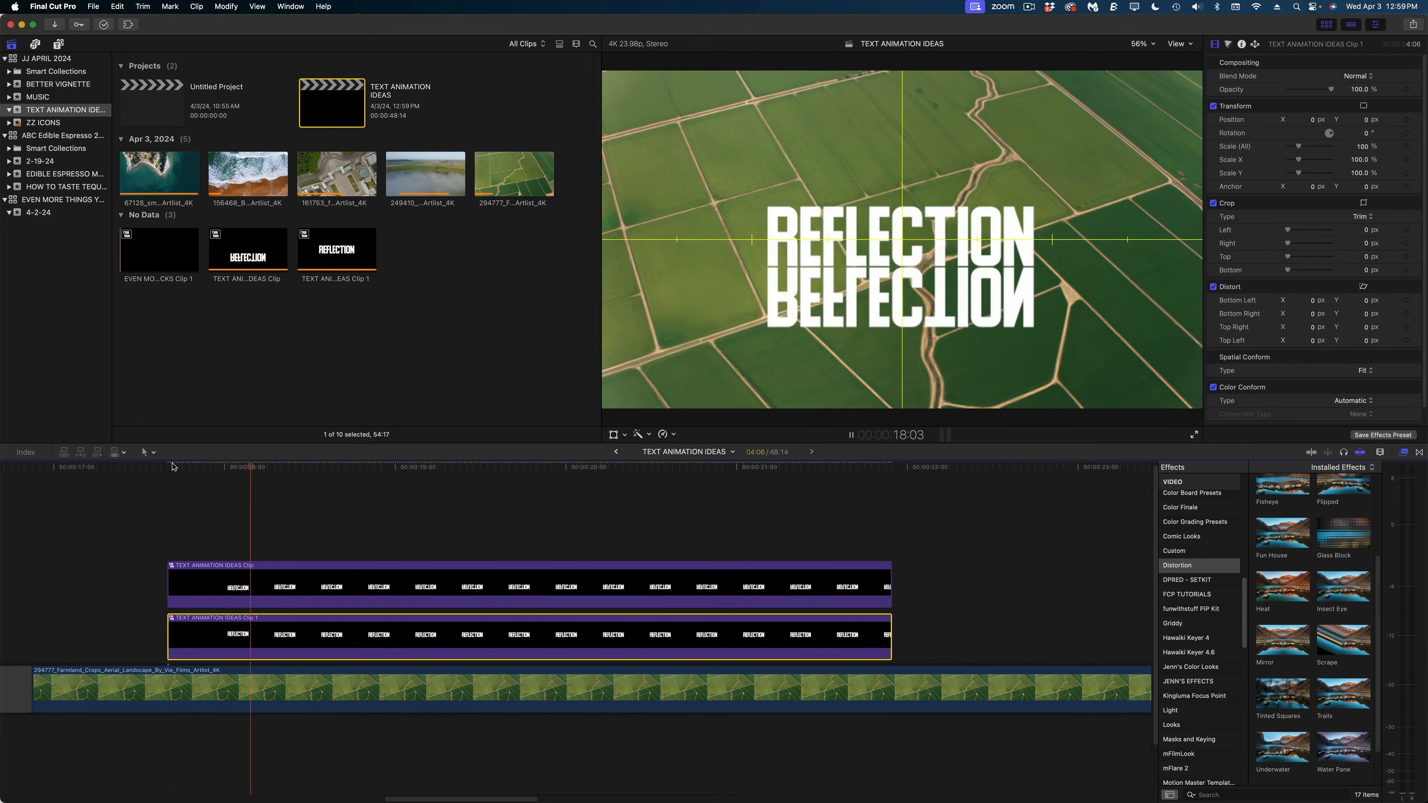
key(space)
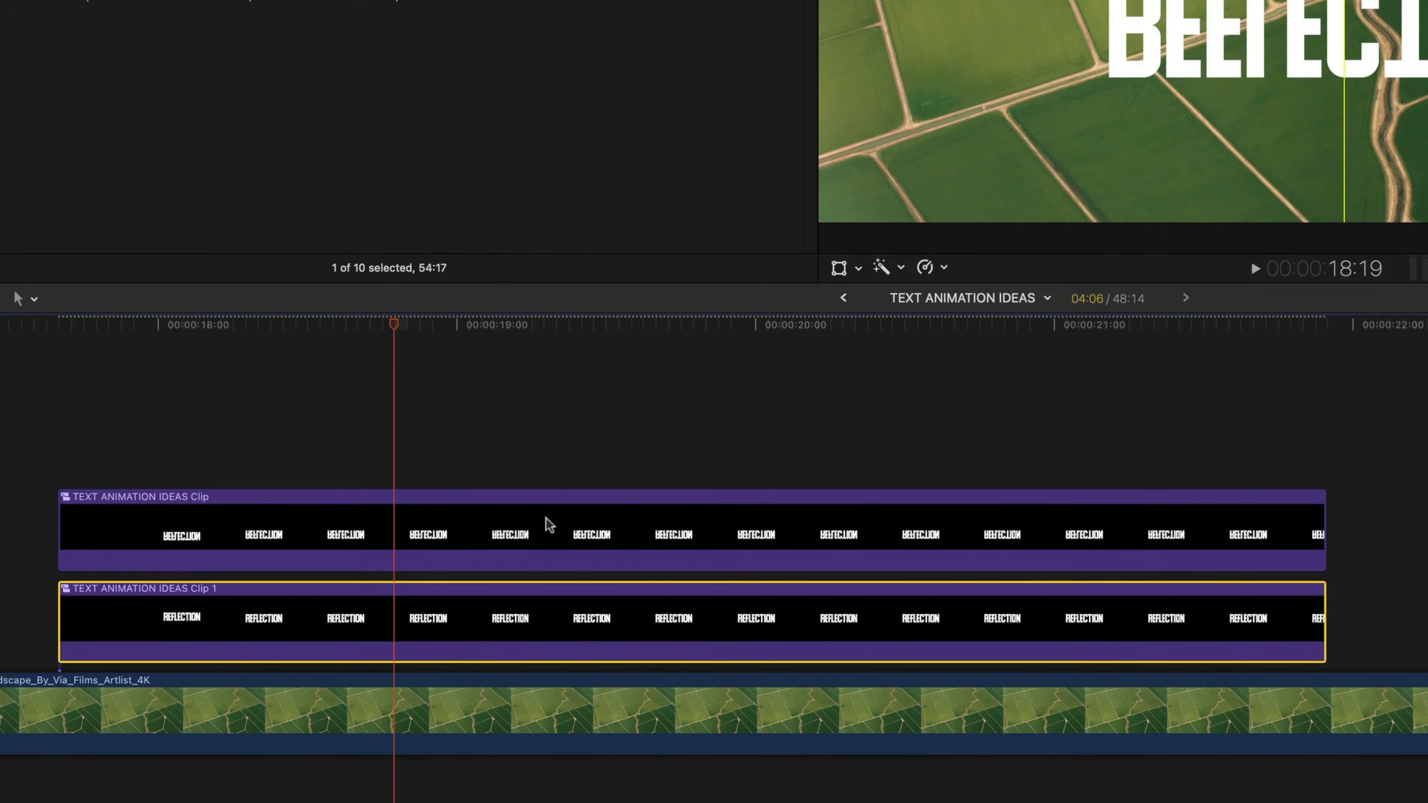
- Apply a Graduated Mask to the upper flipped compound clip, move its Target Y to -0.5, and preview the fading reflection
click(548, 531)
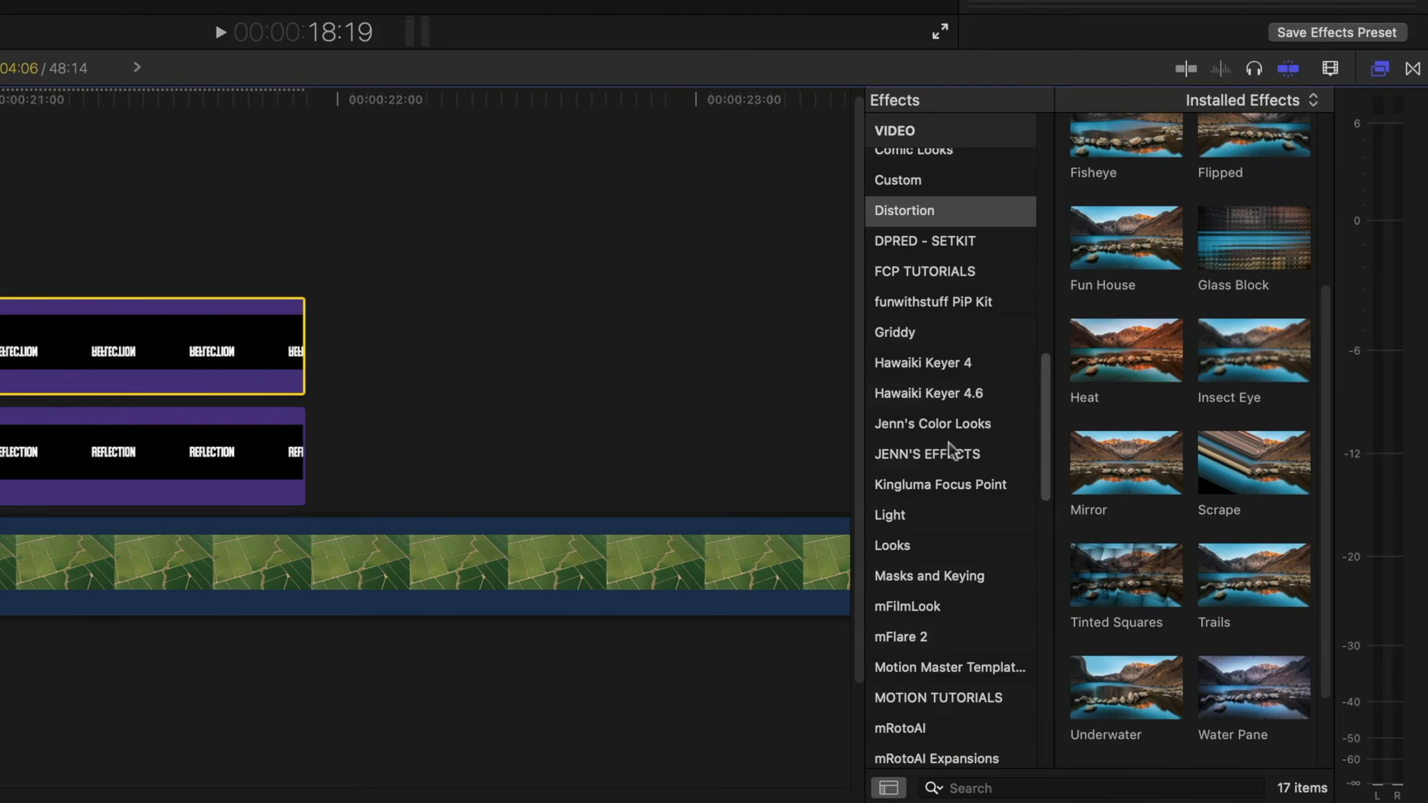
scroll(955, 439, down, 4)
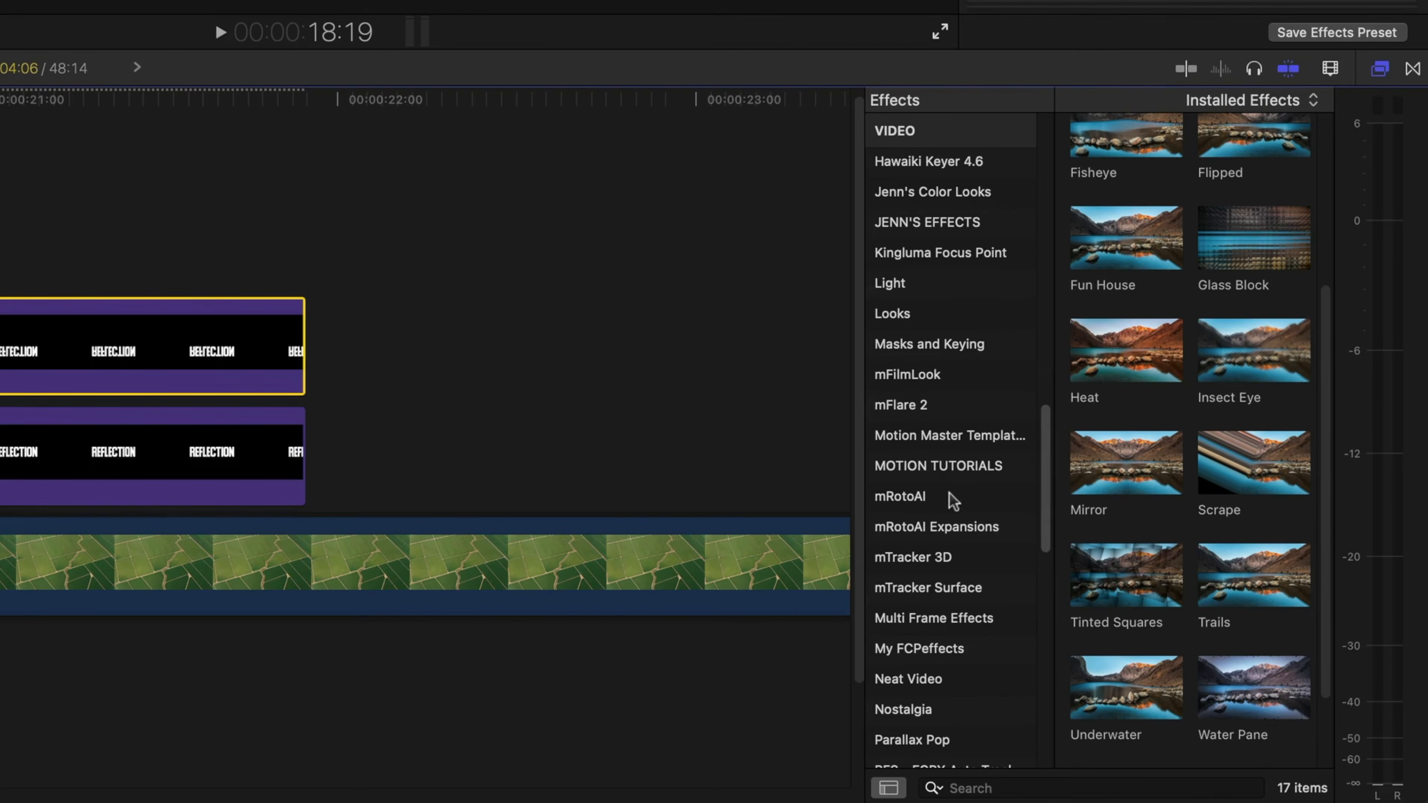
click(953, 353)
drag(1144, 270, 73, 354)
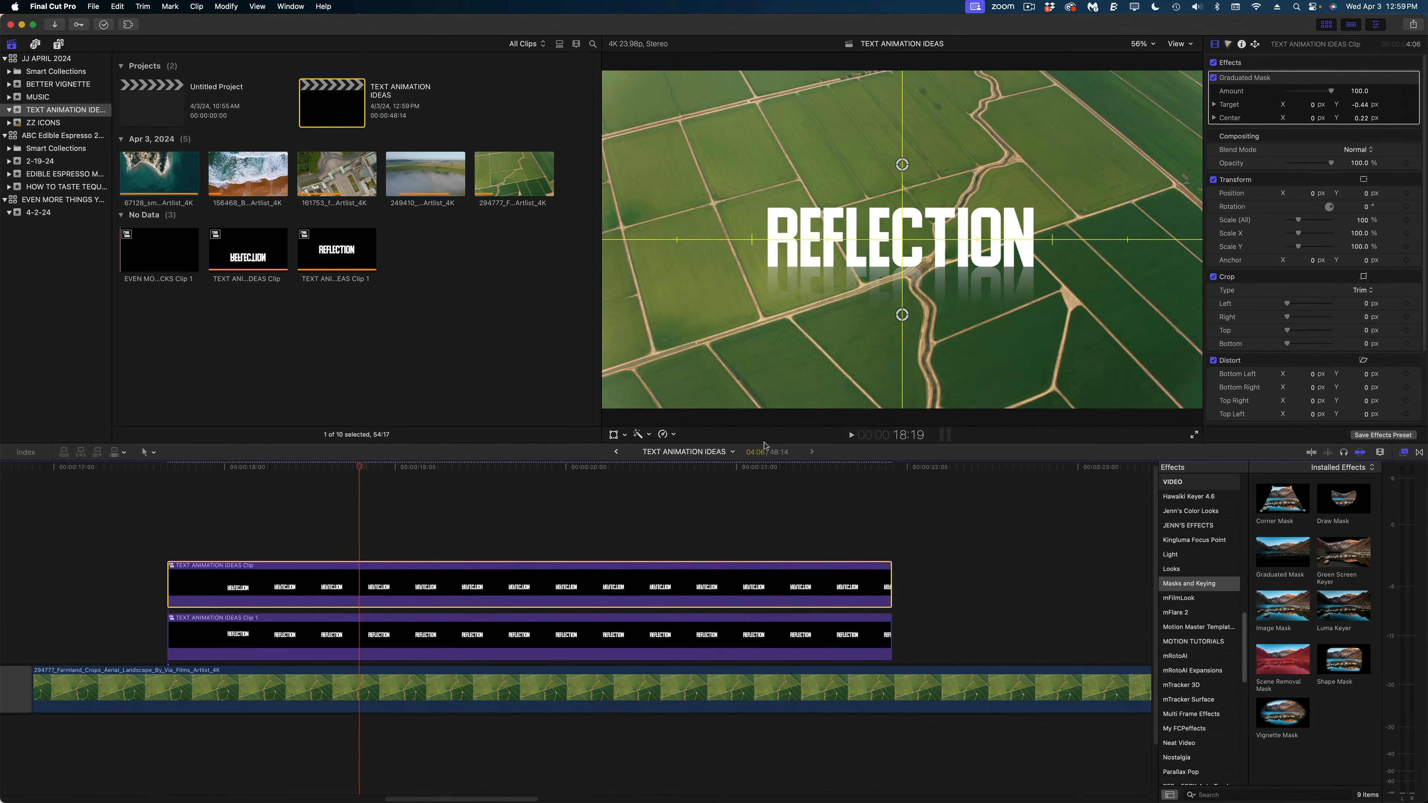
drag(904, 316, 902, 334)
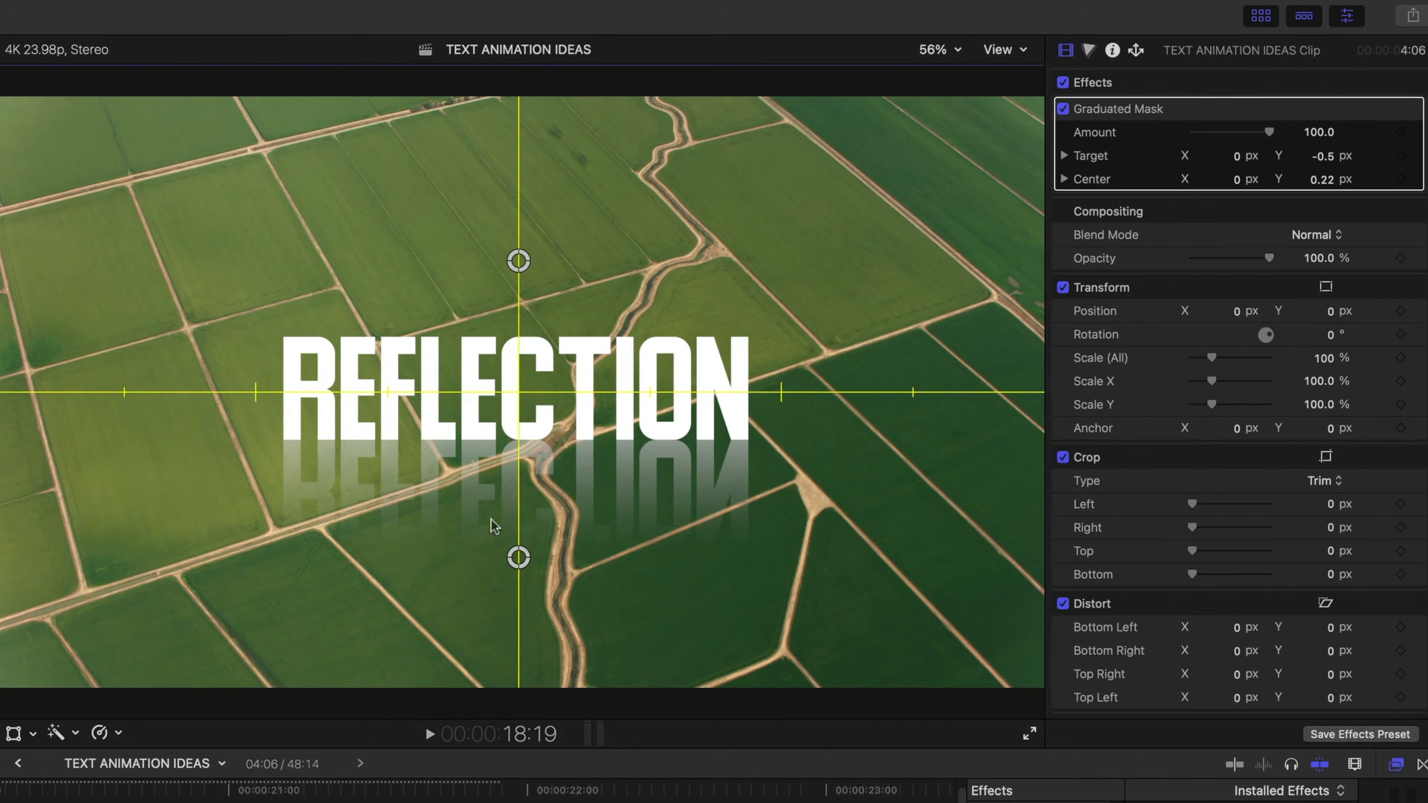
key(space)
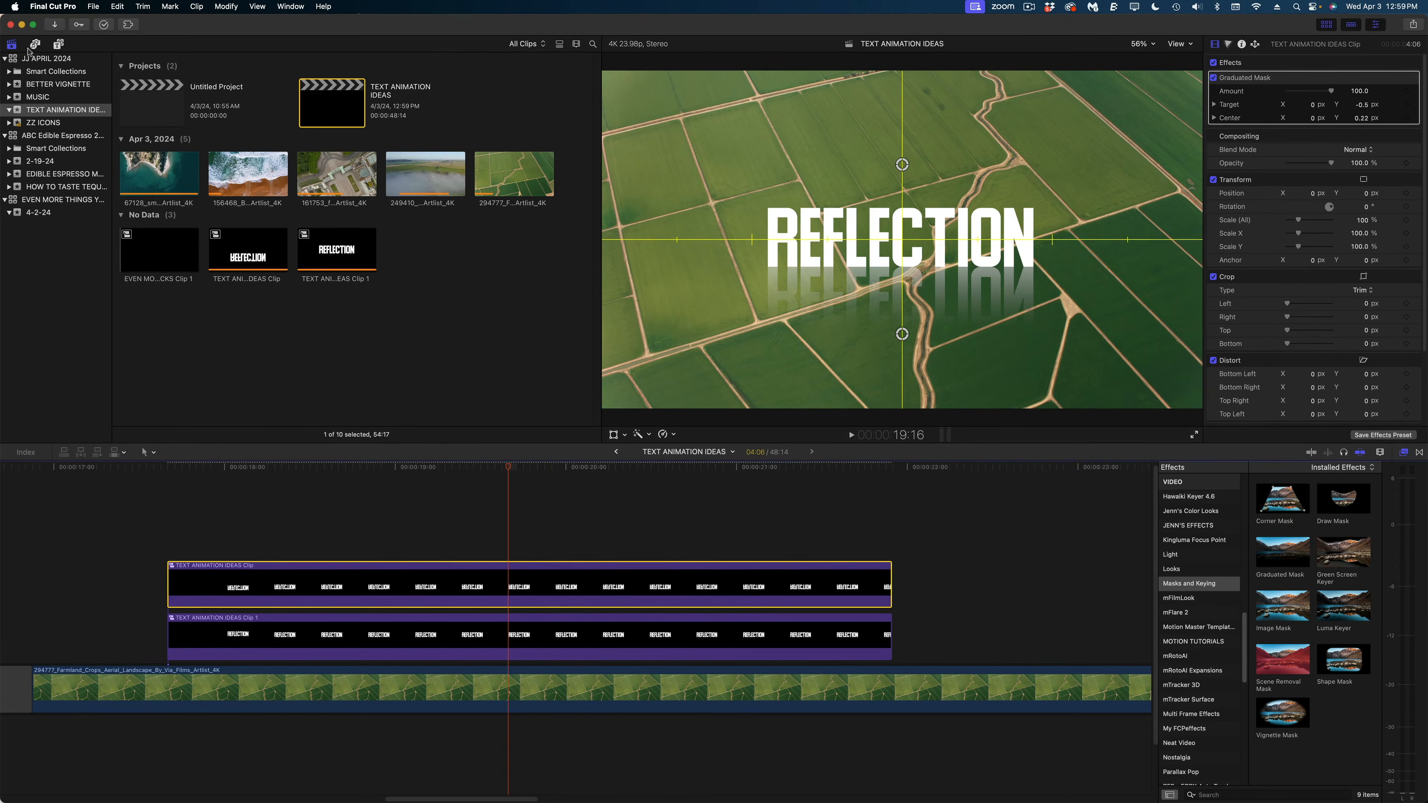
- Place a Gradient generator from the Textures category between the farmland footage and the two REFLECTION compound clips, starting where they start
click(58, 43)
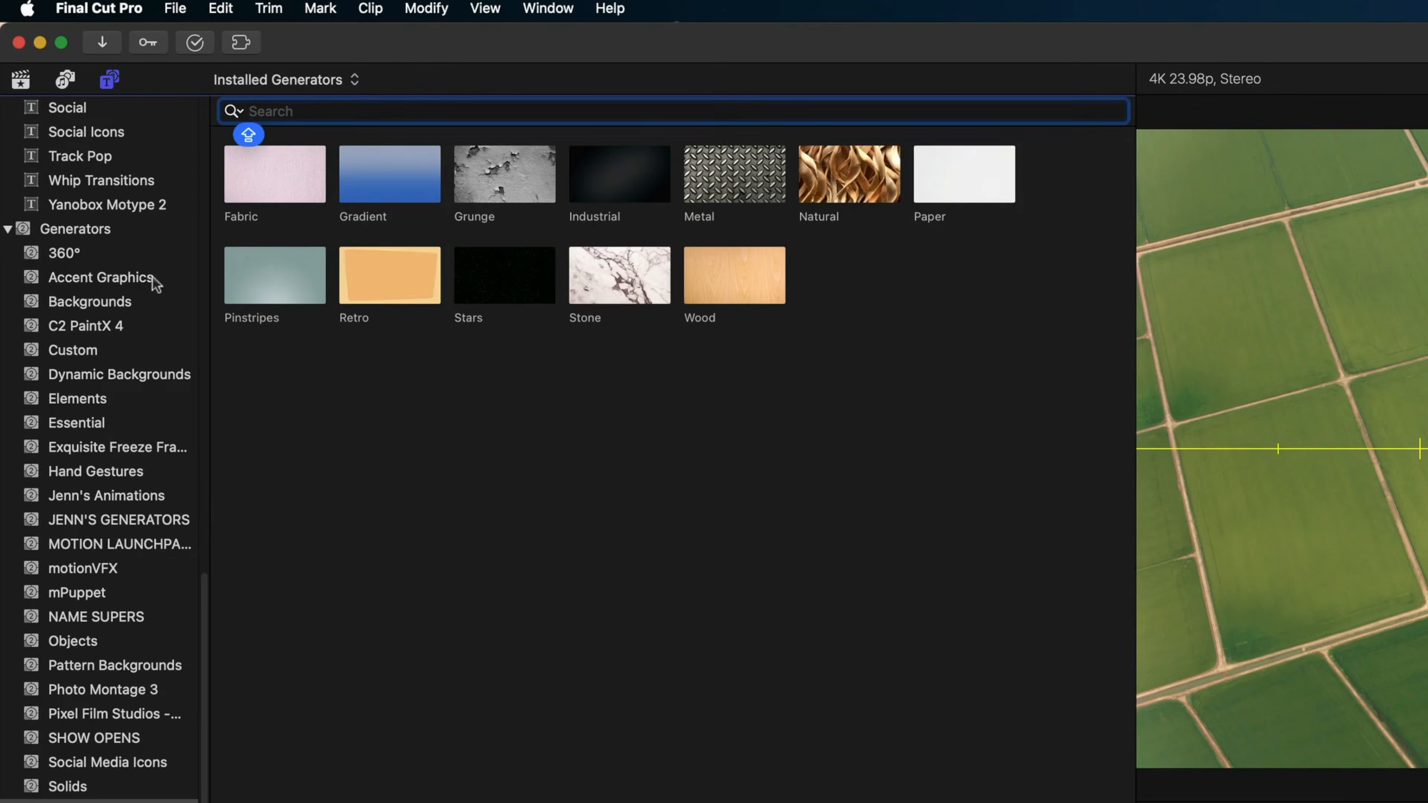
drag(388, 200, 371, 802)
drag(197, 436, 172, 654)
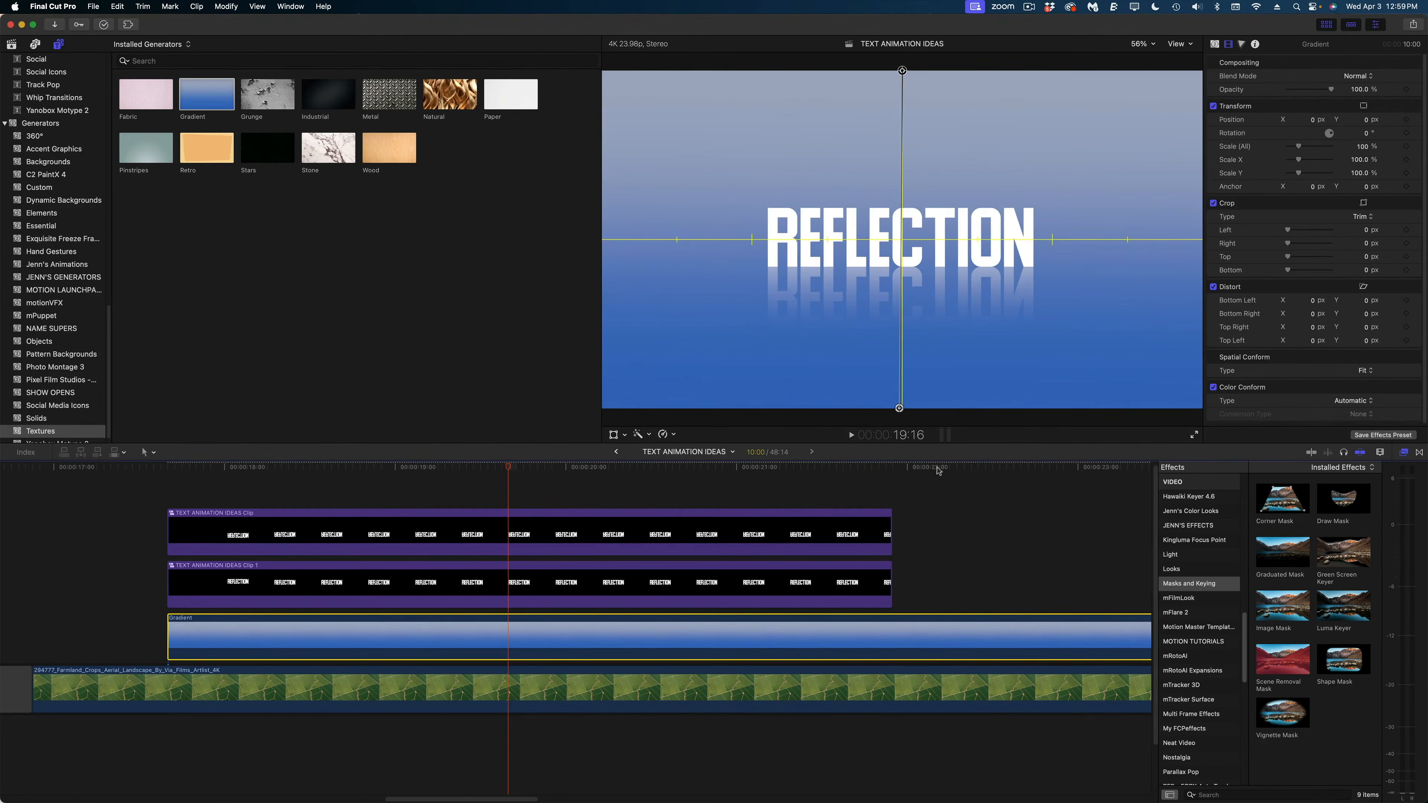
- Trim the Gradient to end with the REFLECTION clips and color it from white in Color 1 to black in Color 2
click(889, 473)
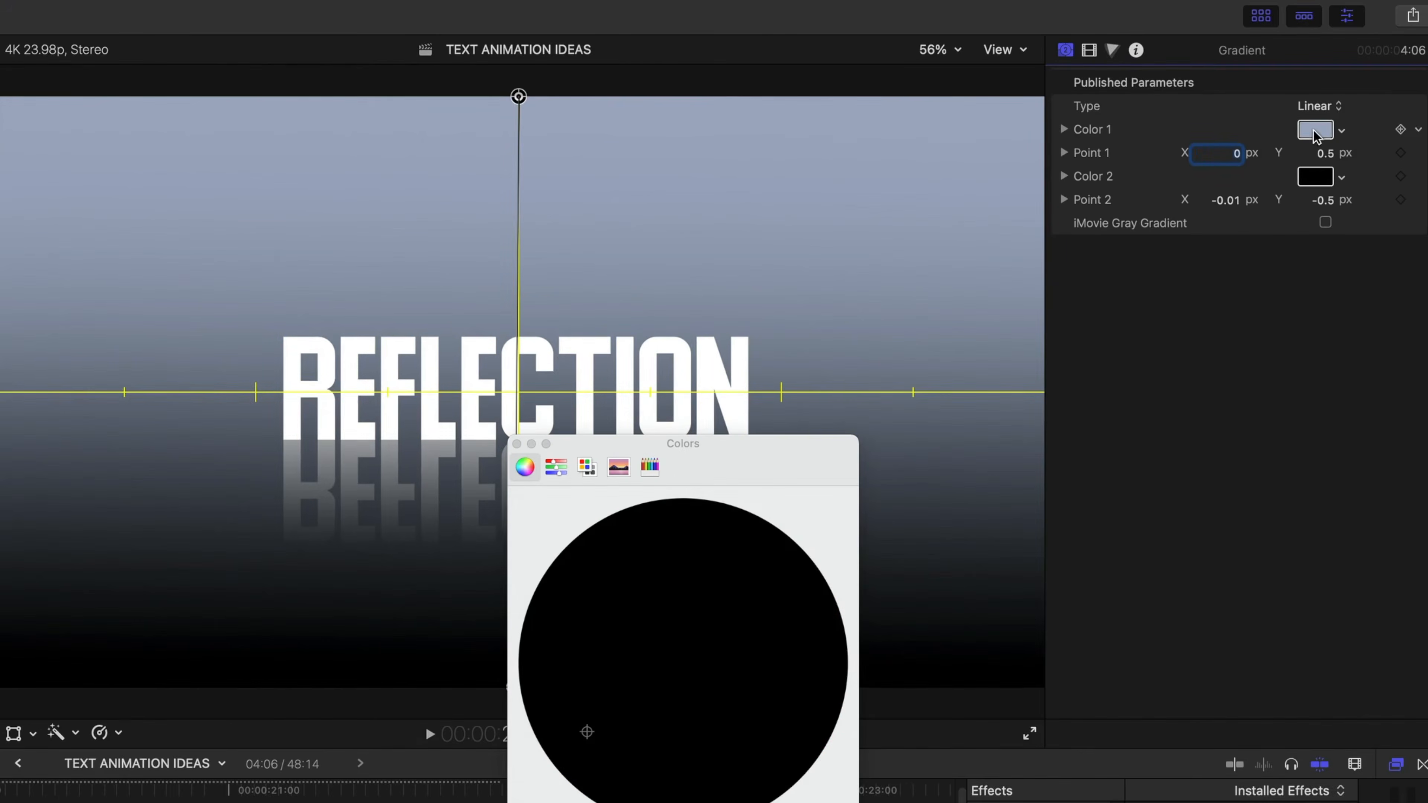
click(1314, 132)
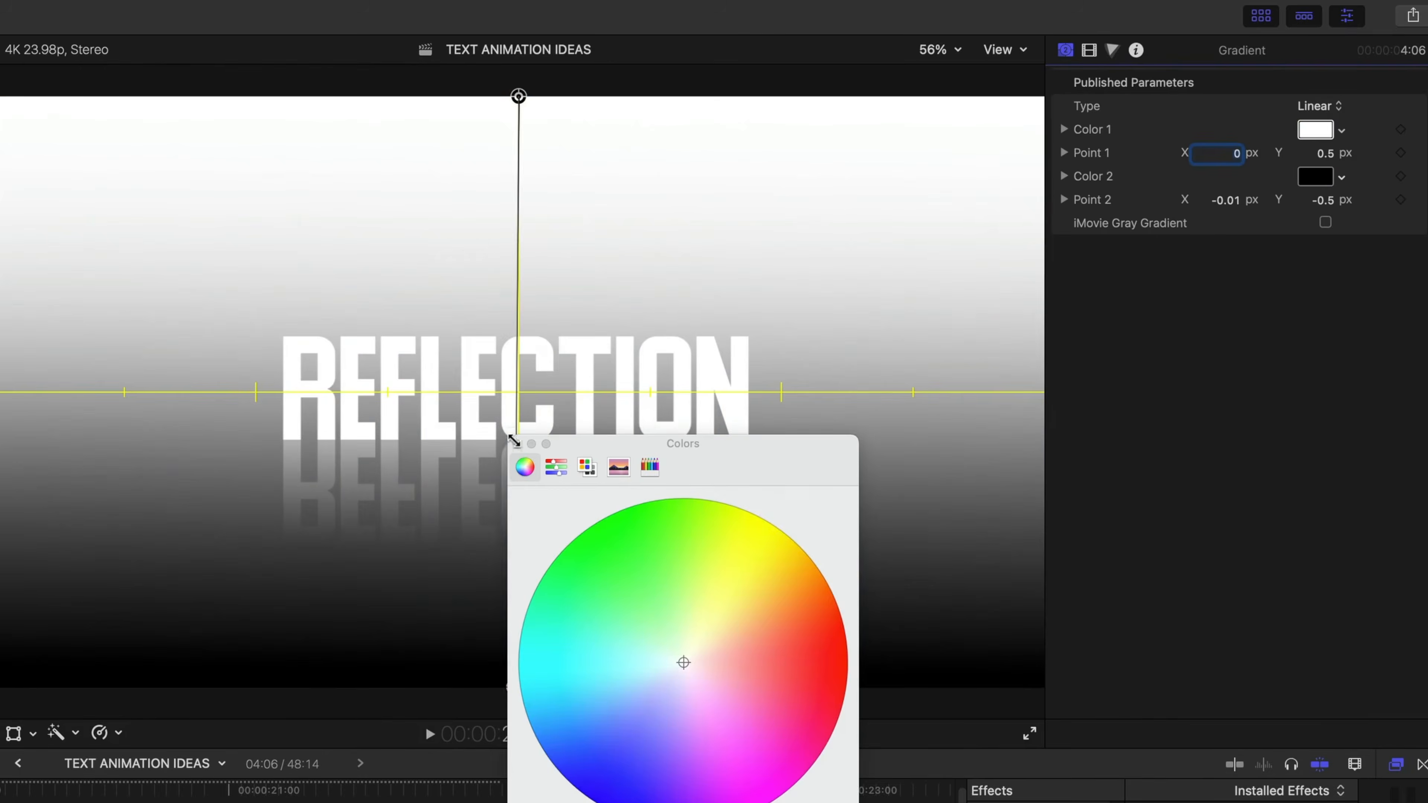
click(516, 443)
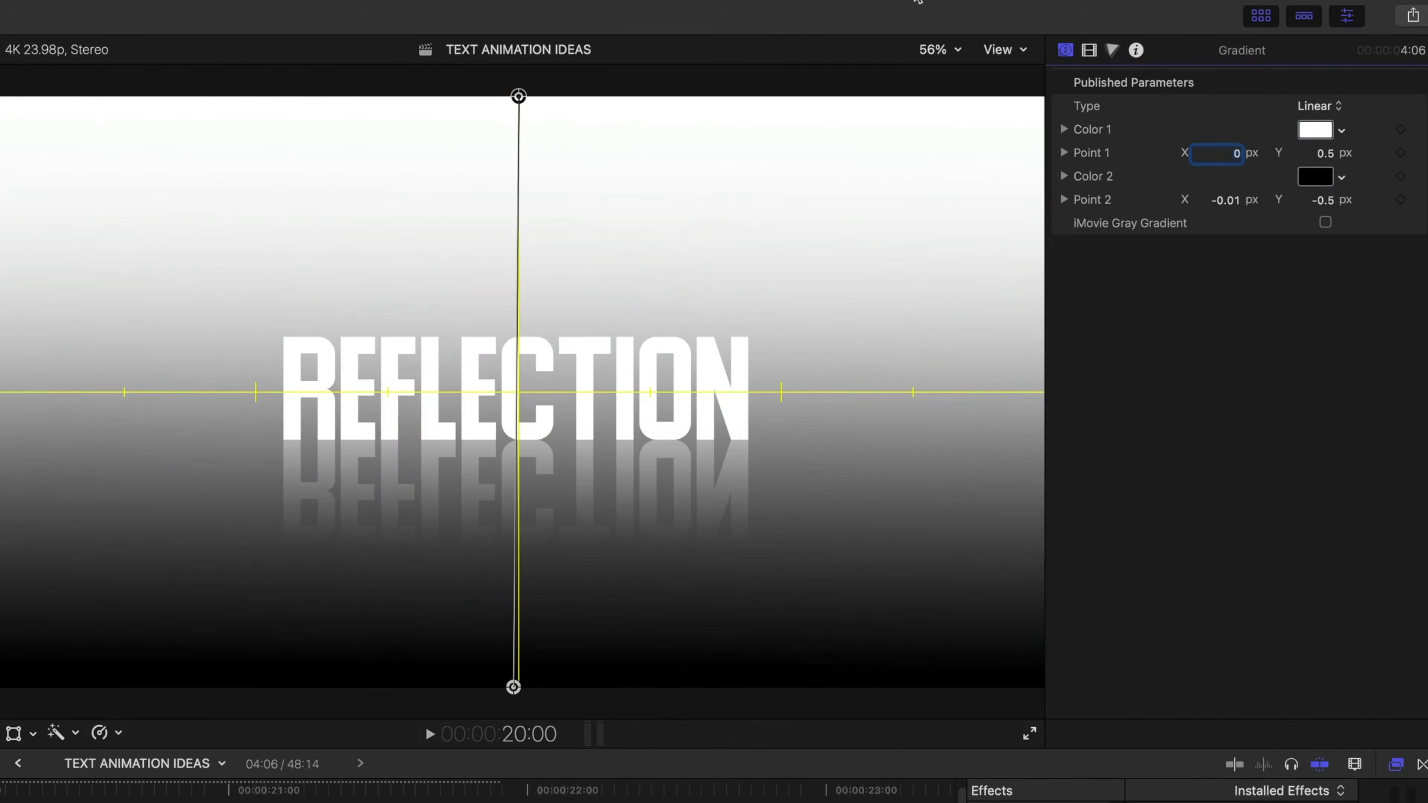
- Explore the blend modes for the Gradient and lower its opacity to let the farmland footage show through
click(1088, 49)
click(1316, 105)
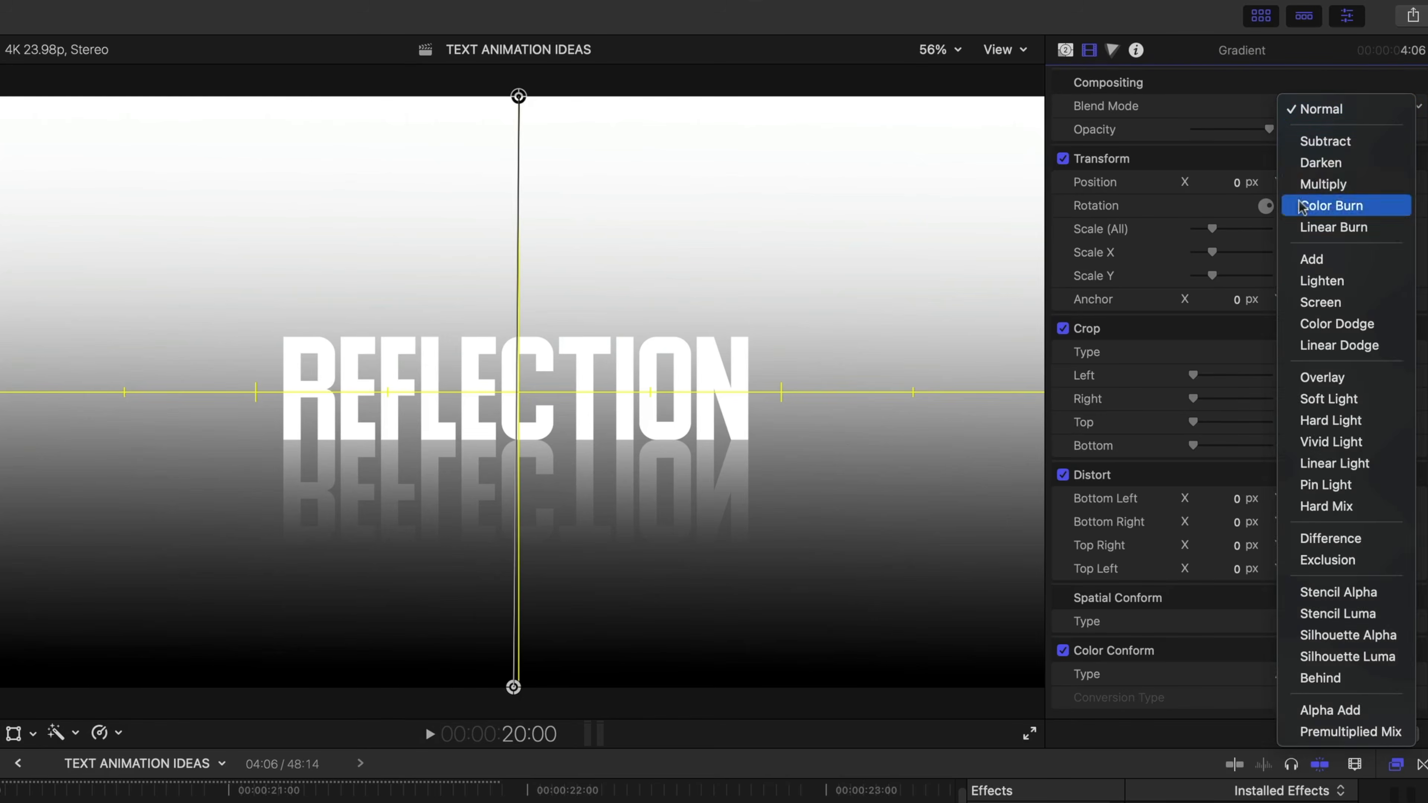
click(1090, 290)
drag(1268, 129, 1243, 135)
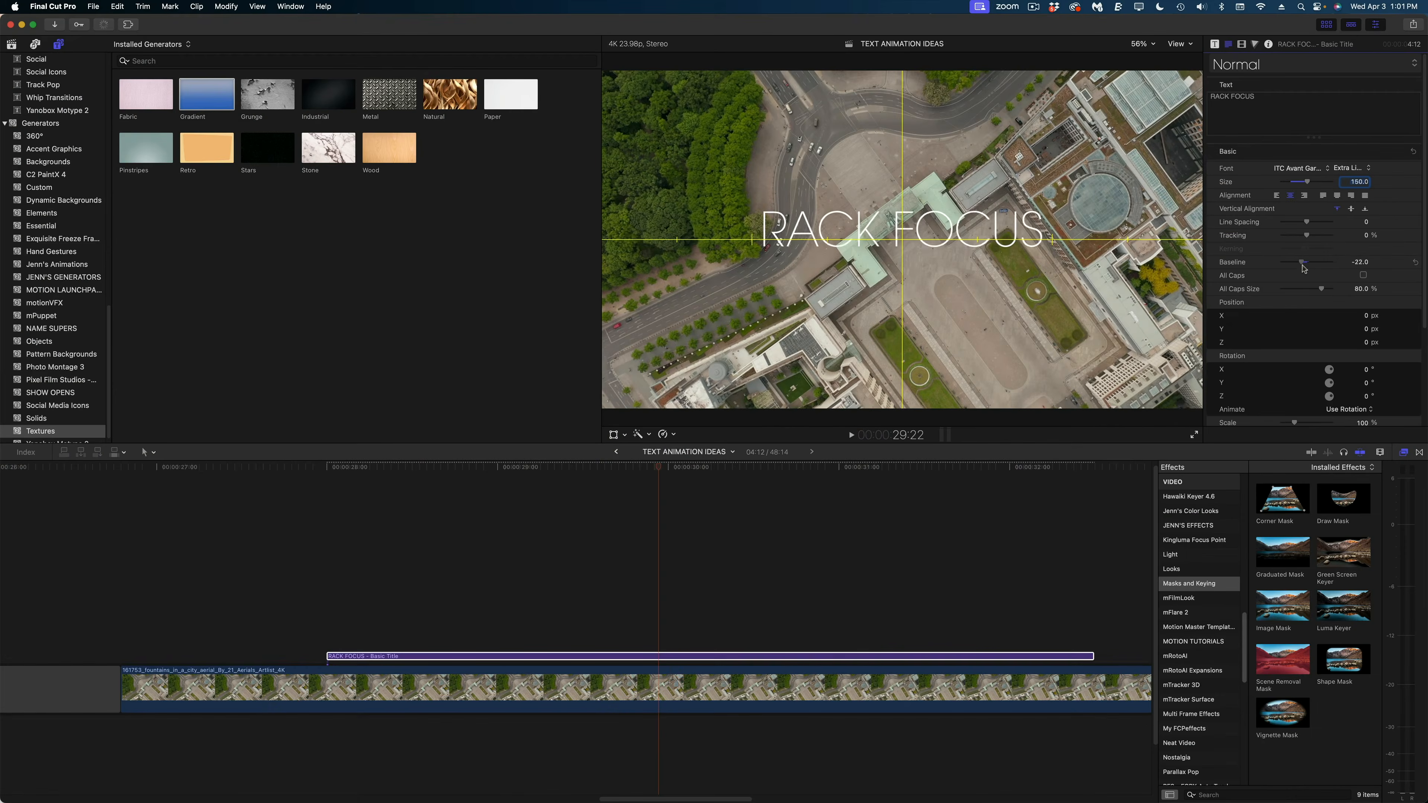
- Lower the RACK FOCUS title's Baseline to -53 and give its face a brightened pale green sampled from the building roof
drag(1303, 268, 1296, 272)
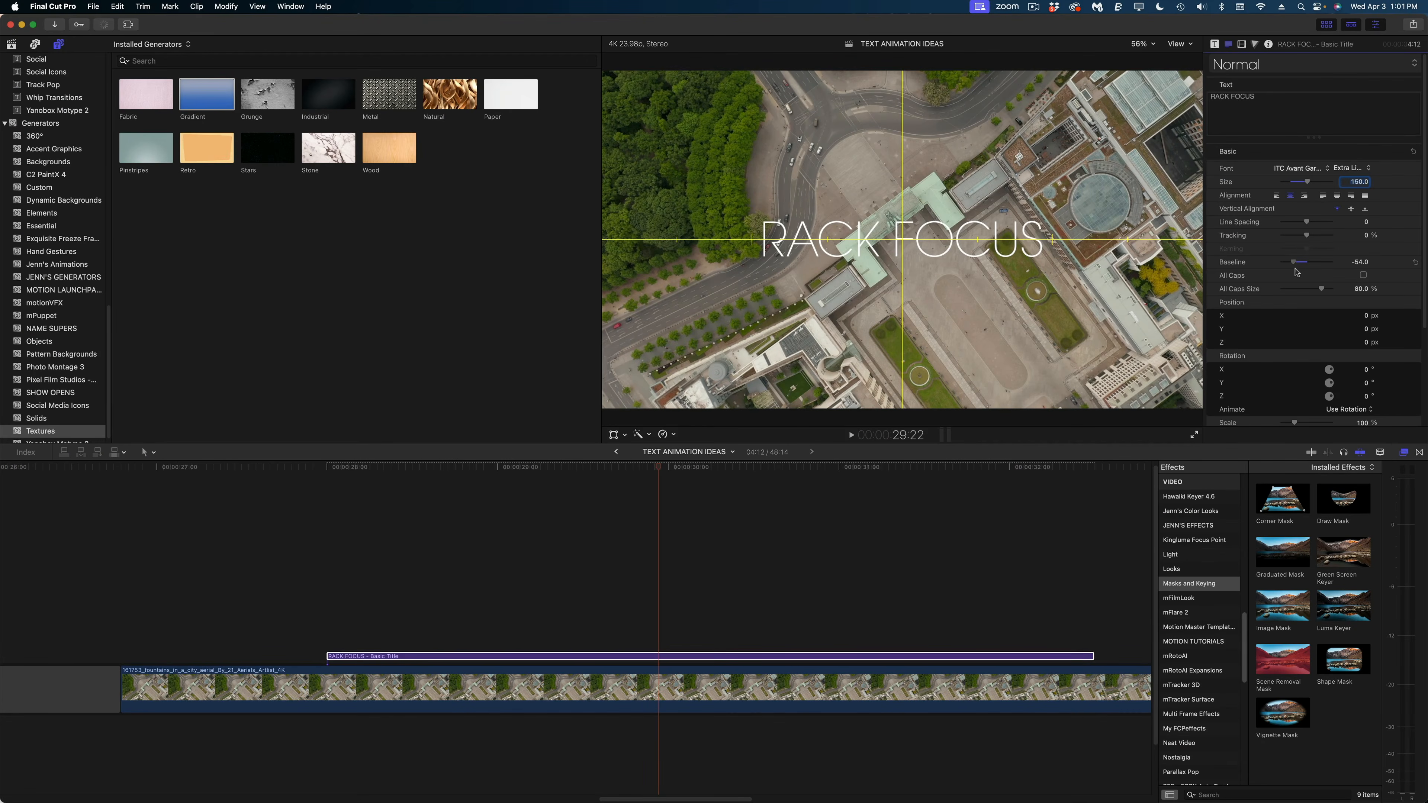
scroll(1296, 272, down, 5)
click(1401, 369)
click(1352, 399)
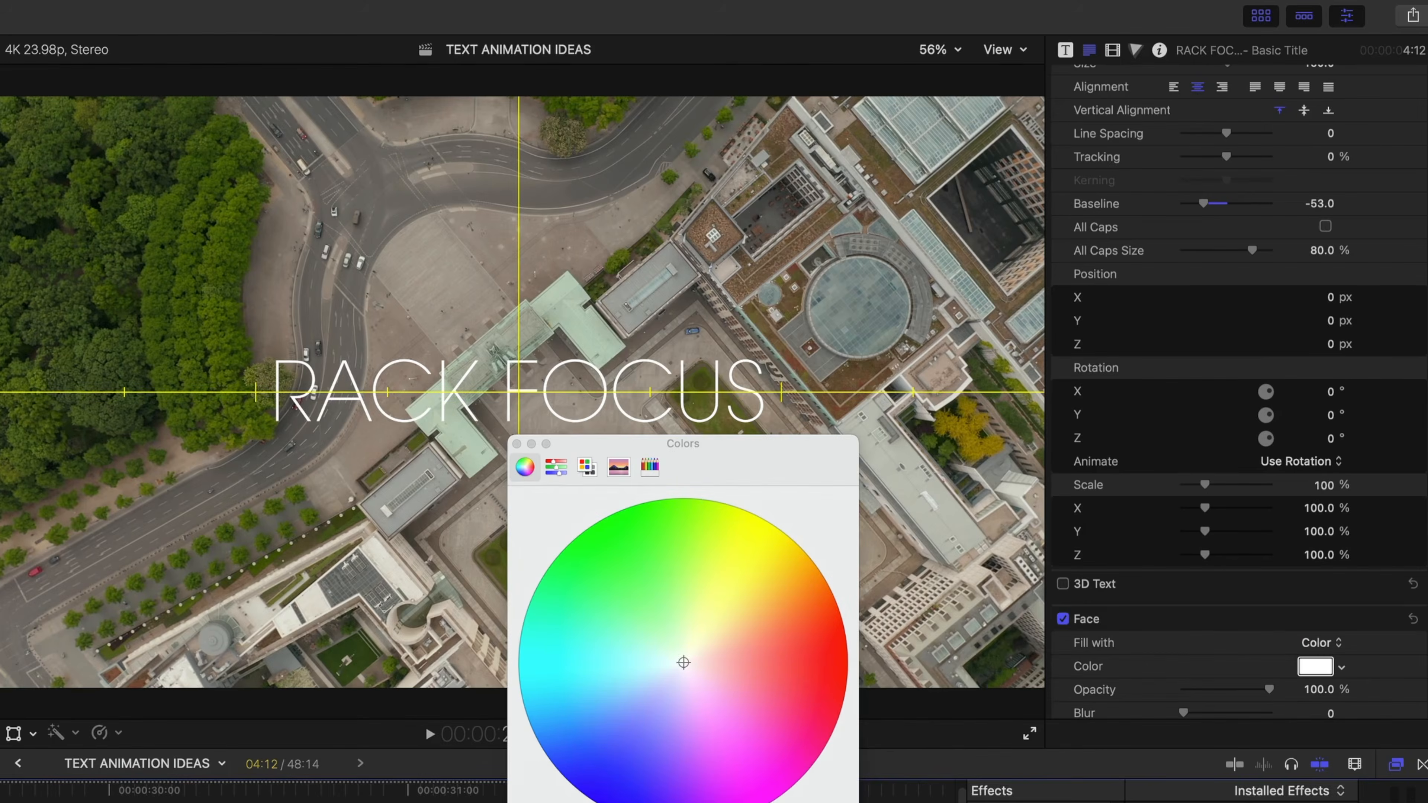
click(453, 437)
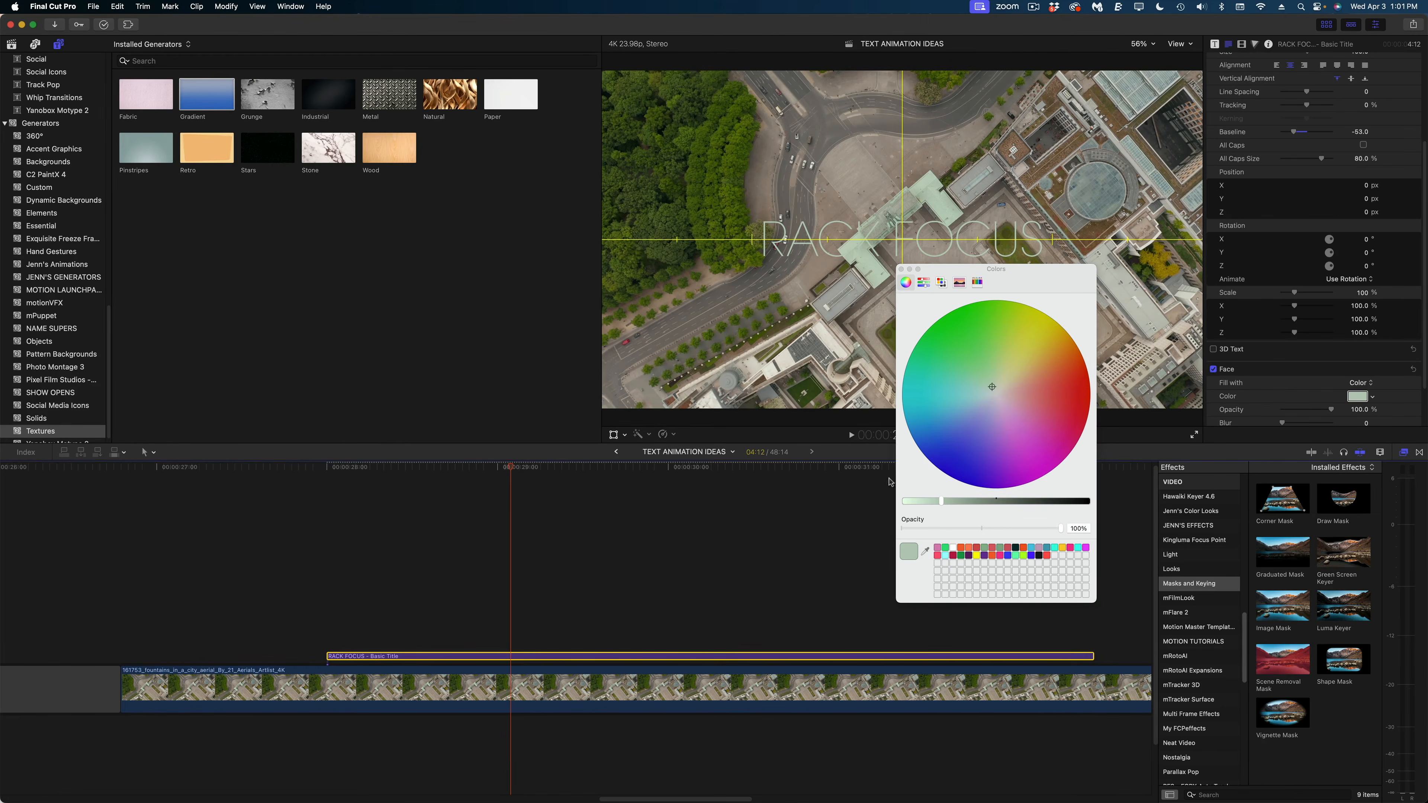
drag(936, 506, 900, 508)
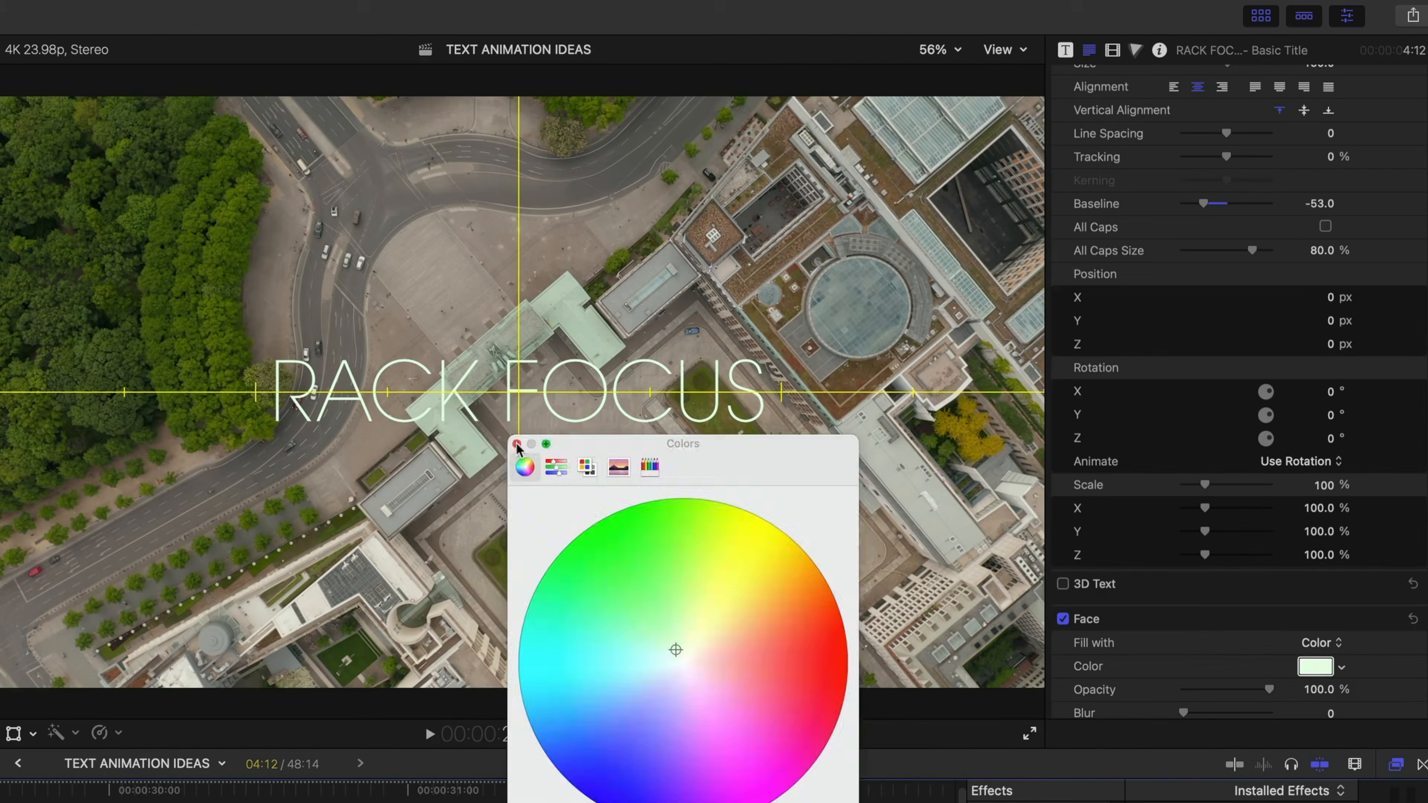
click(901, 270)
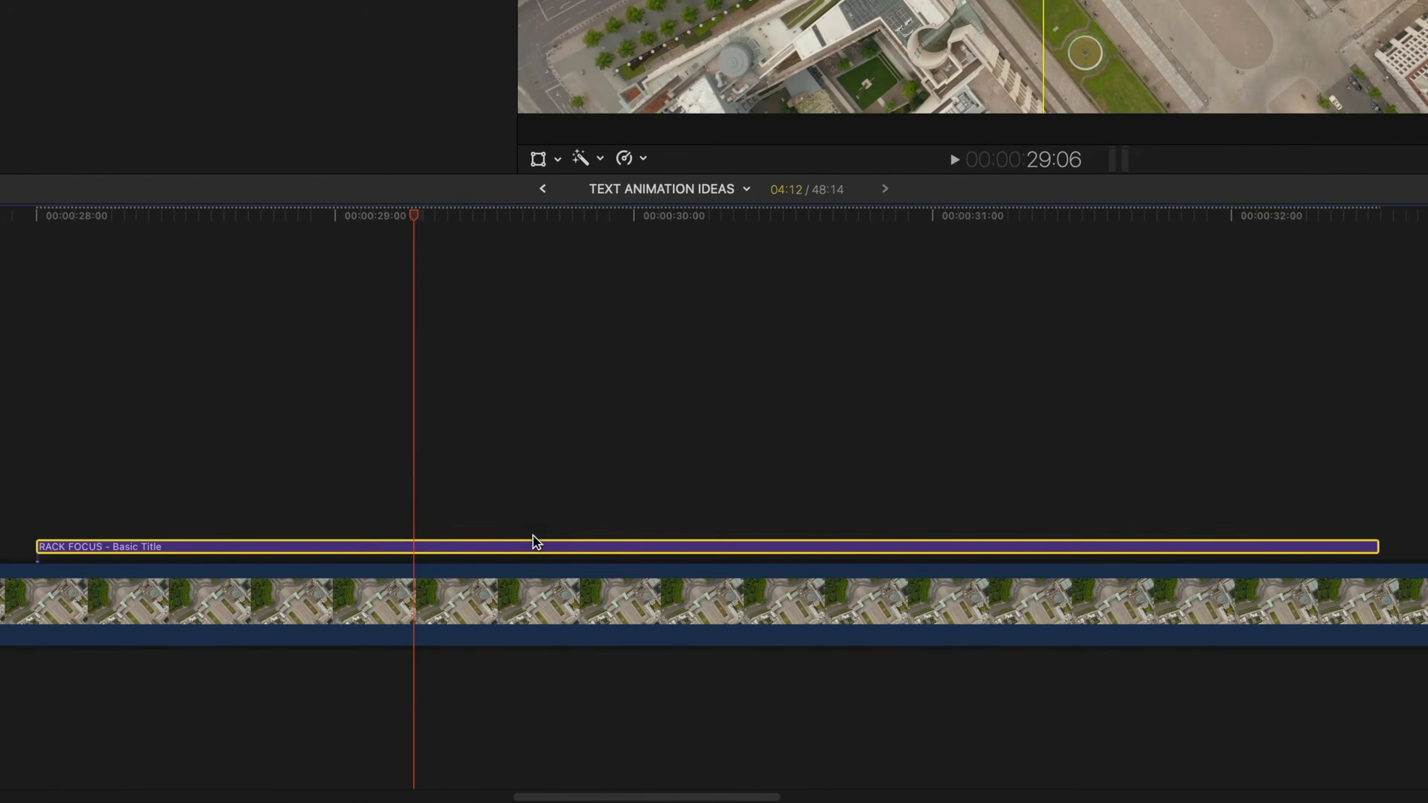
- Add the default transition to both ends of the RACK FOCUS title and apply the Gaussian blur effect to it
key(super+t)
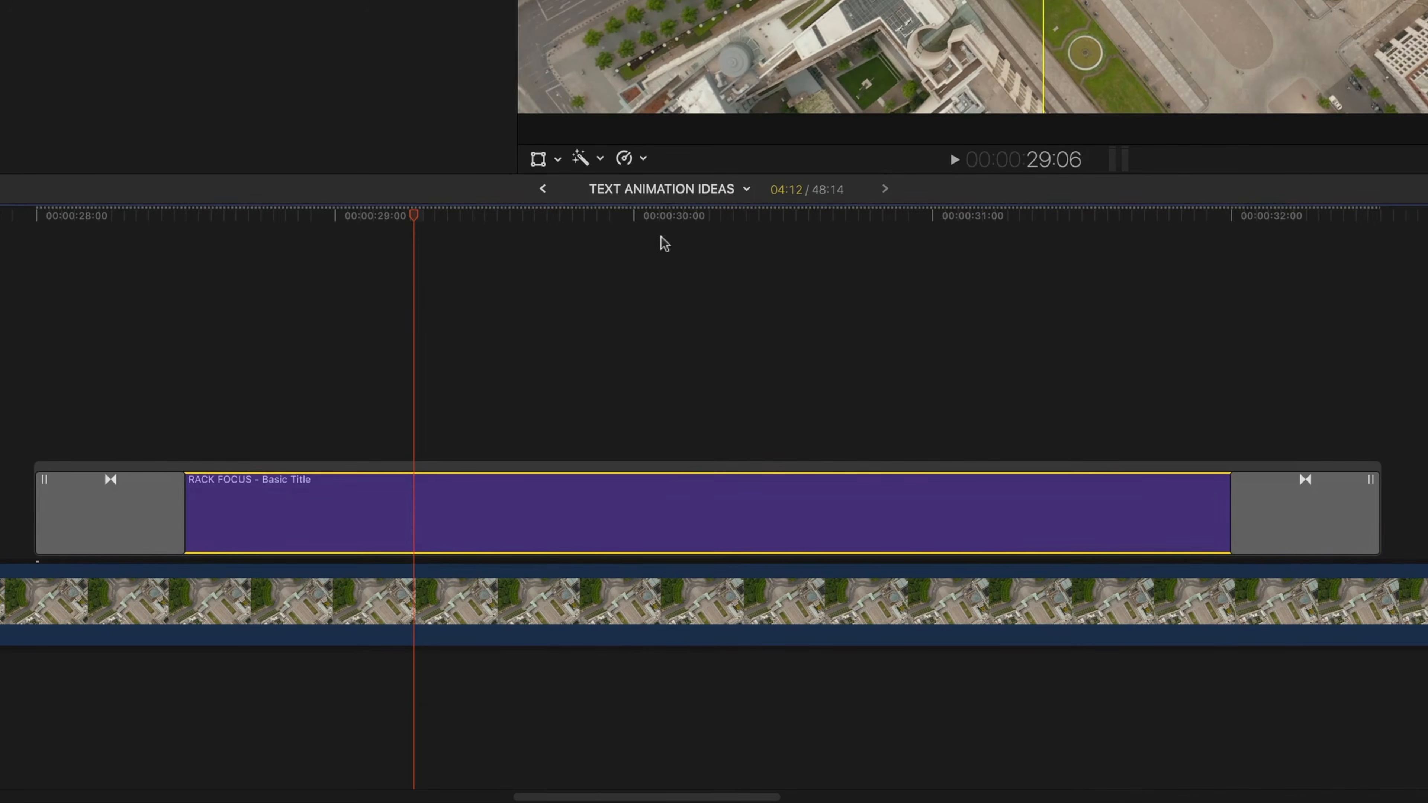
drag(669, 229, 292, 272)
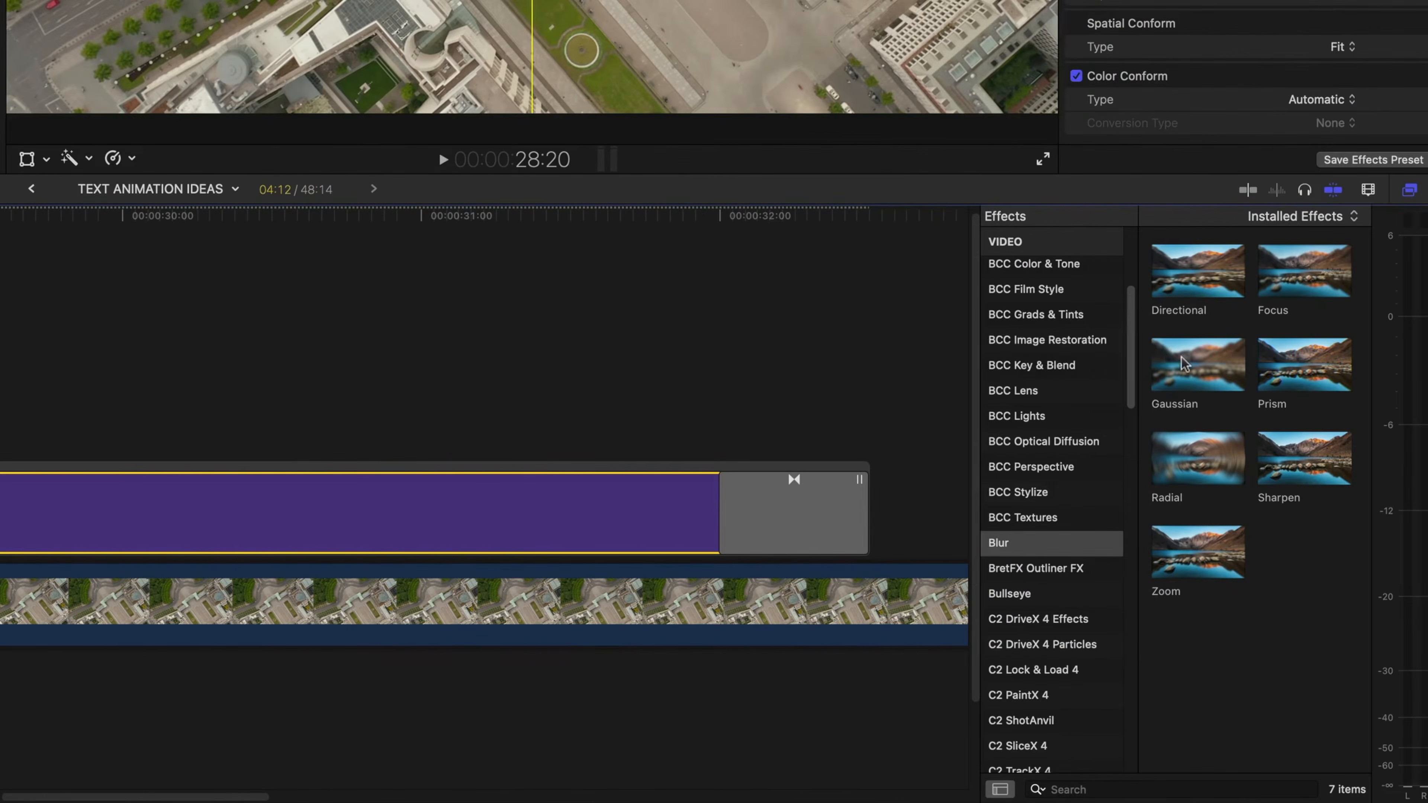
drag(1182, 364, 375, 504)
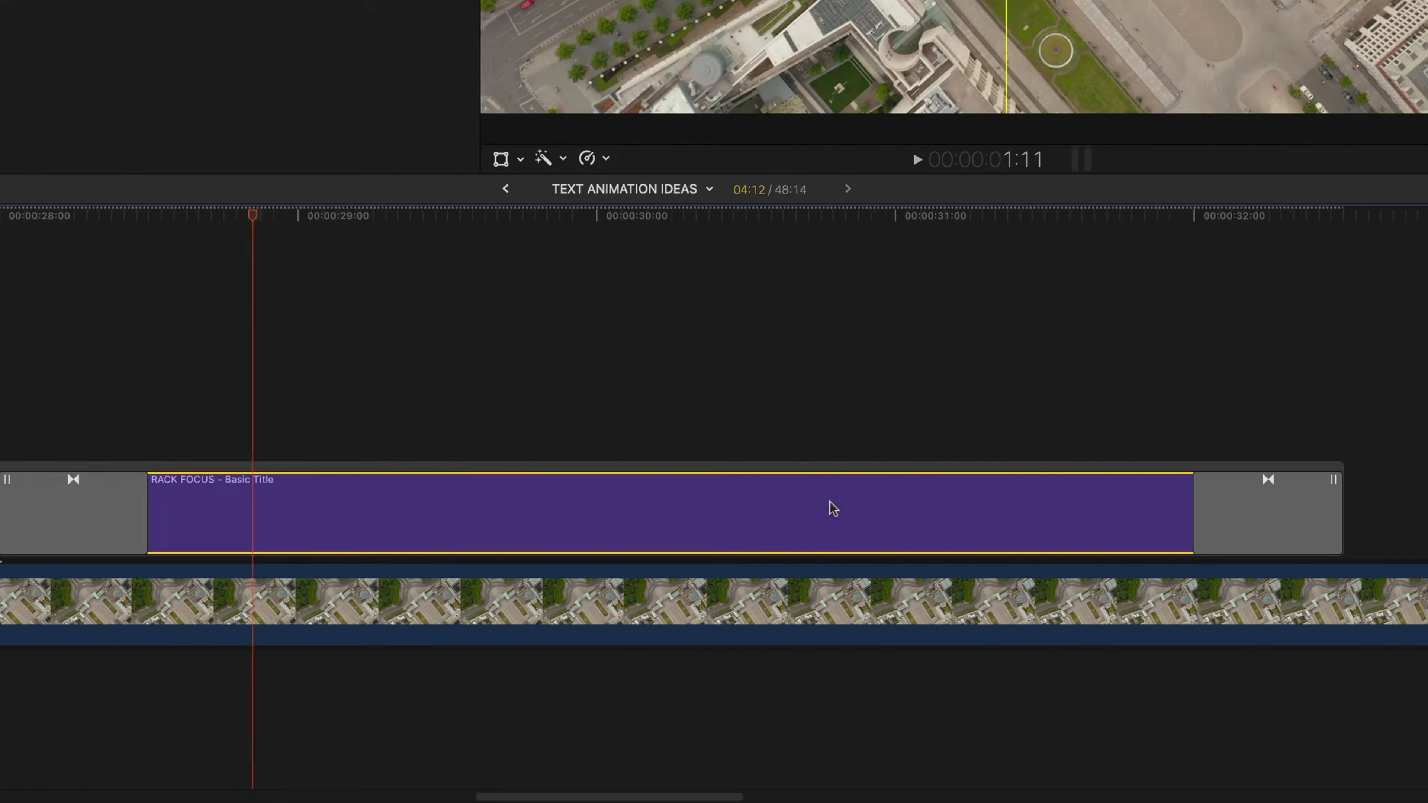
- Show the RACK FOCUS title's video animation and set a Gaussian Amount keyframe of 50 at 28:20
key(ctrl+v)
drag(294, 232, 300, 233)
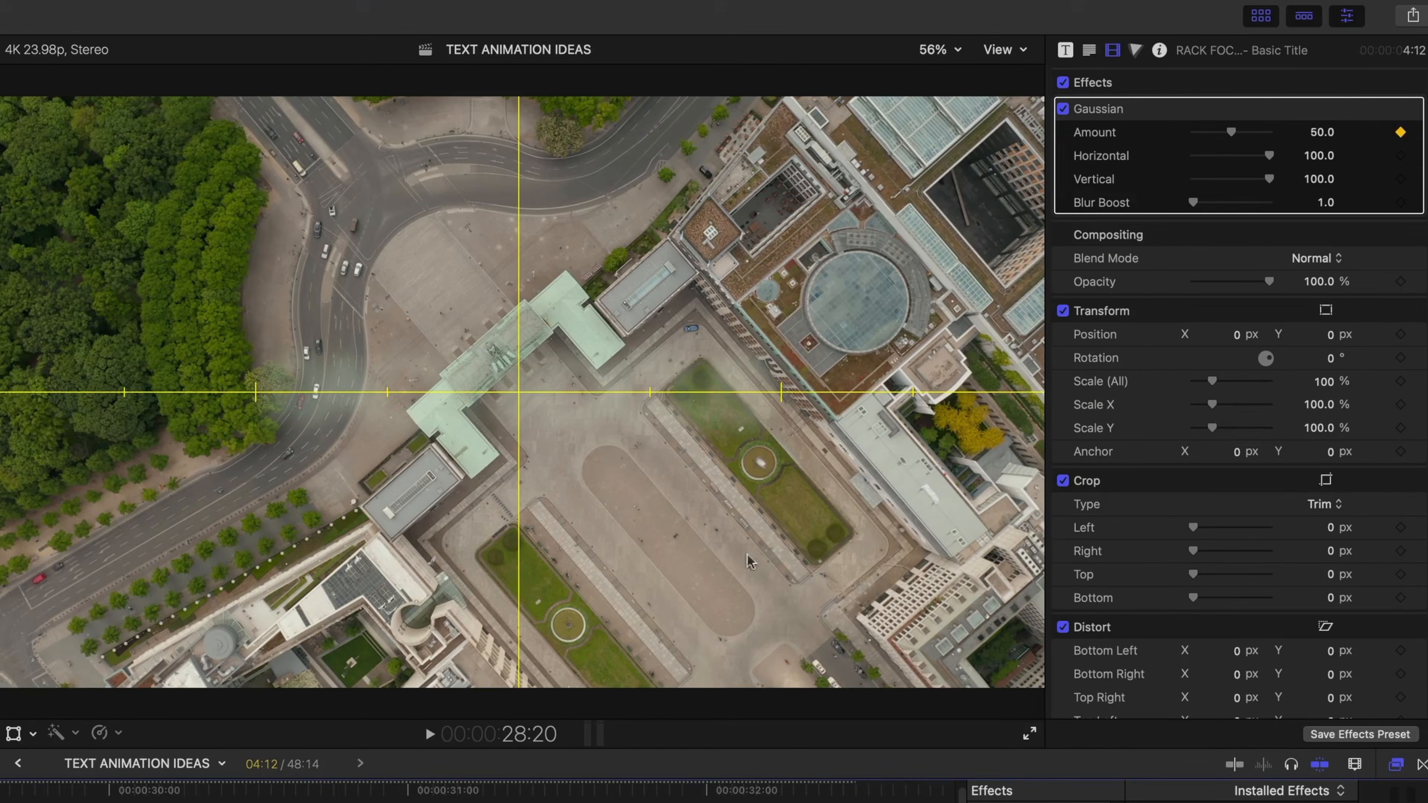
- Cut the city footage at 29:06, ten frames after the first blur keyframe, and add the default transition at the cut
key(shift+Right)
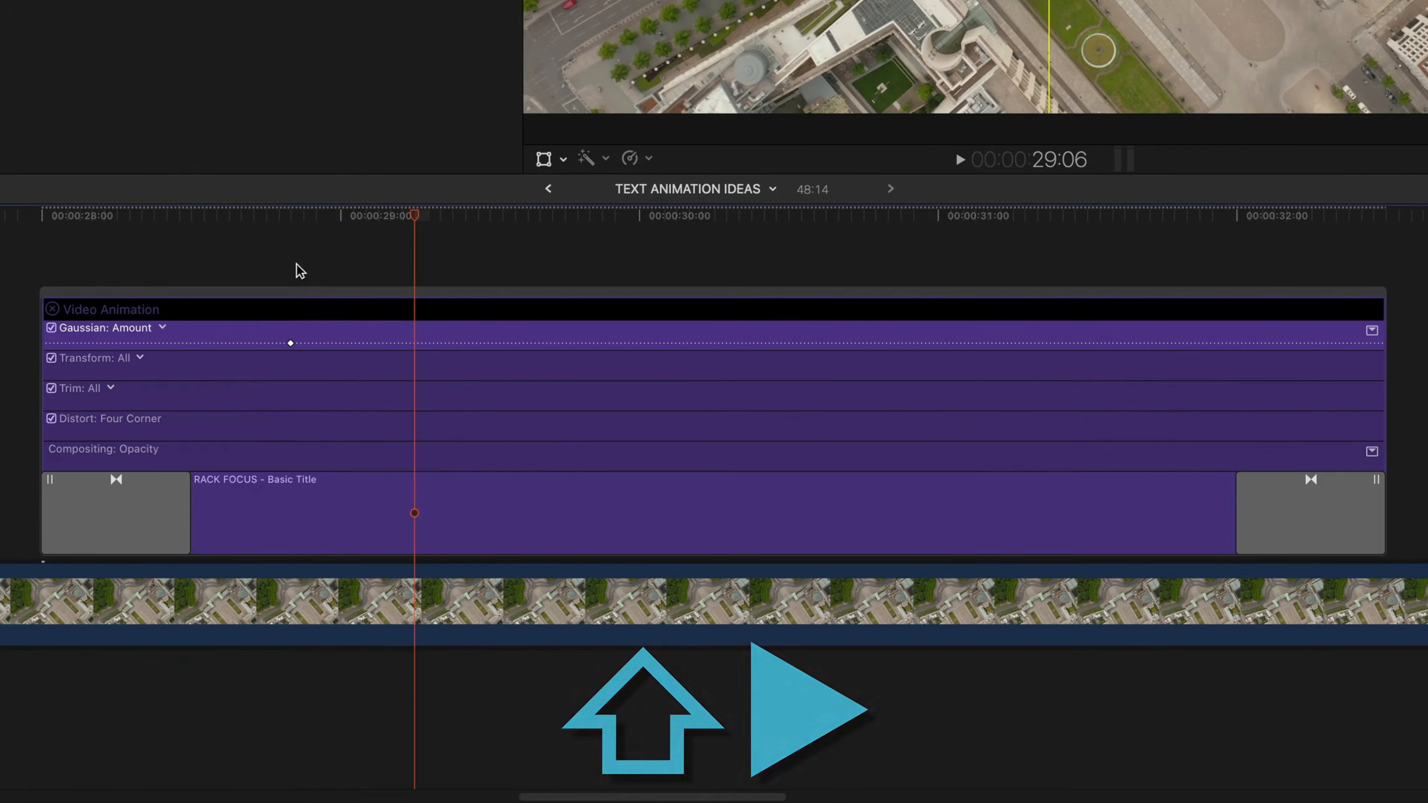
click(404, 595)
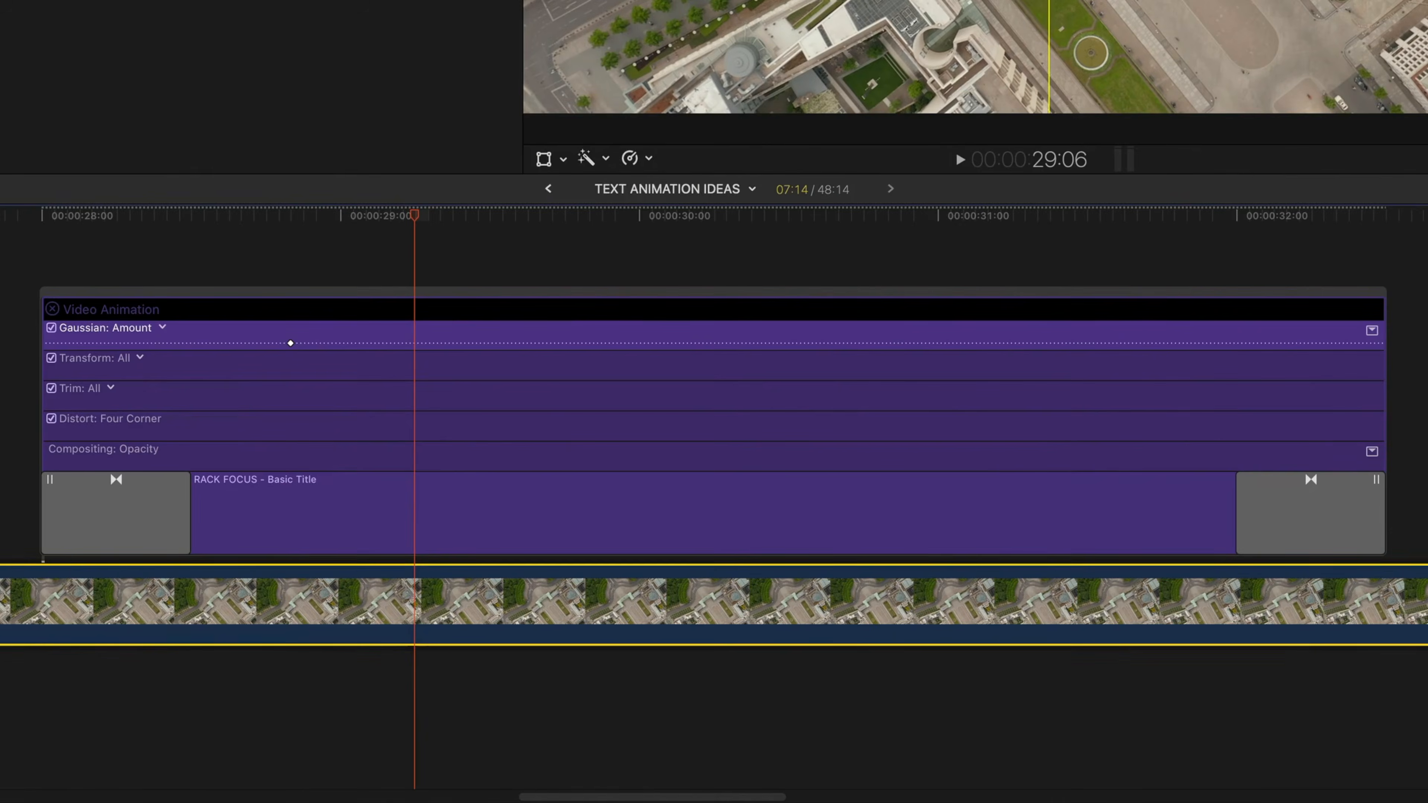
key(super+b)
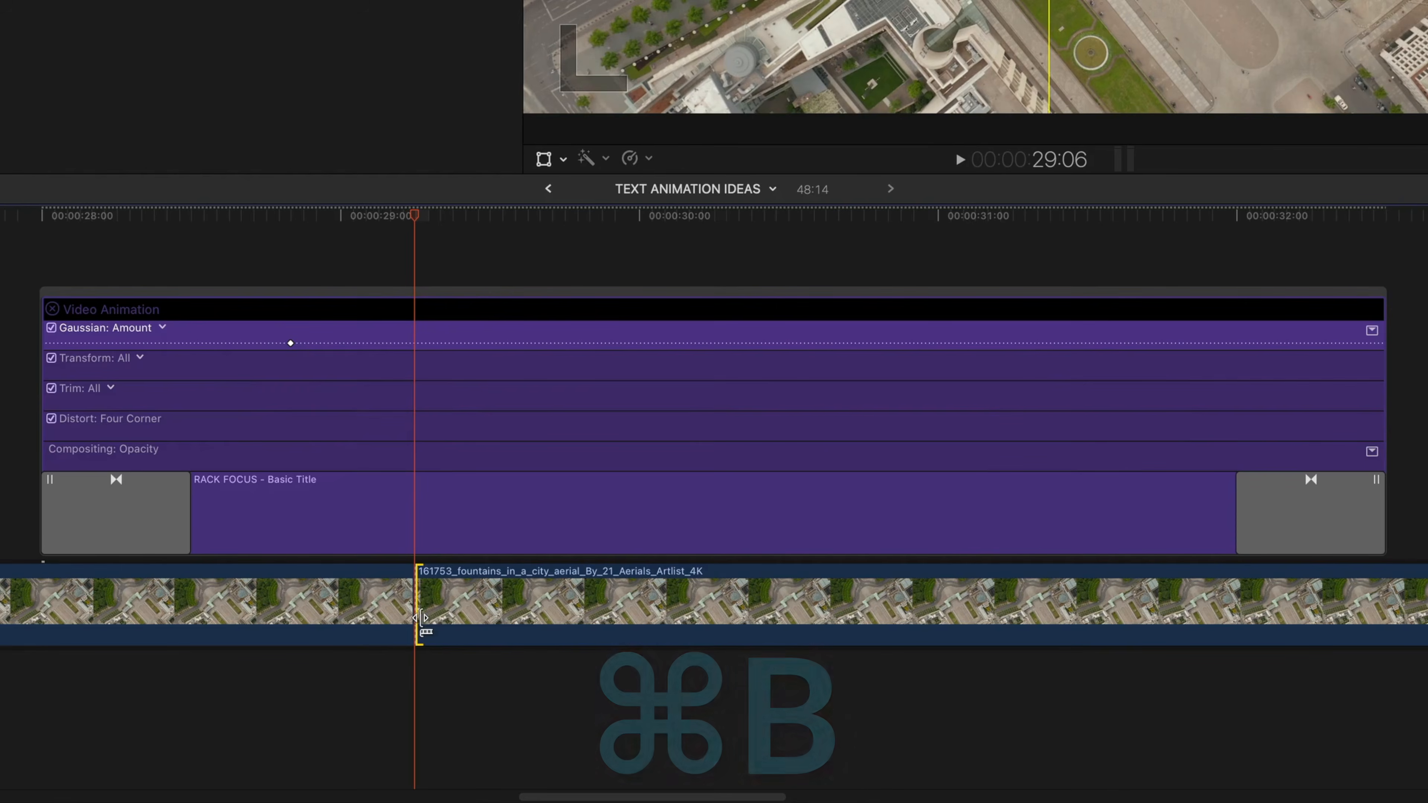
key(super+t)
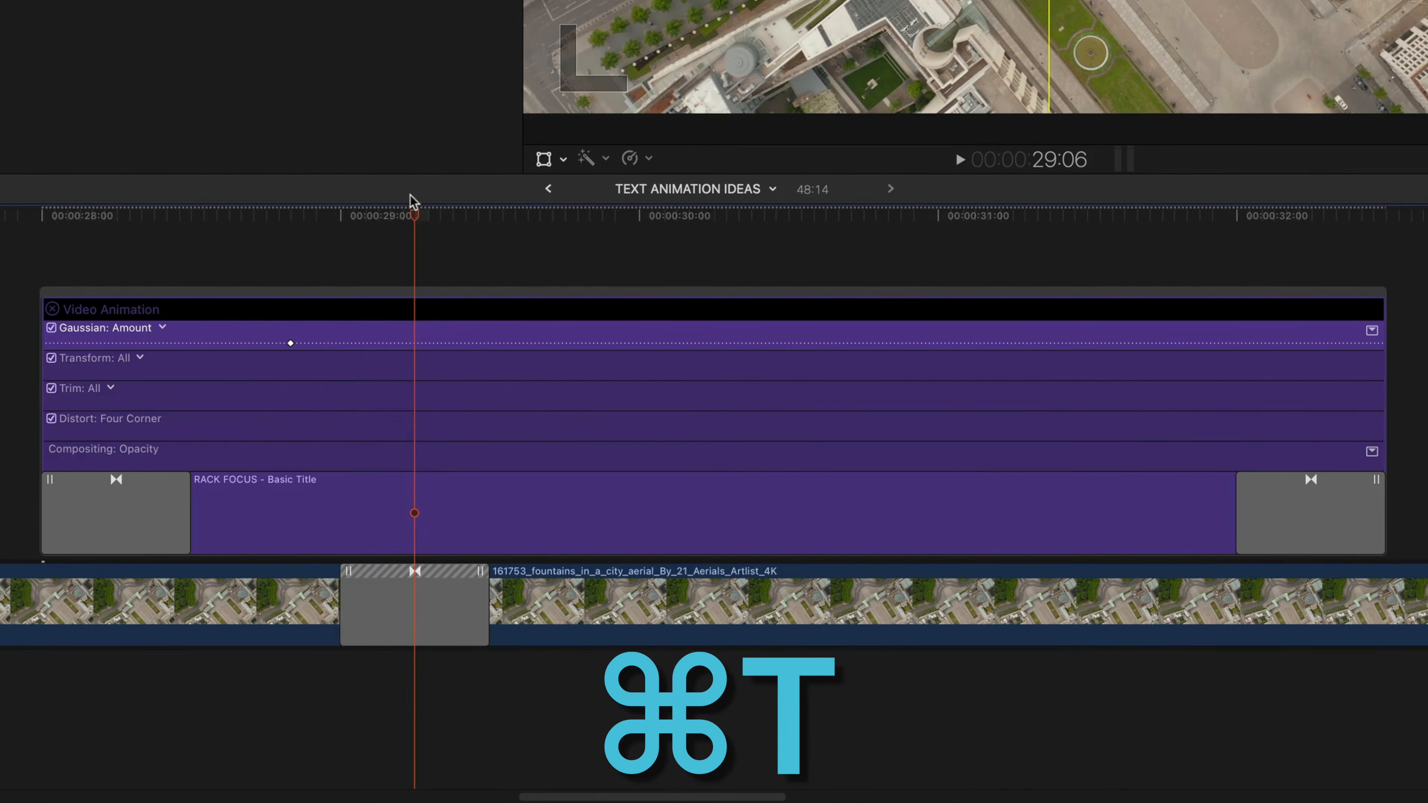
- Keyframe the title's Gaussian Amount to 0 at 29:13 and add another Amount keyframe at 31:05
drag(416, 218, 508, 220)
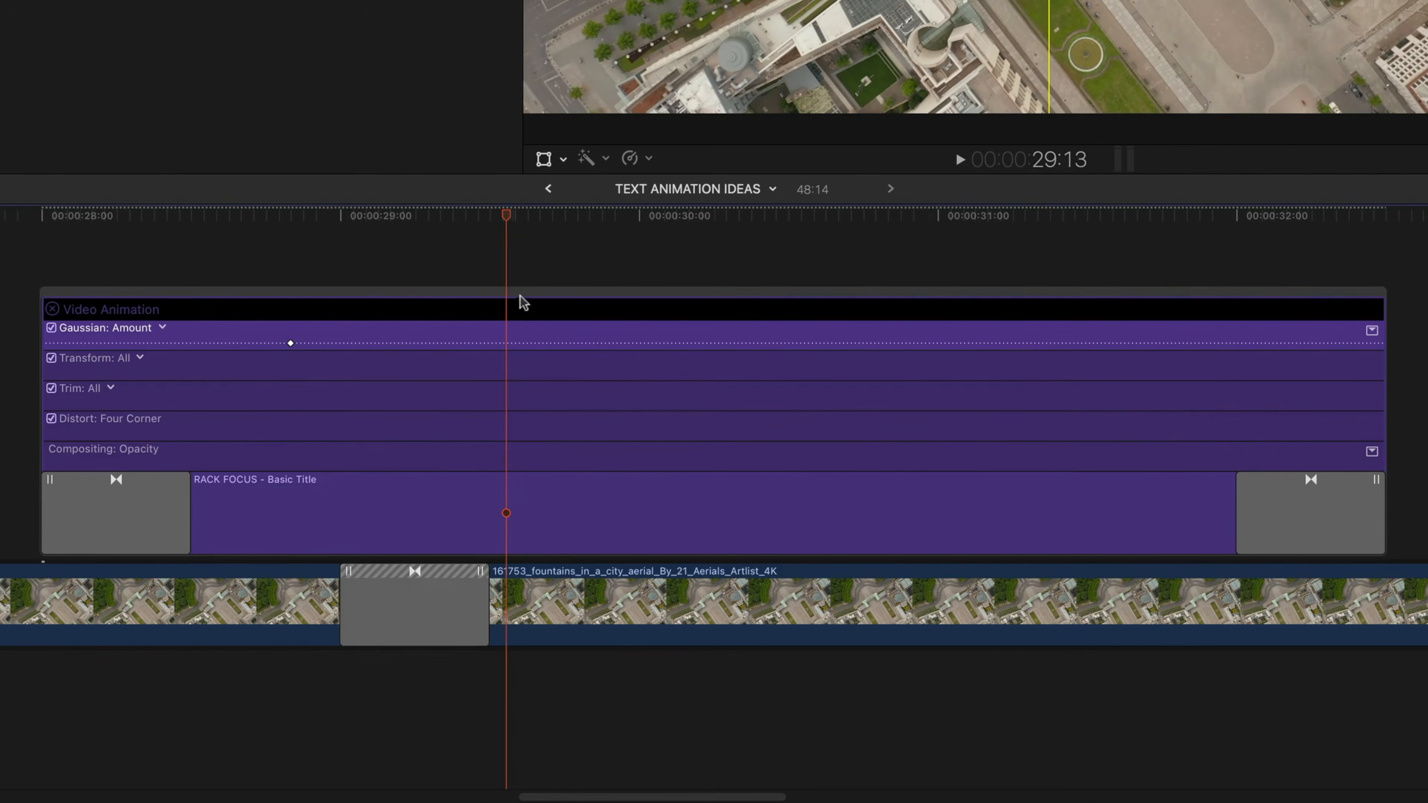
click(525, 509)
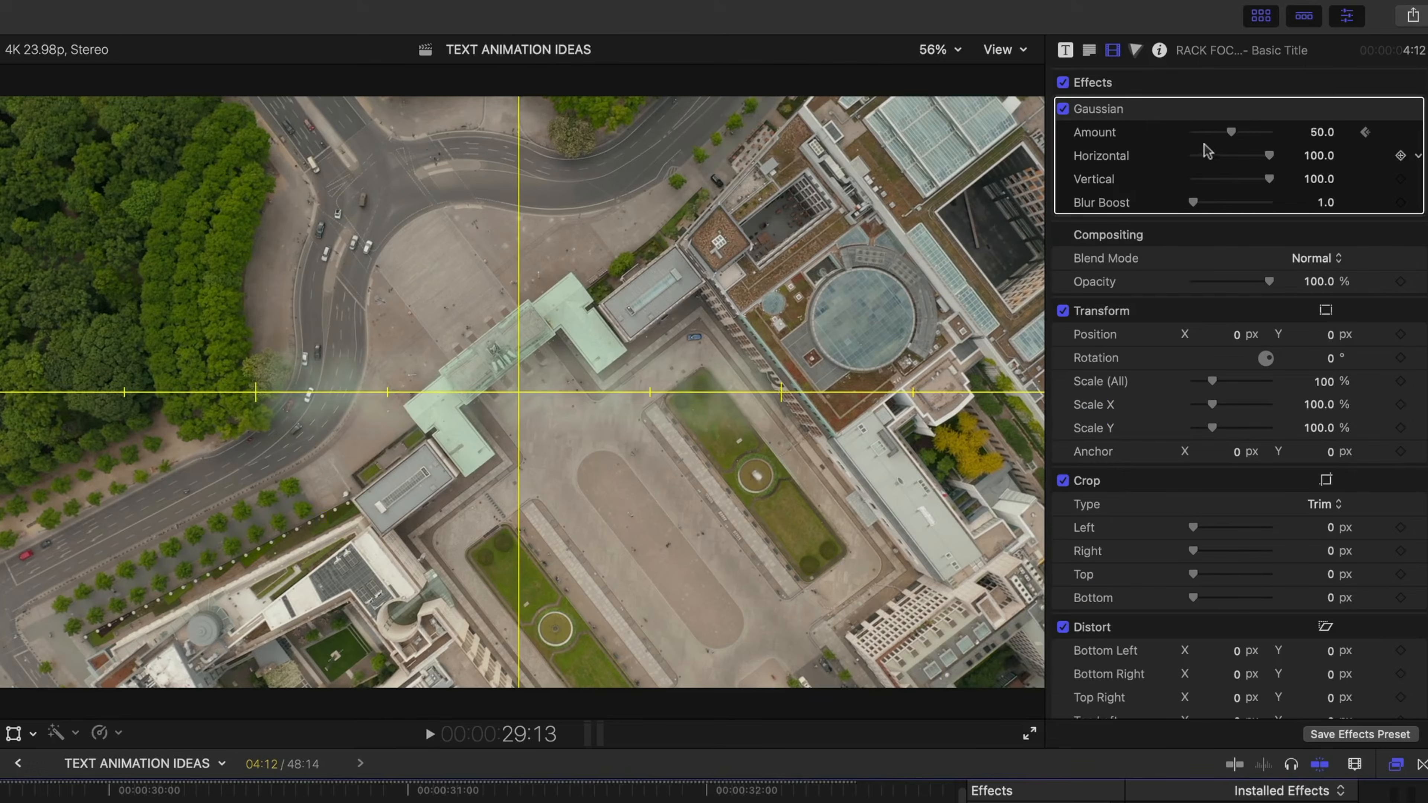
drag(1228, 133, 1174, 137)
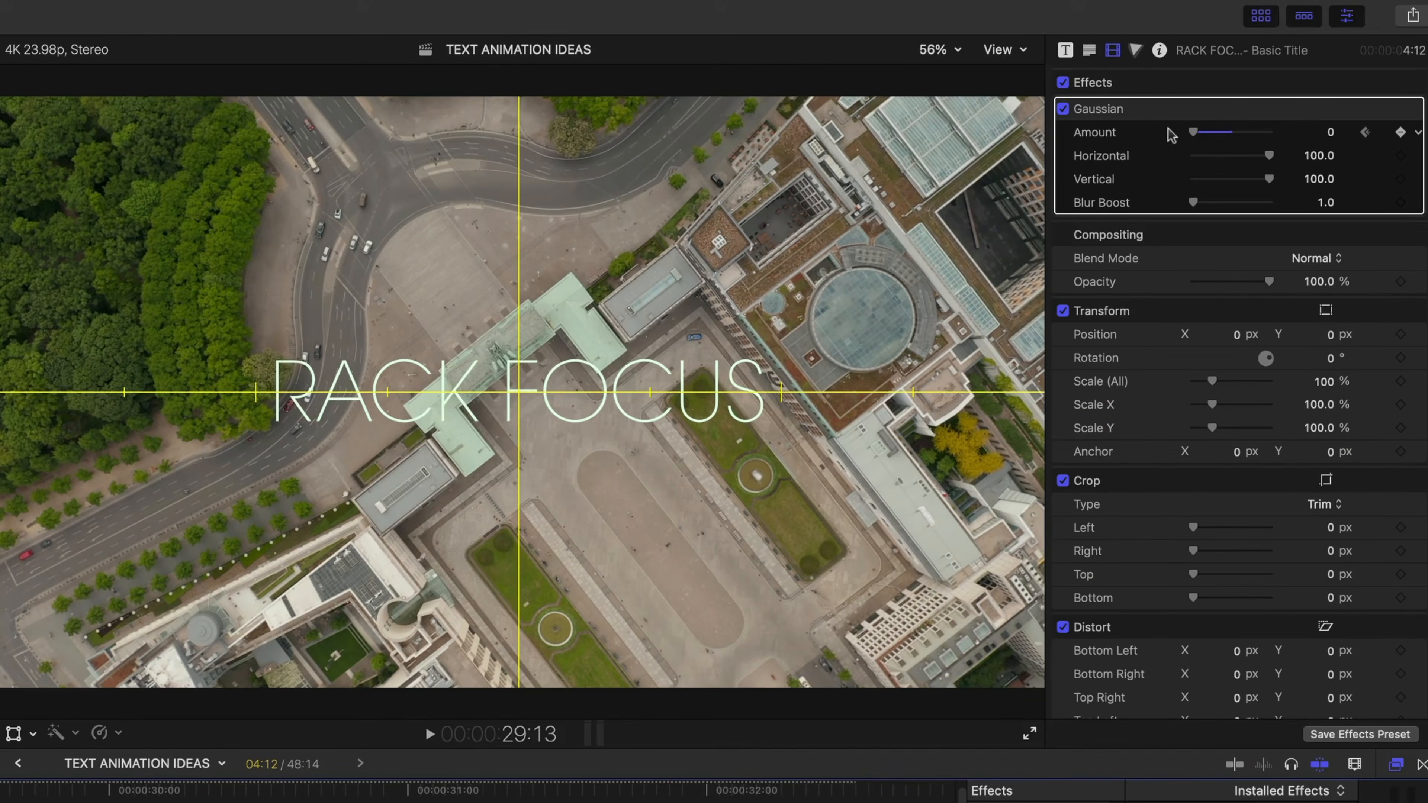
key(Left)
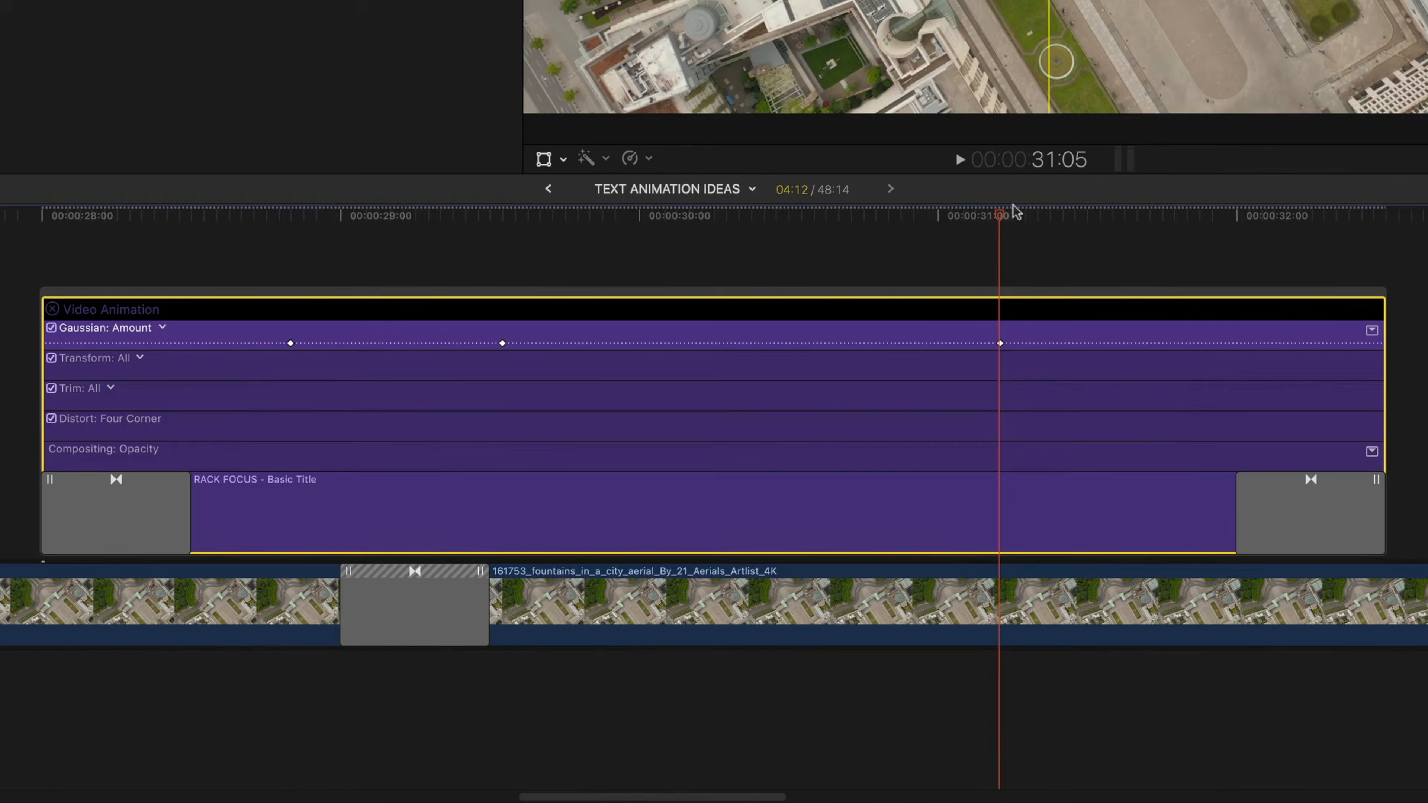
- Cut the city footage again at 31:15, ten frames after the third blur keyframe, and add the default transition there
key(shift+Right)
click(1126, 571)
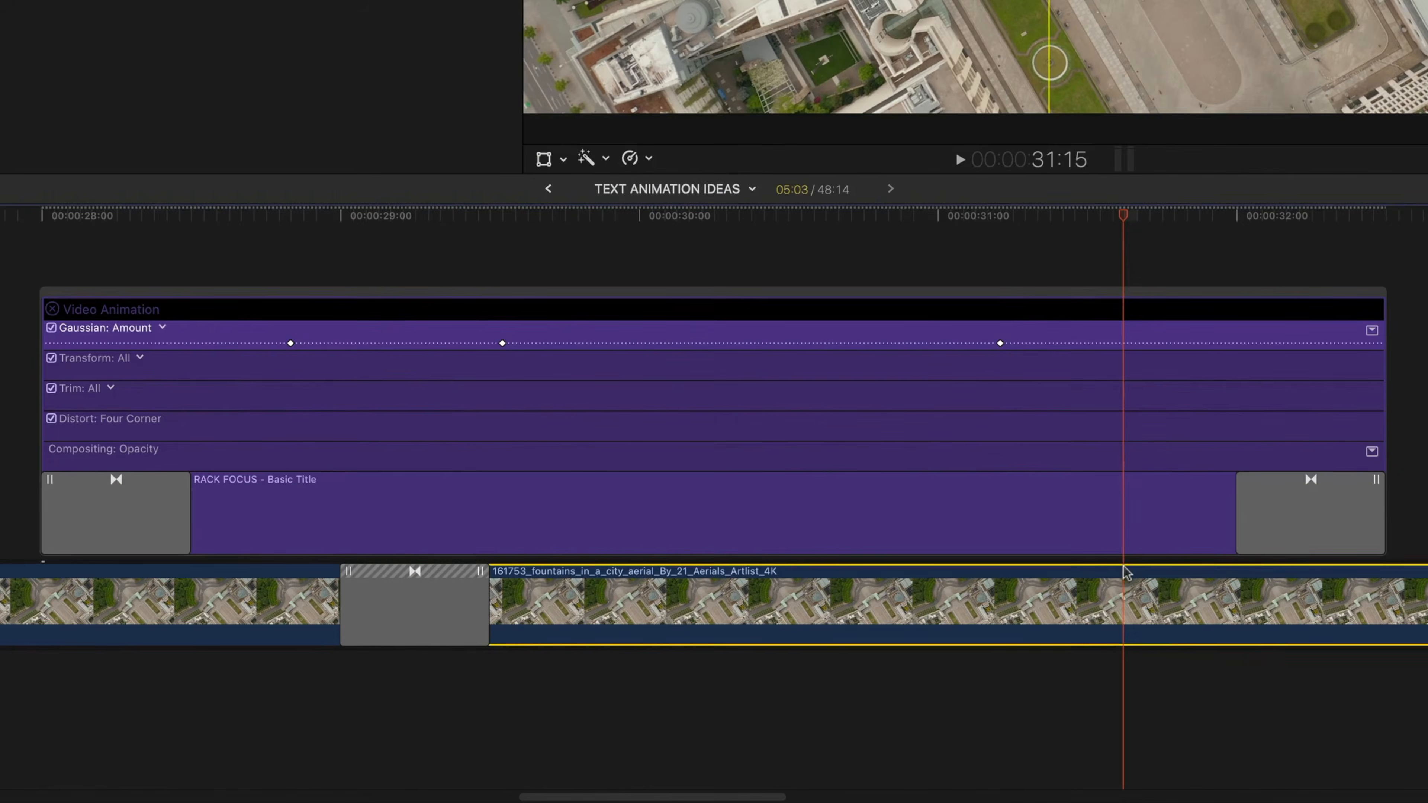
key(super+b)
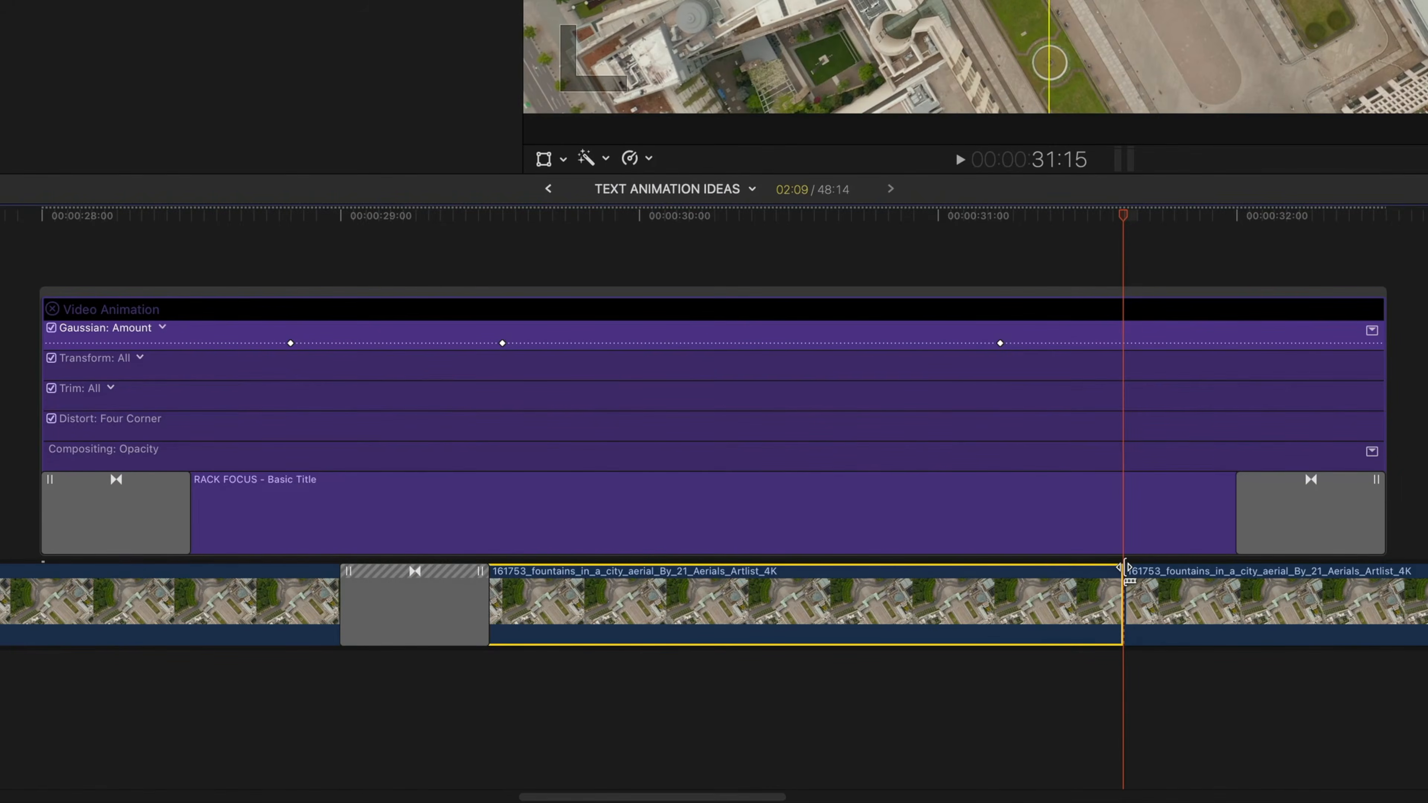
key(super+t)
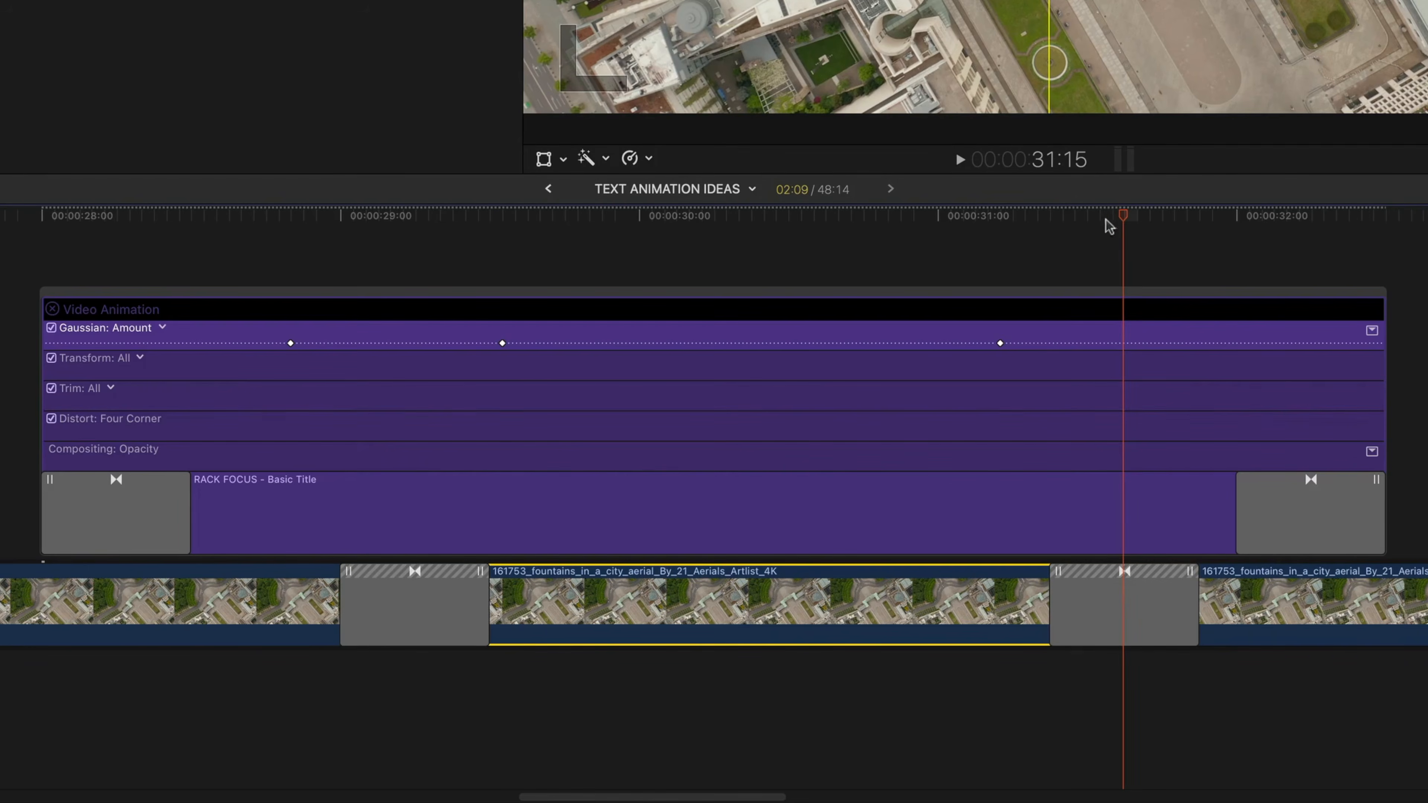
- Add a closing Gaussian Amount keyframe to the RACK FOCUS title at 31:22
drag(1121, 216, 1217, 216)
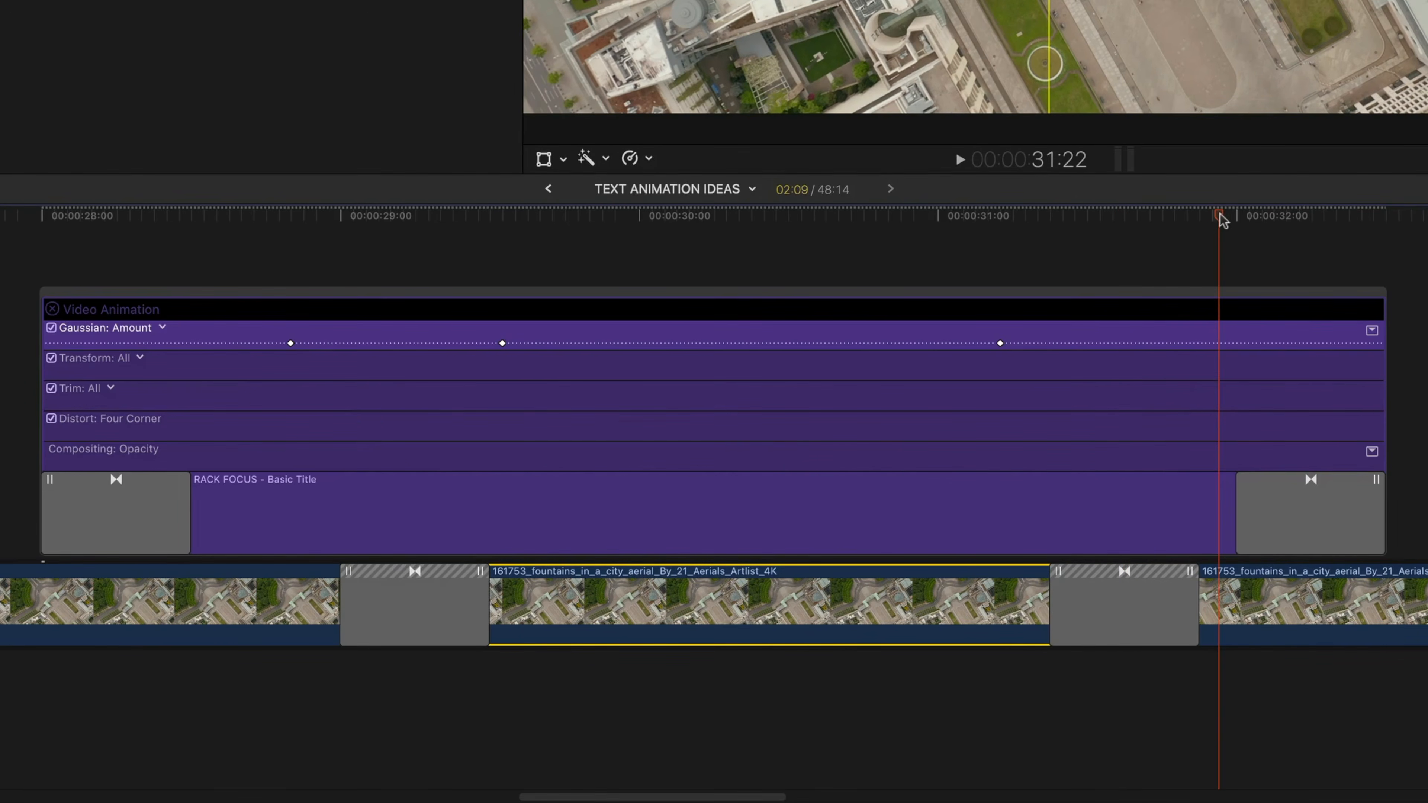
click(1125, 386)
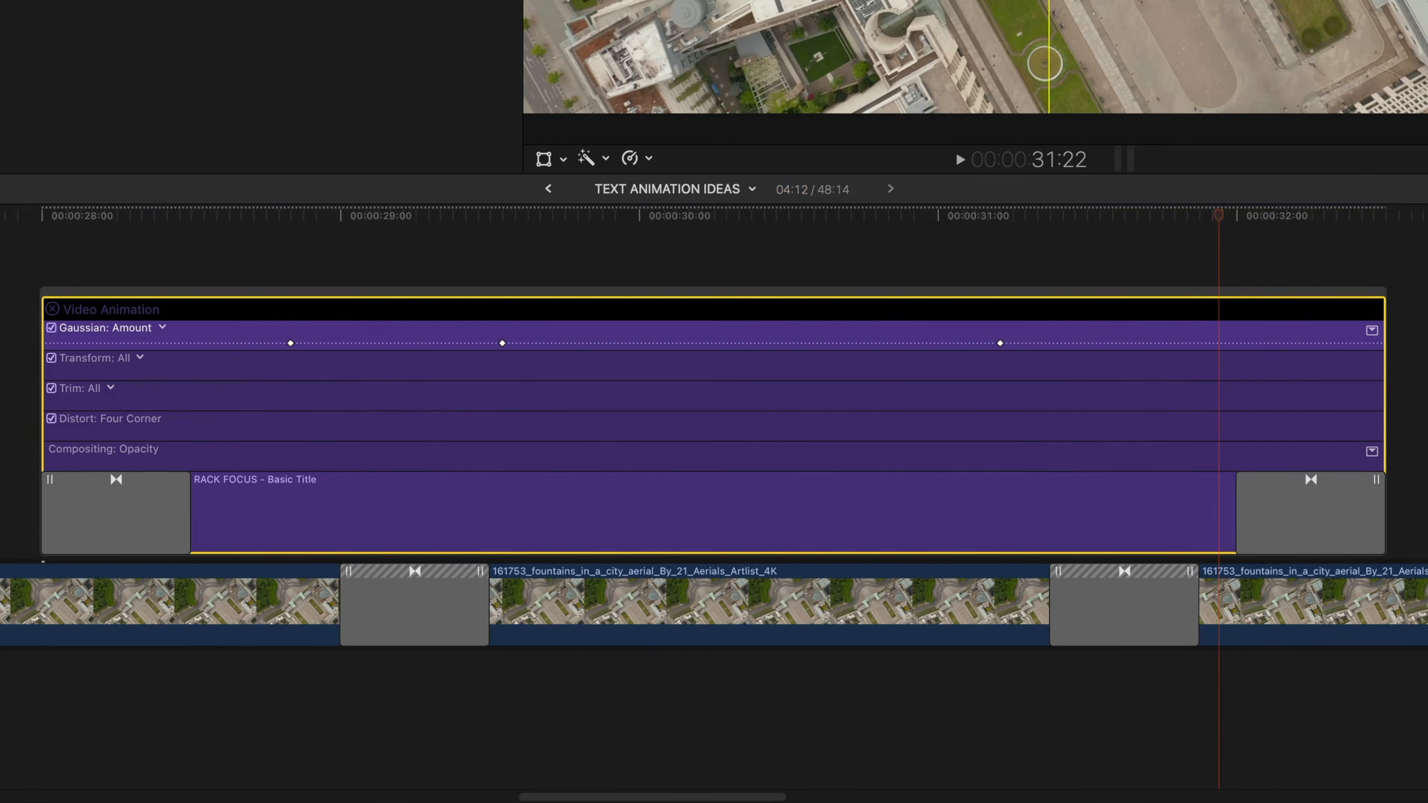
key(Return)
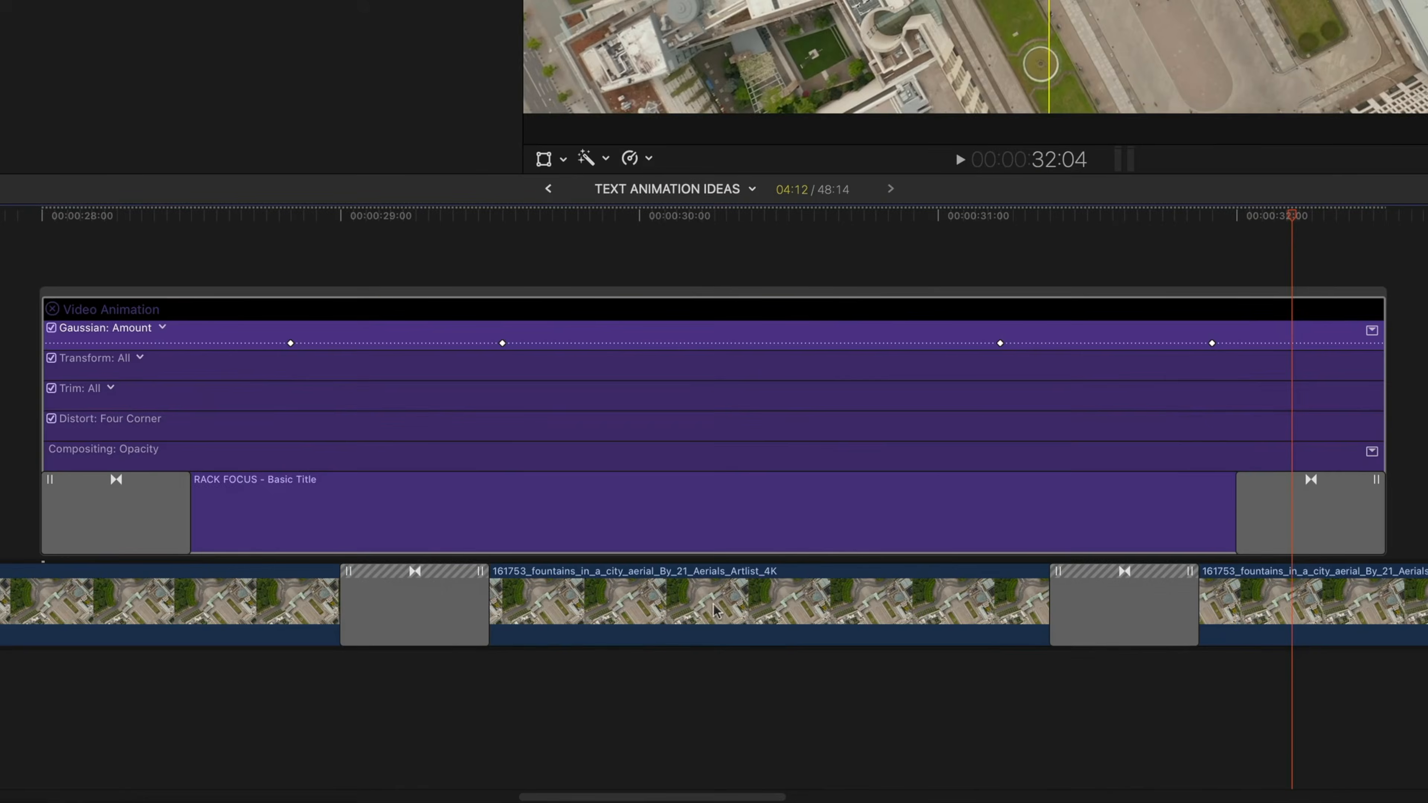
- Apply the Gaussian blur effect to the middle section of the city footage, between the two transitions
click(714, 611)
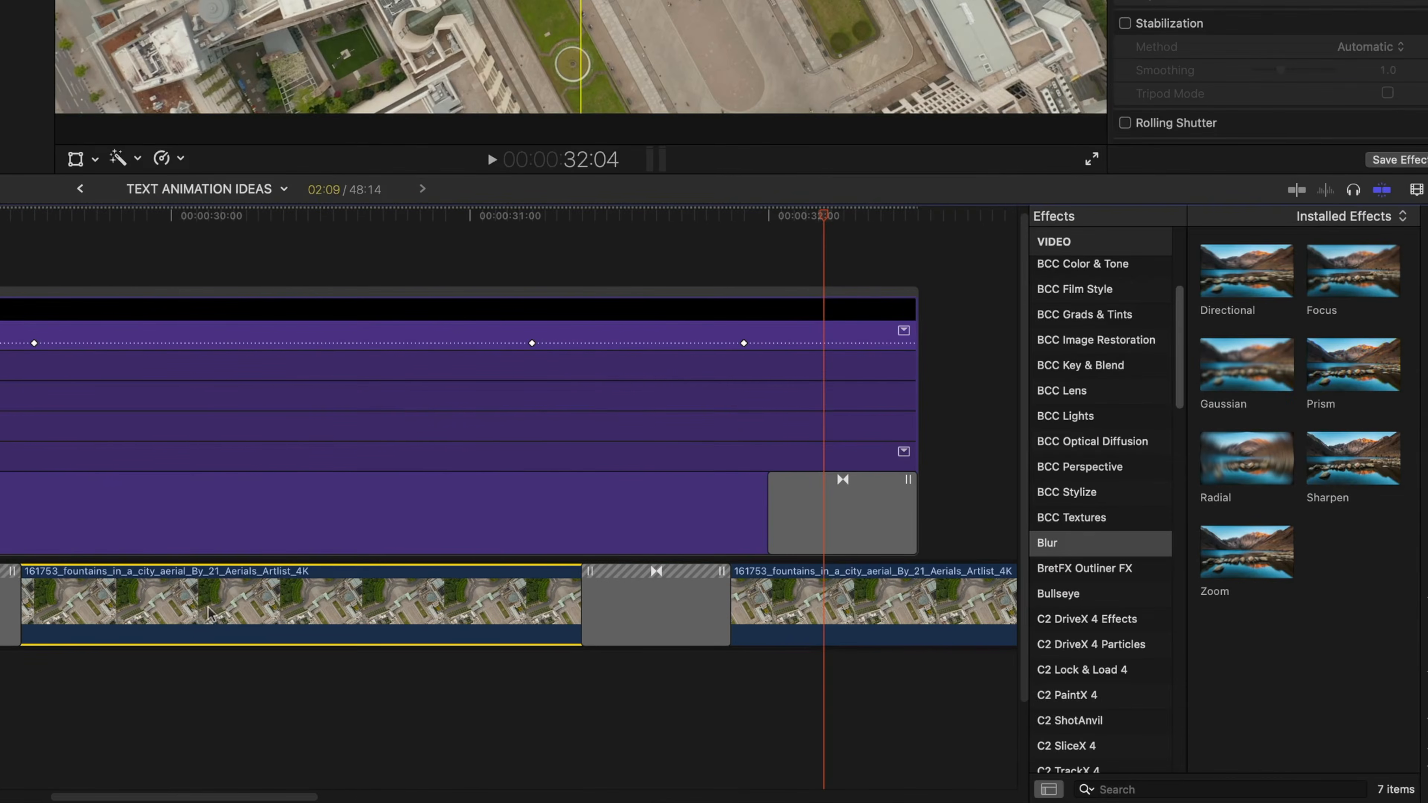
scroll(1091, 433, up, 1)
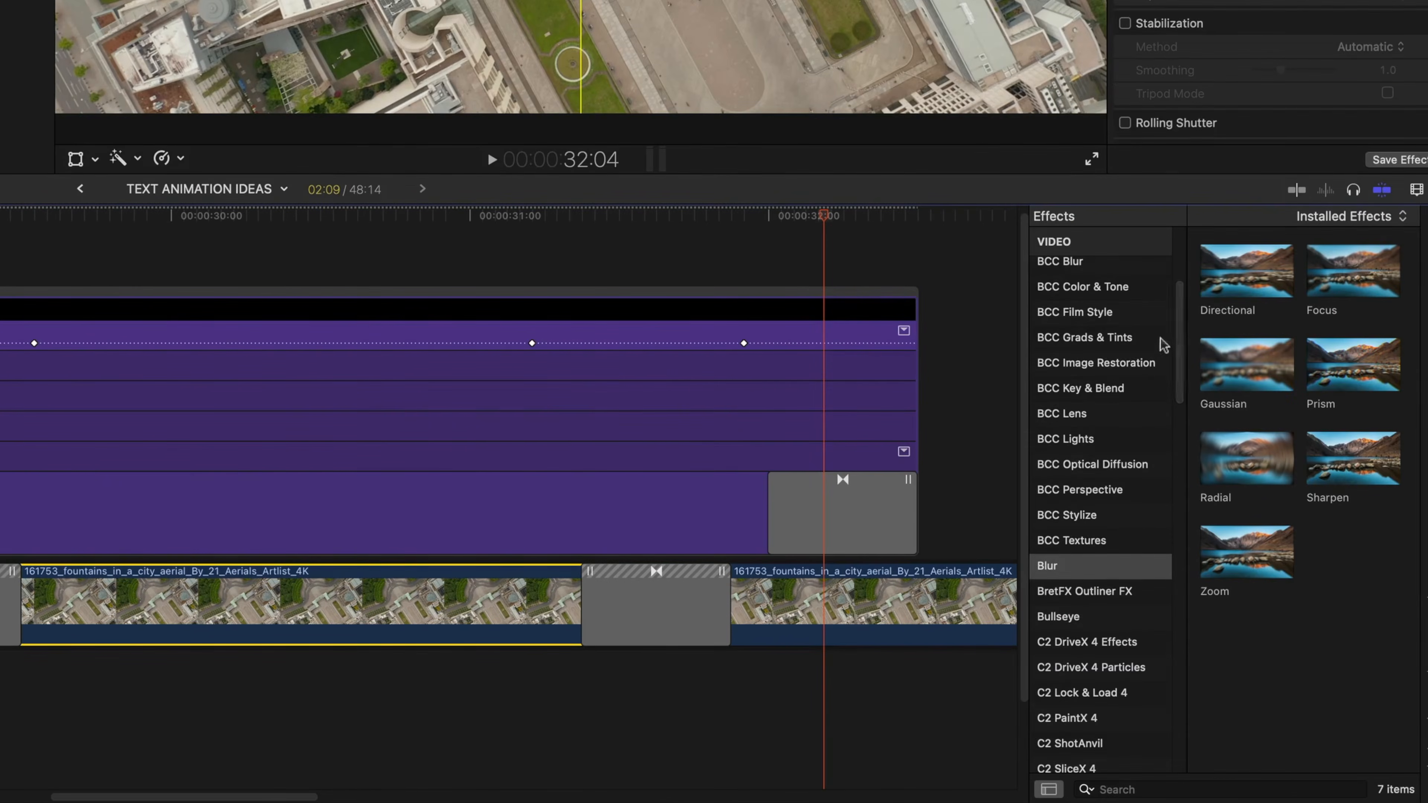
drag(1271, 376, 367, 622)
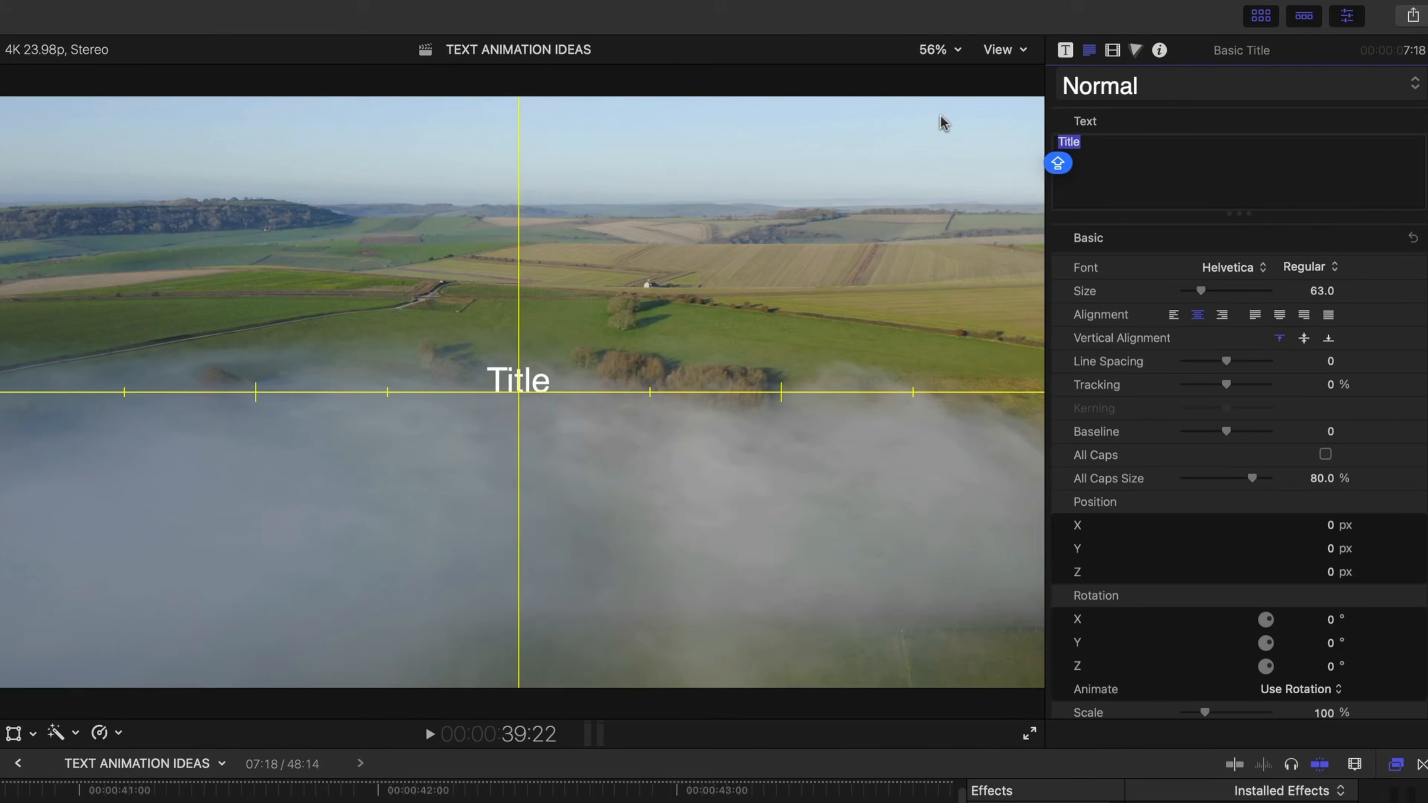
- Change the title text to EXPANDING and set its font to Poppins Light
key(BackSpace)
text(EXPANDING)
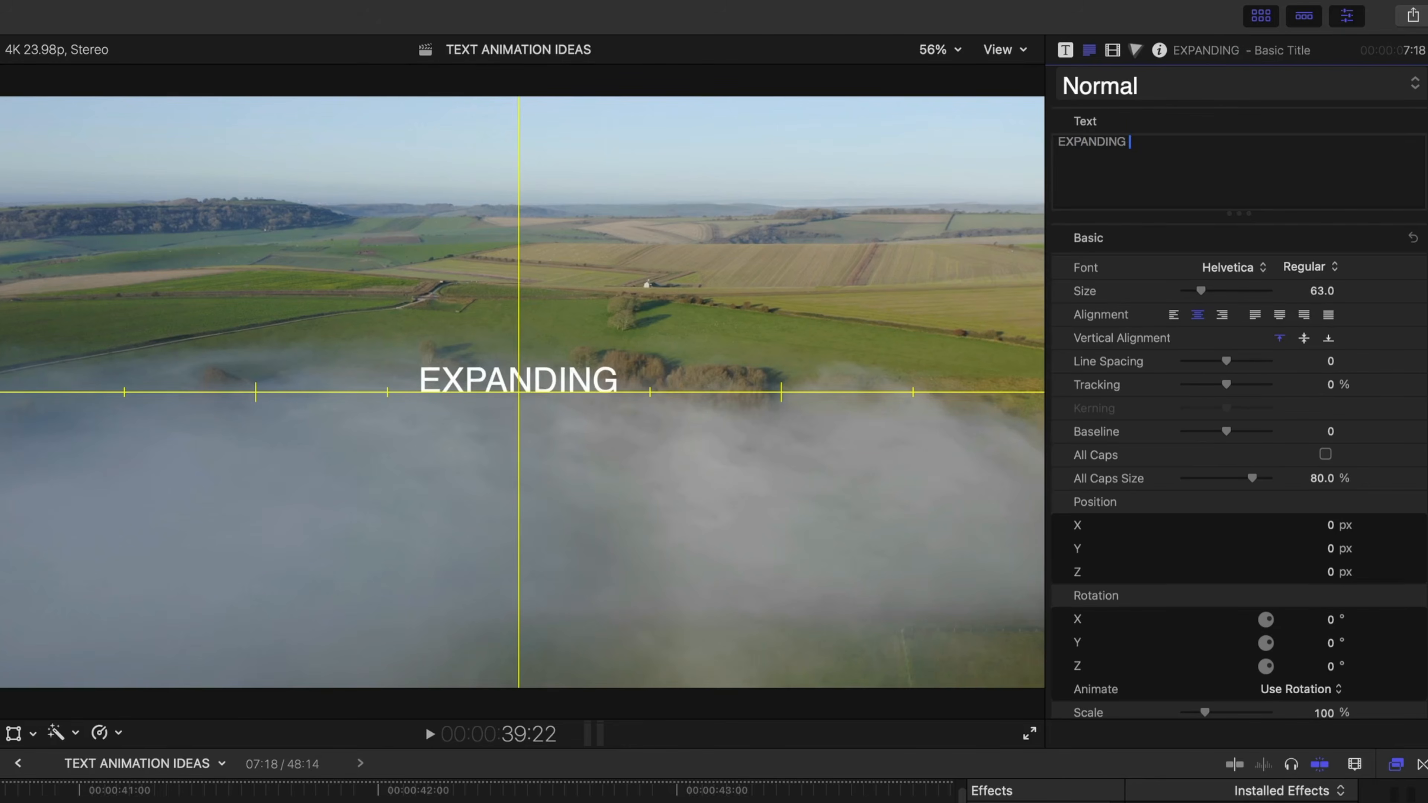
click(1237, 267)
scroll(1225, 393, down, 15)
scroll(1225, 731, down, 5)
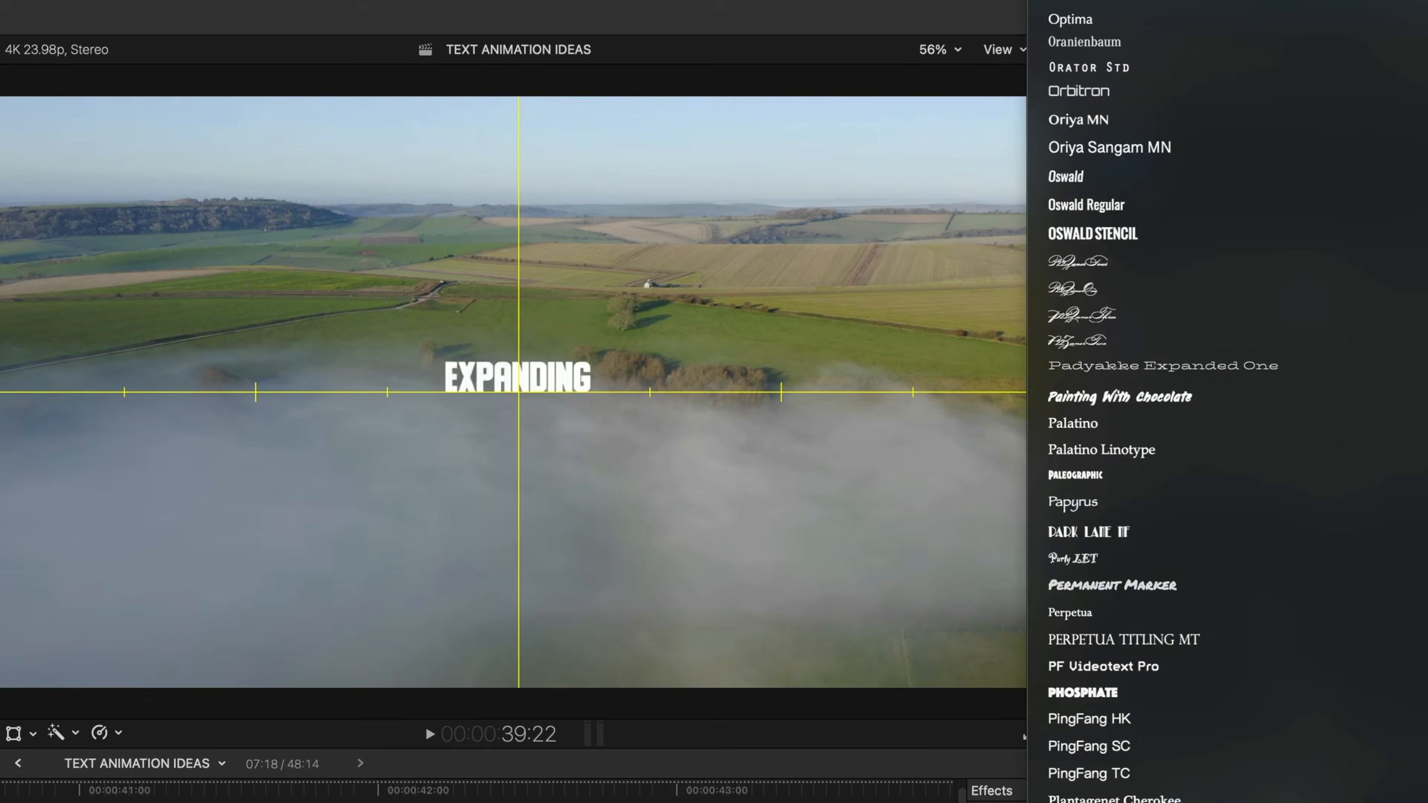
click(1075, 793)
click(1307, 271)
click(1313, 437)
- Set the EXPANDING title's font size to 140
click(1315, 290)
text(140)
key(Return)
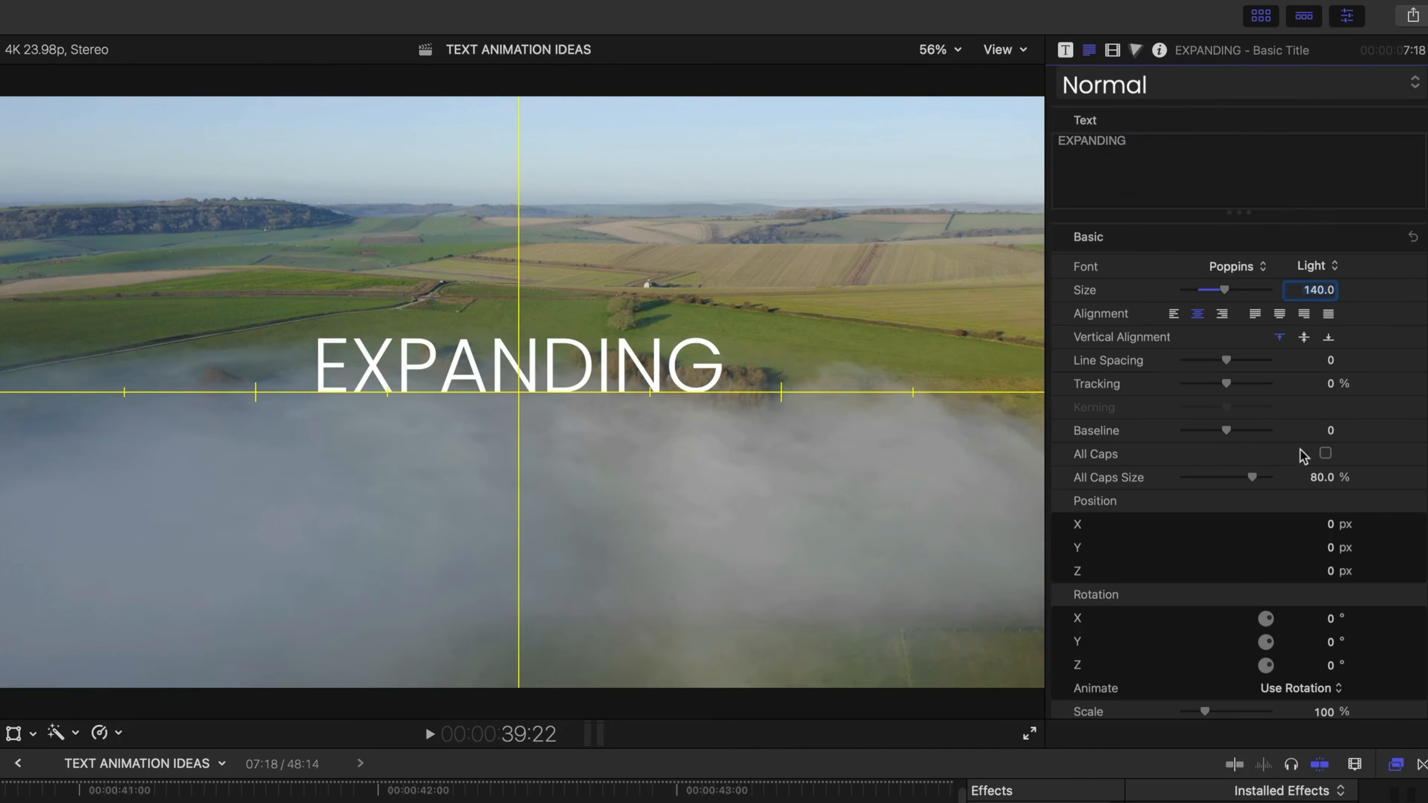
- Change the EXPANDING title's face fill color to black
scroll(1323, 543, down, 8)
click(1323, 643)
click(1324, 644)
click(1316, 667)
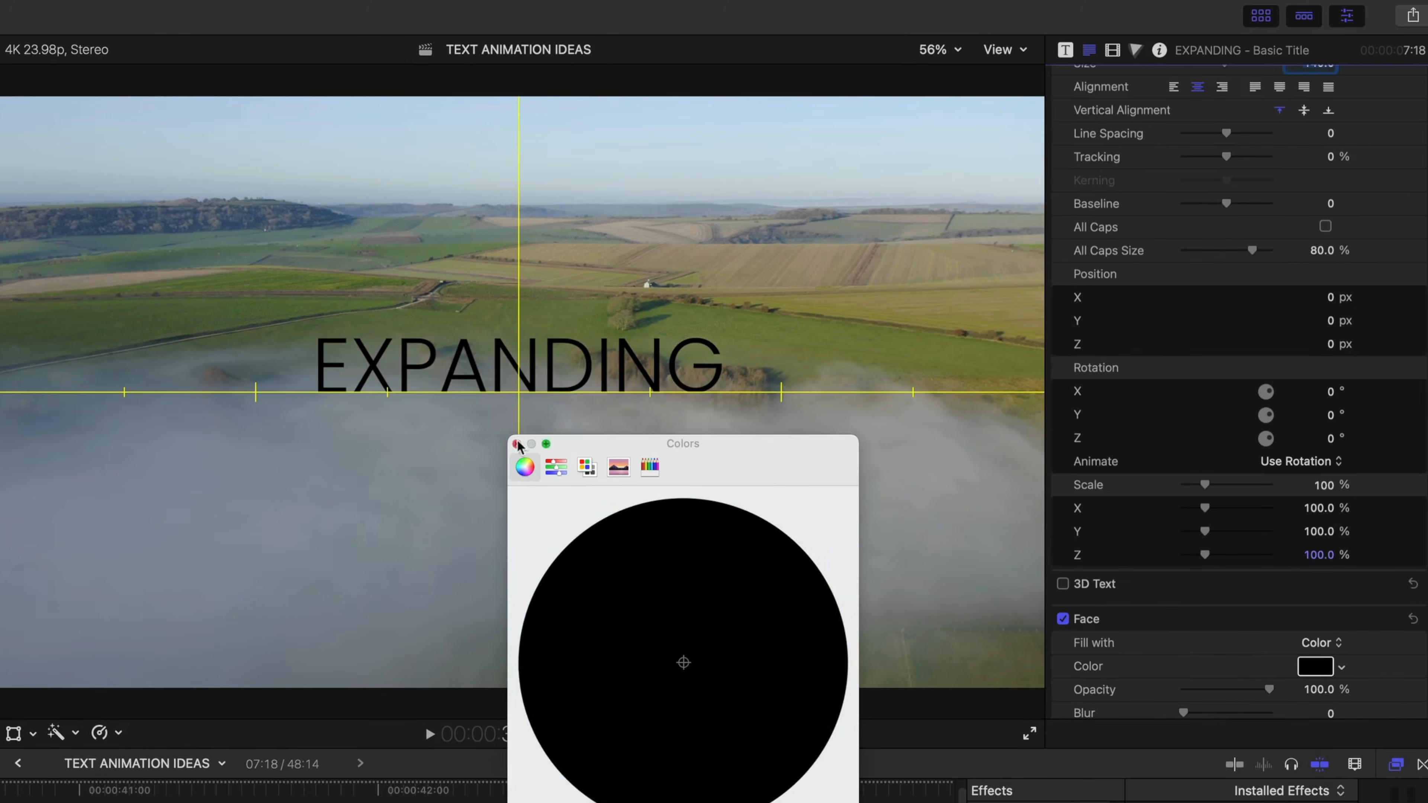
click(516, 443)
- Lower the EXPANDING title's baseline to -43 so the text sits vertically centred in the frame
scroll(1166, 146, up, 2)
drag(1224, 253, 1205, 264)
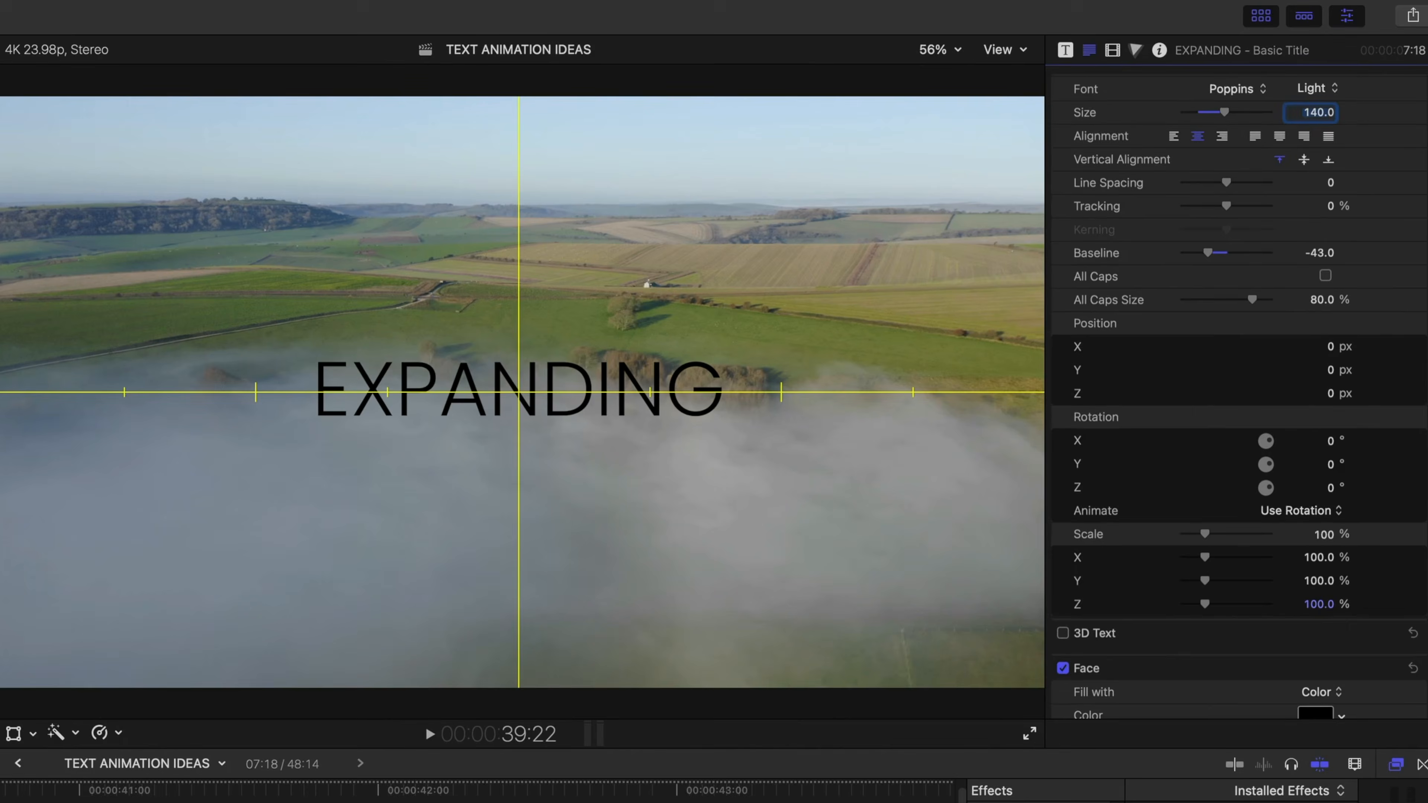
scroll(1237, 393, up, 3)
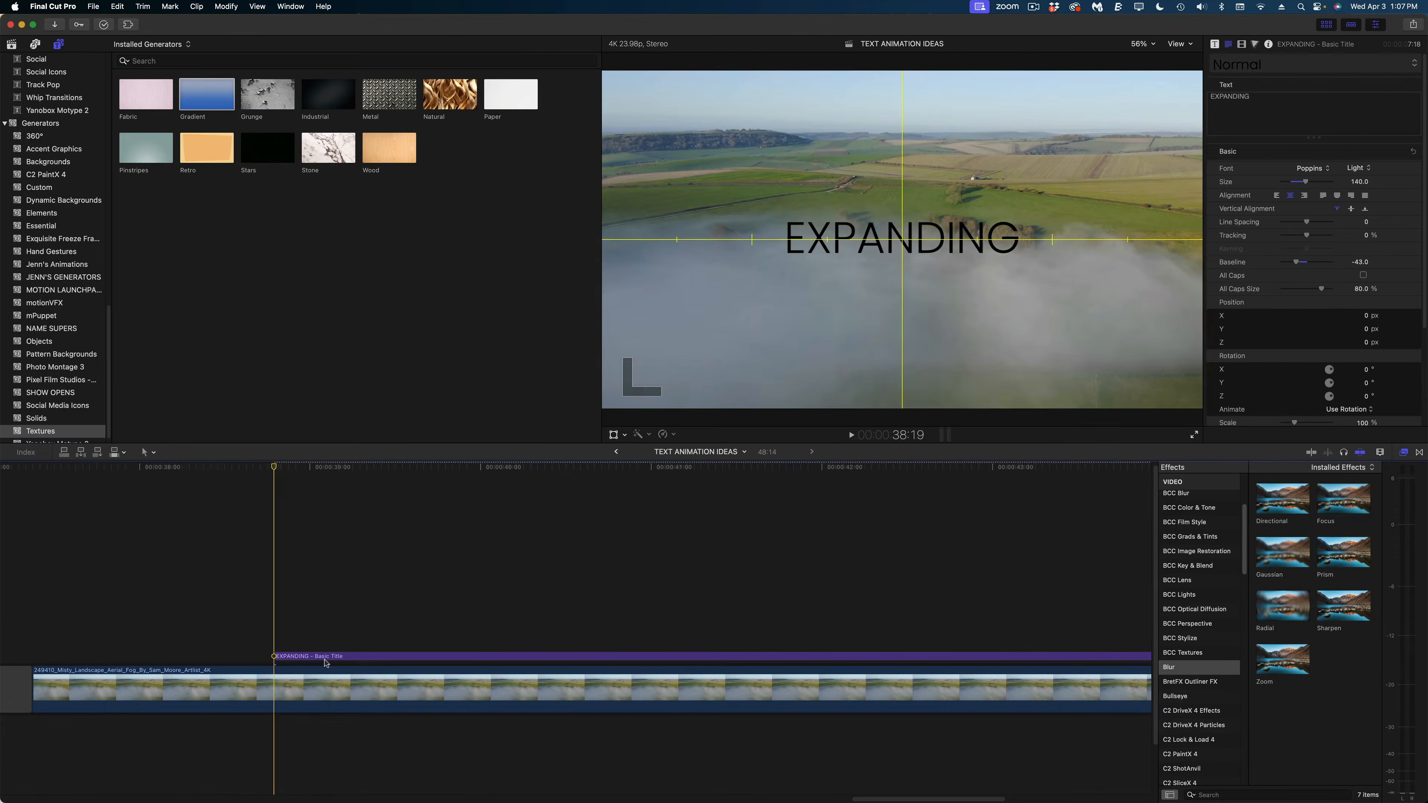
- Keyframe the EXPANDING title's Position at 38:19 with X at 744 px, its left edge on the vertical centre line
click(326, 658)
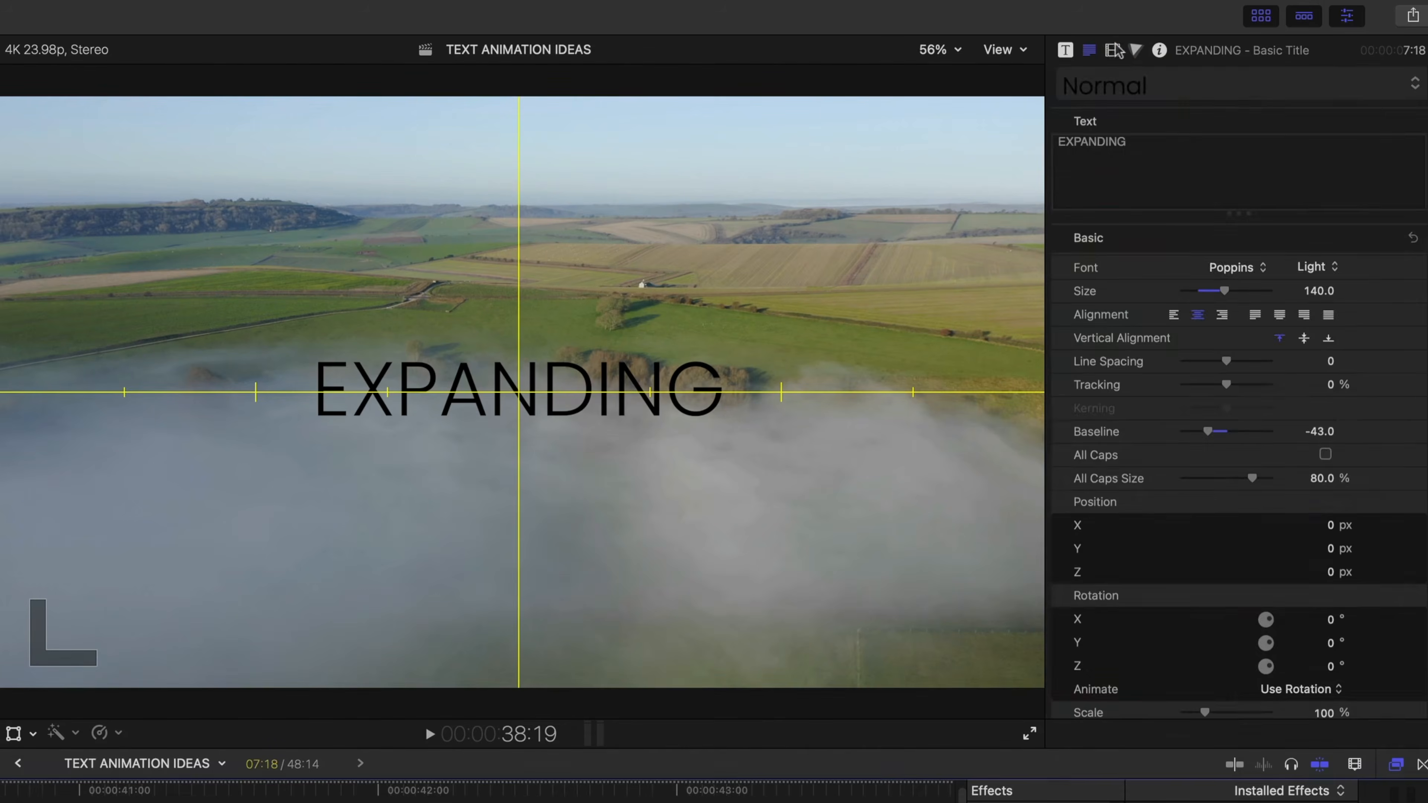
click(1241, 44)
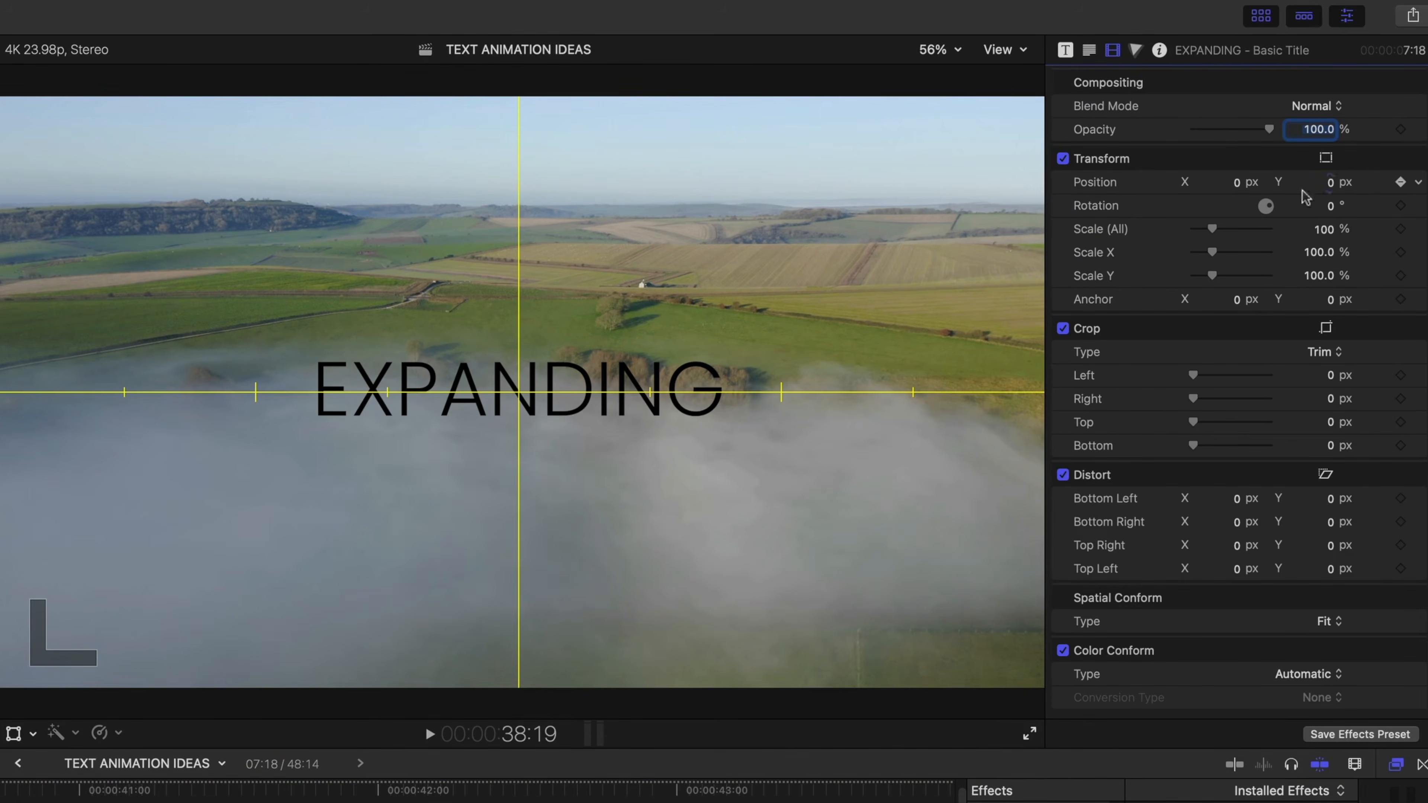
drag(1235, 182, 1236, 3)
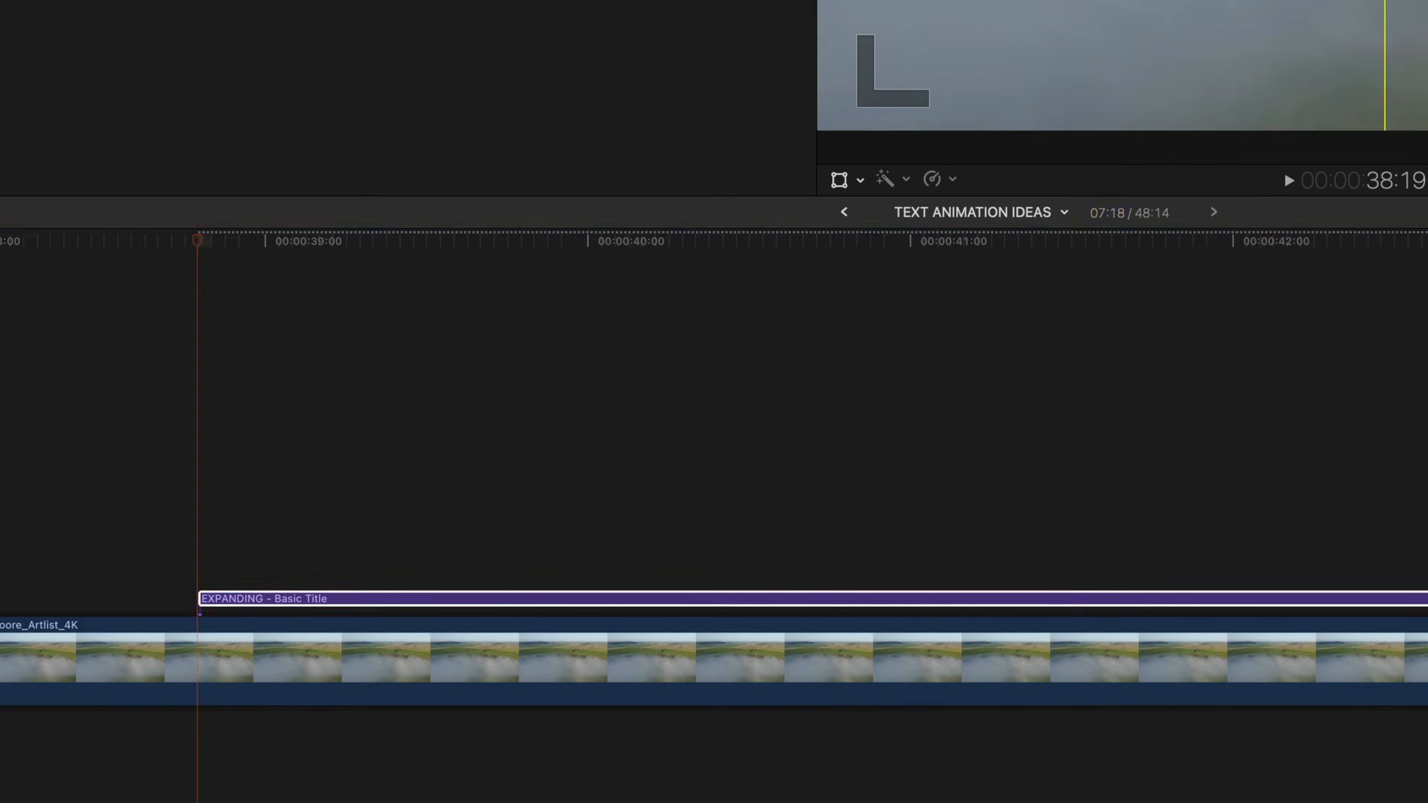
- At 39:10, shift the EXPANDING title's Position X left until its right edge meets the vertical centre line
key(shift+Right)
key(Right)
key(Right)
key(Right)
key(Right)
key(Right)
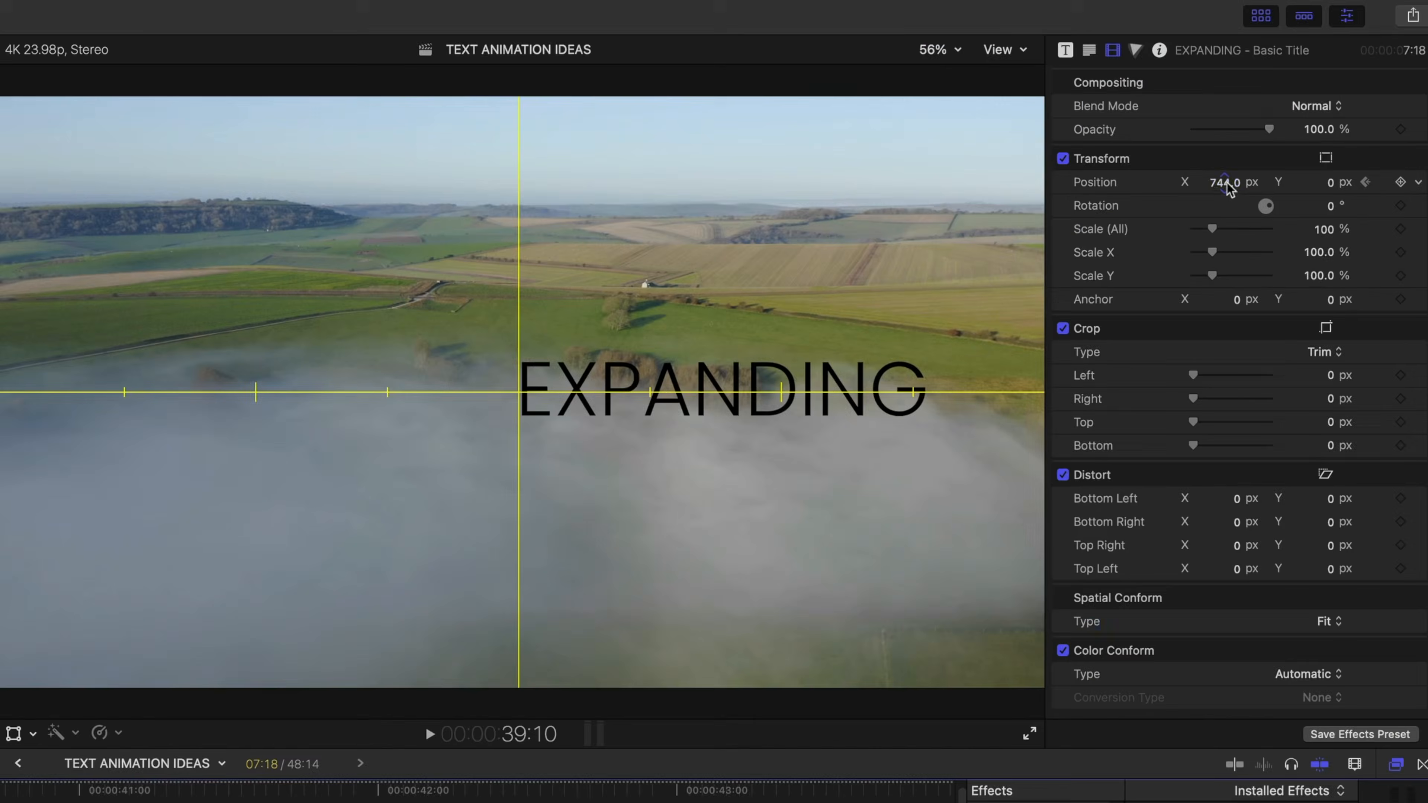
mouse_move(1227, 188)
mouse_down()
mouse_move(1186, 187)
mouse_move(1223, 183)
mouse_up()
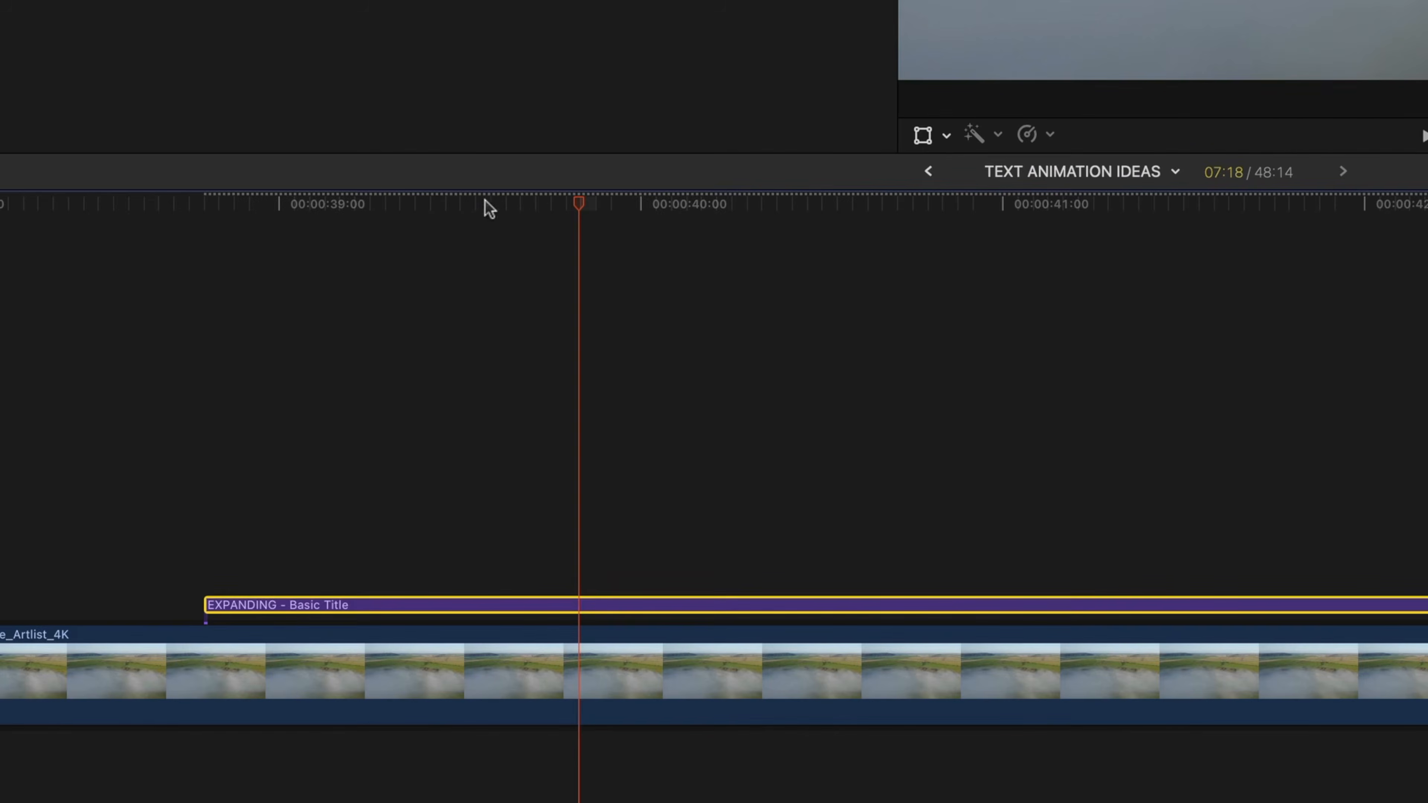
- Duplicate the EXPANDING title above itself, change the copy's text to TITLES and give it a heavy Poppins weight
drag(337, 605, 342, 552)
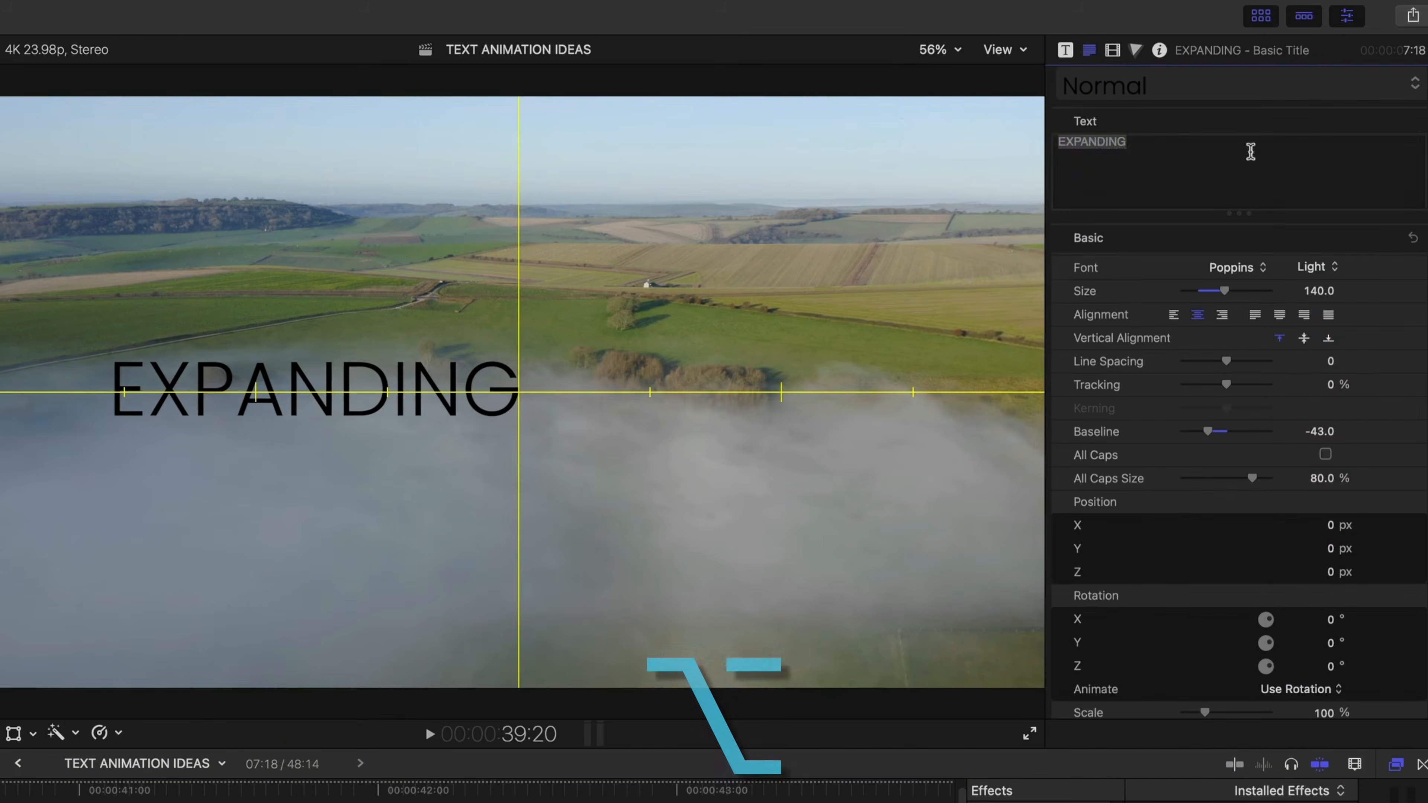
text(TITLES)
click(1317, 266)
click(1322, 542)
- Change the TITLES title's face fill color to white
scroll(1326, 608, down, 5)
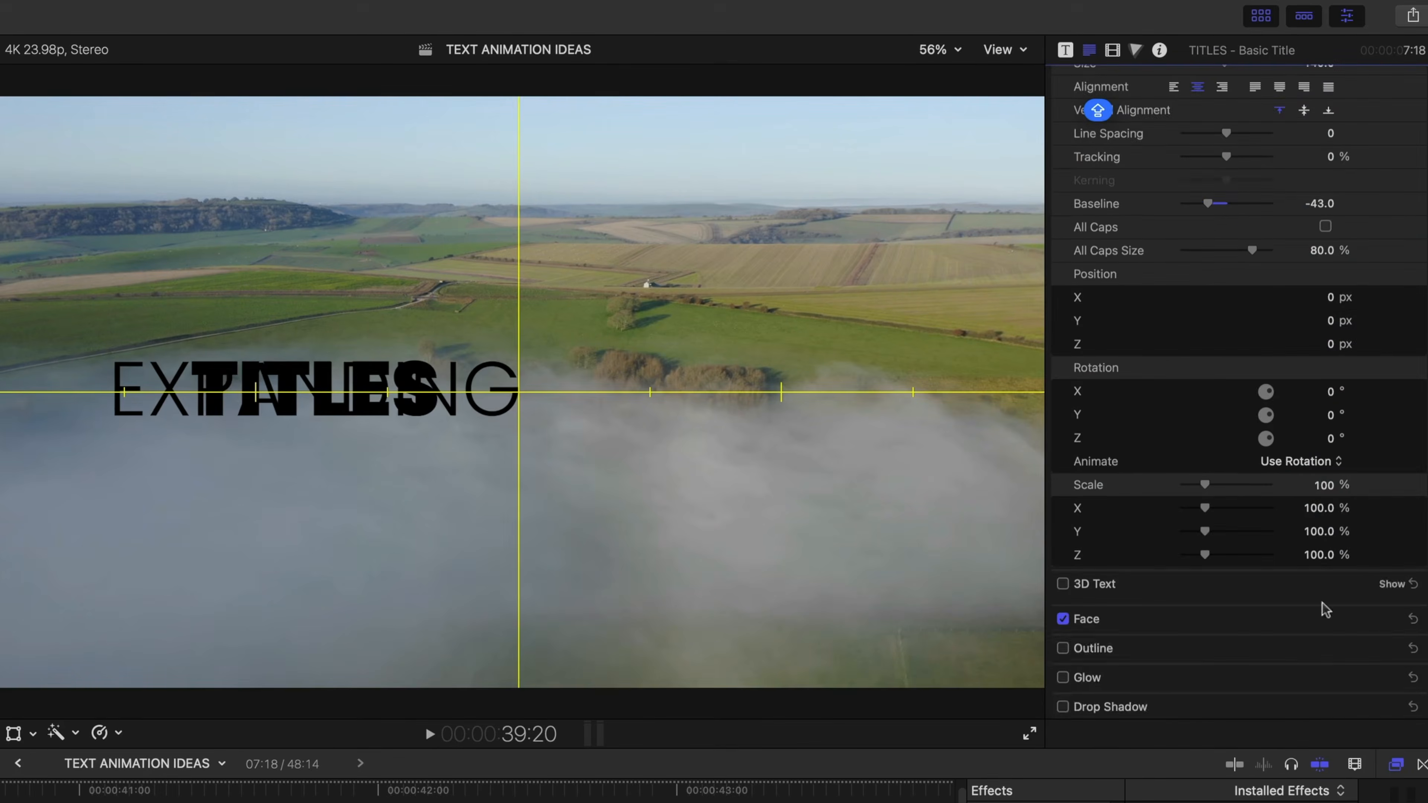
click(1393, 620)
click(1314, 667)
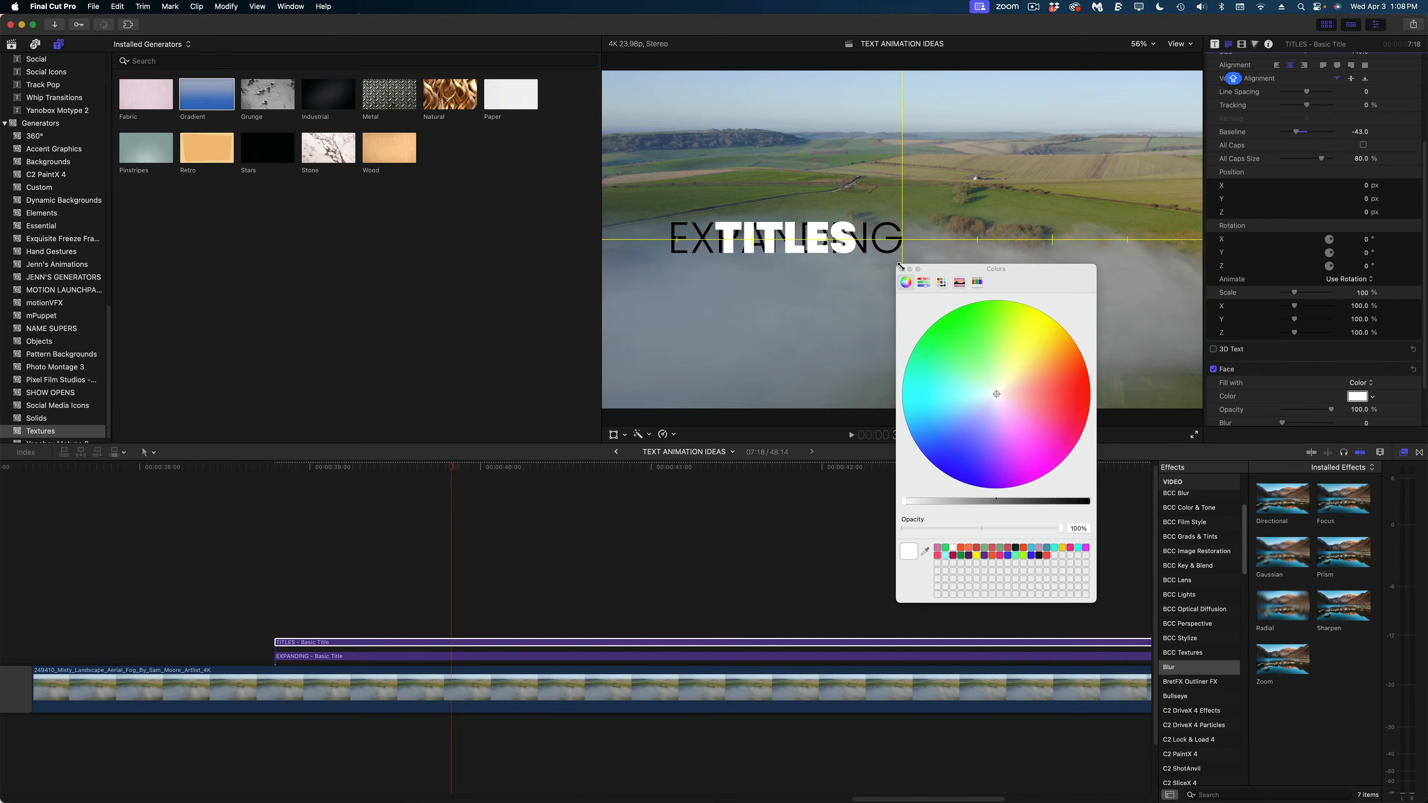
click(901, 269)
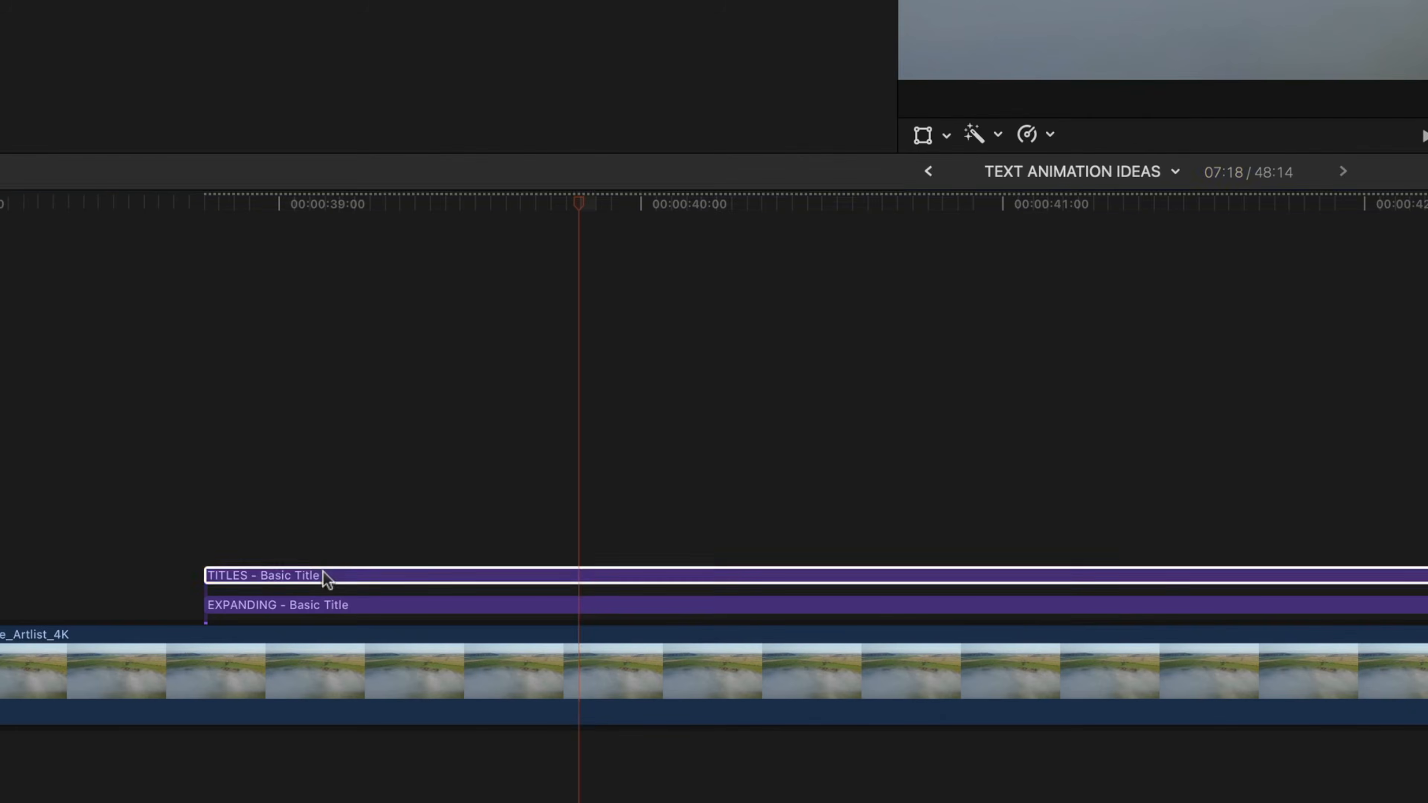
- Show the TITLES clip's video animation and shift its 38:19 Position X keyframe until the text's right edge meets the centre line
click(334, 642)
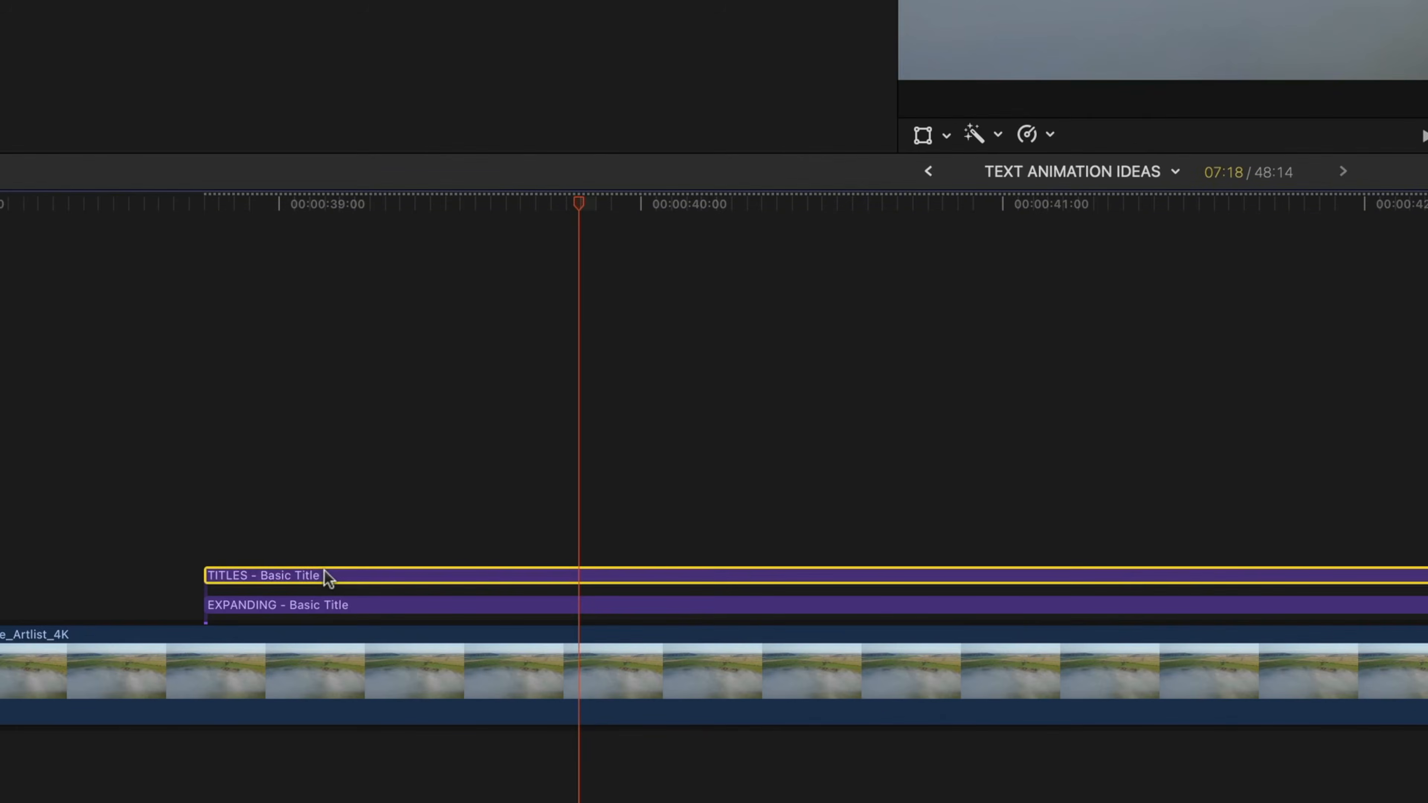
key(ctrl+v)
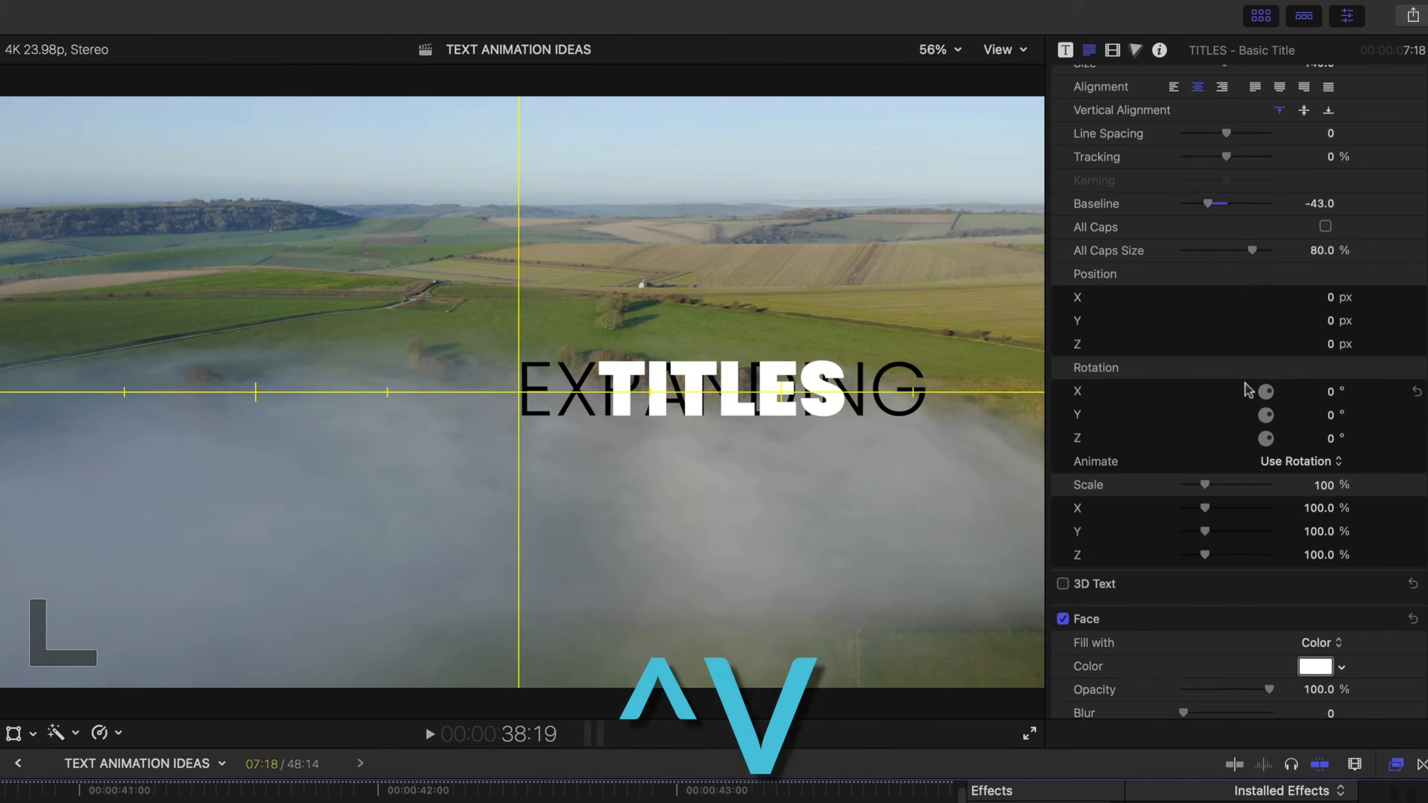
click(1112, 51)
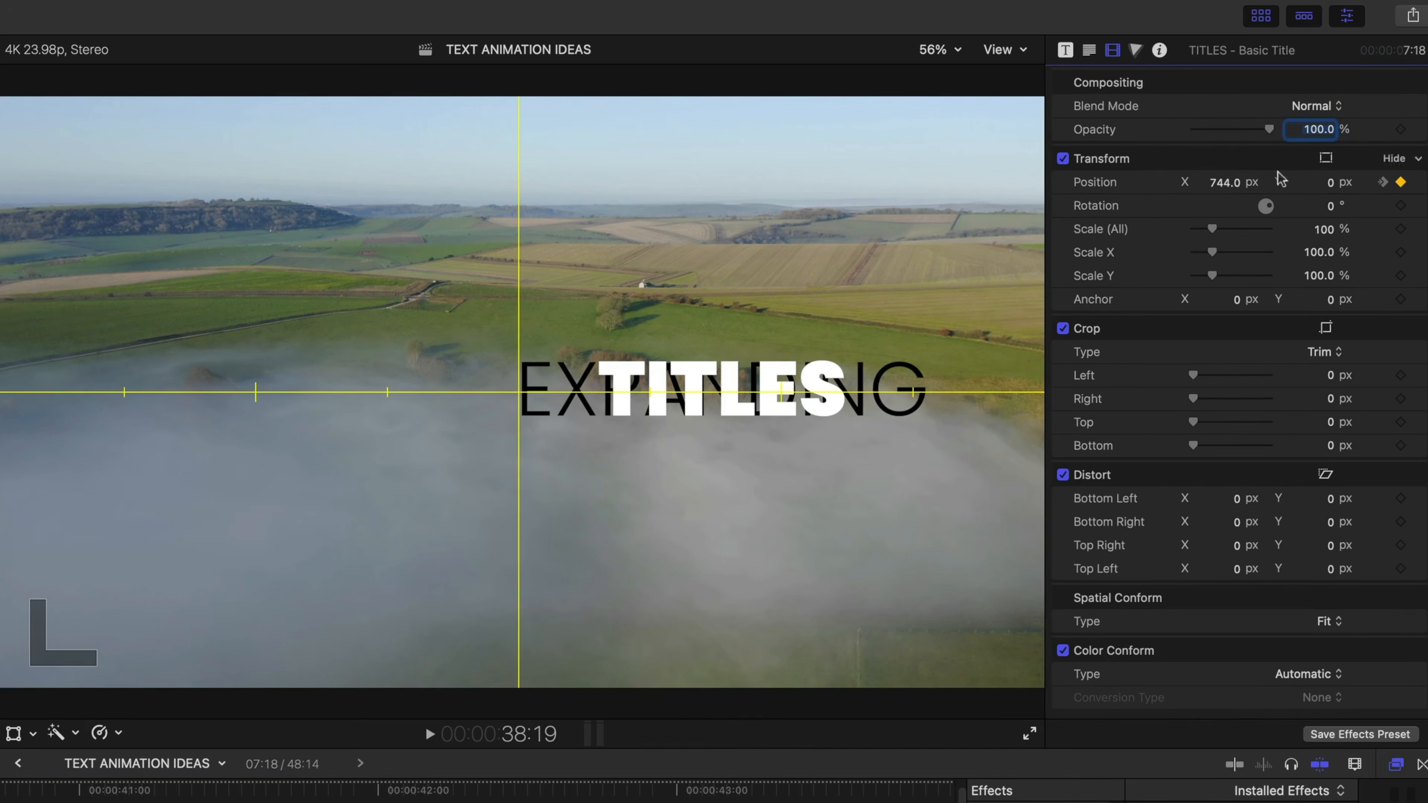
drag(1224, 182, 1224, 182)
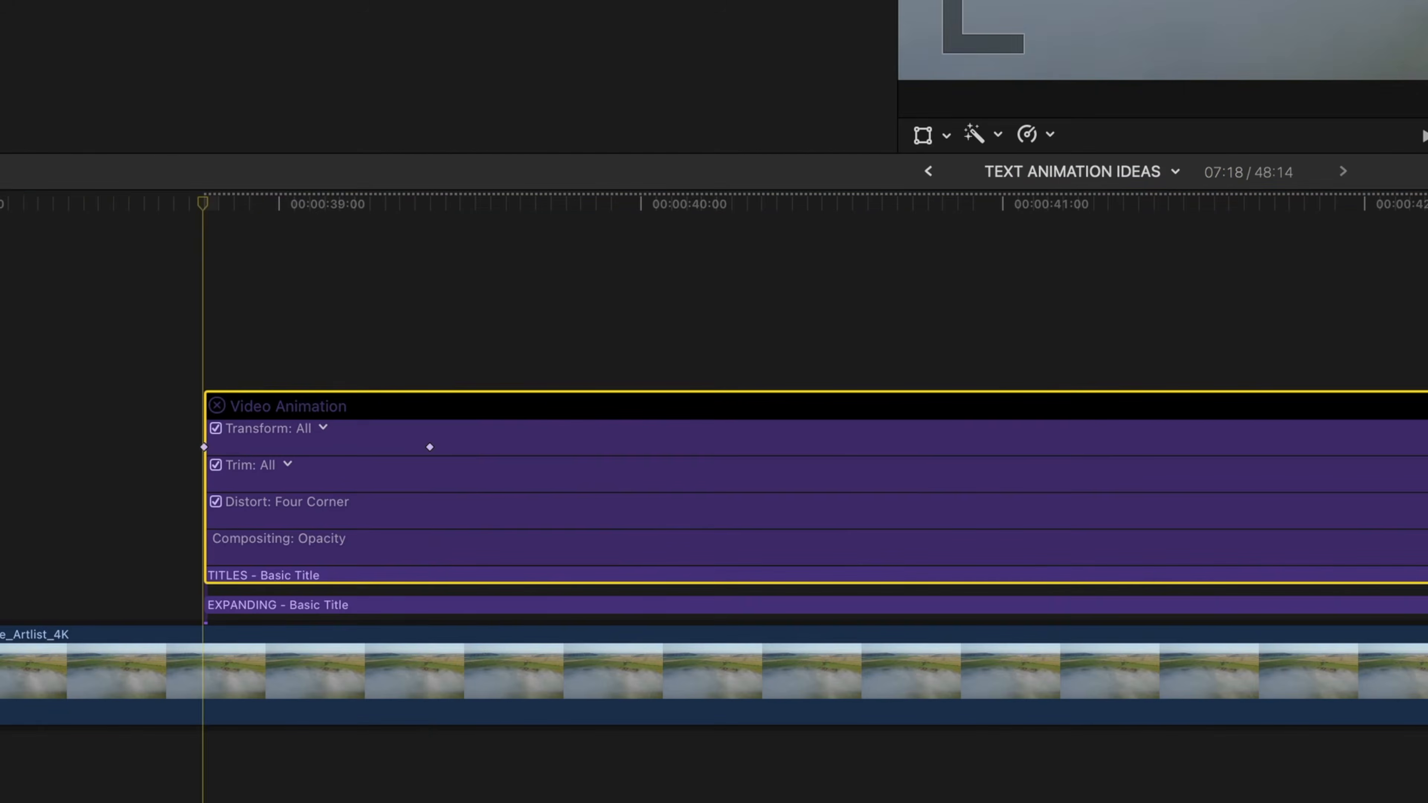
- At the 39:10 keyframe, shift the TITLES Position X until its left edge meets the centre line, and play the animation
drag(351, 221, 431, 216)
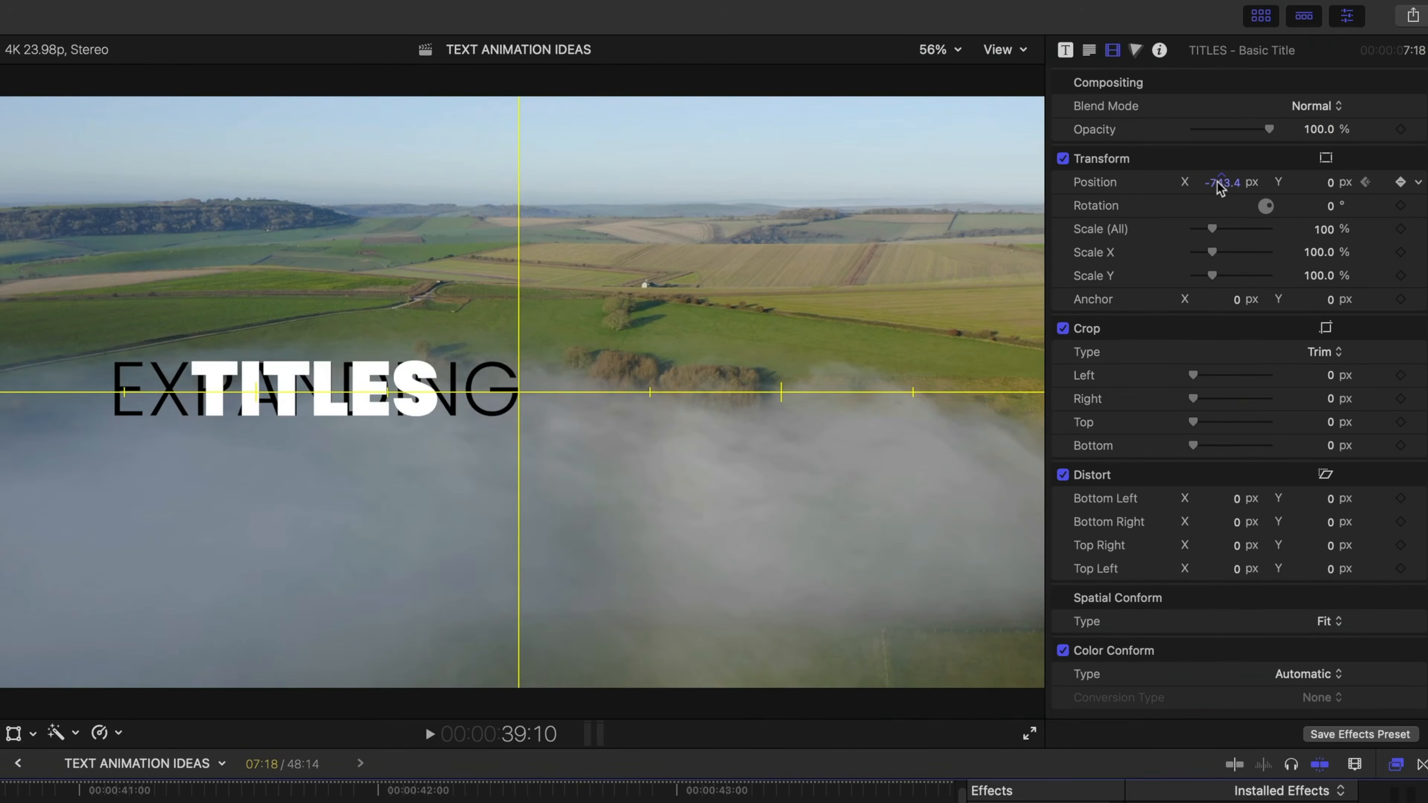
drag(1220, 188, 1221, 182)
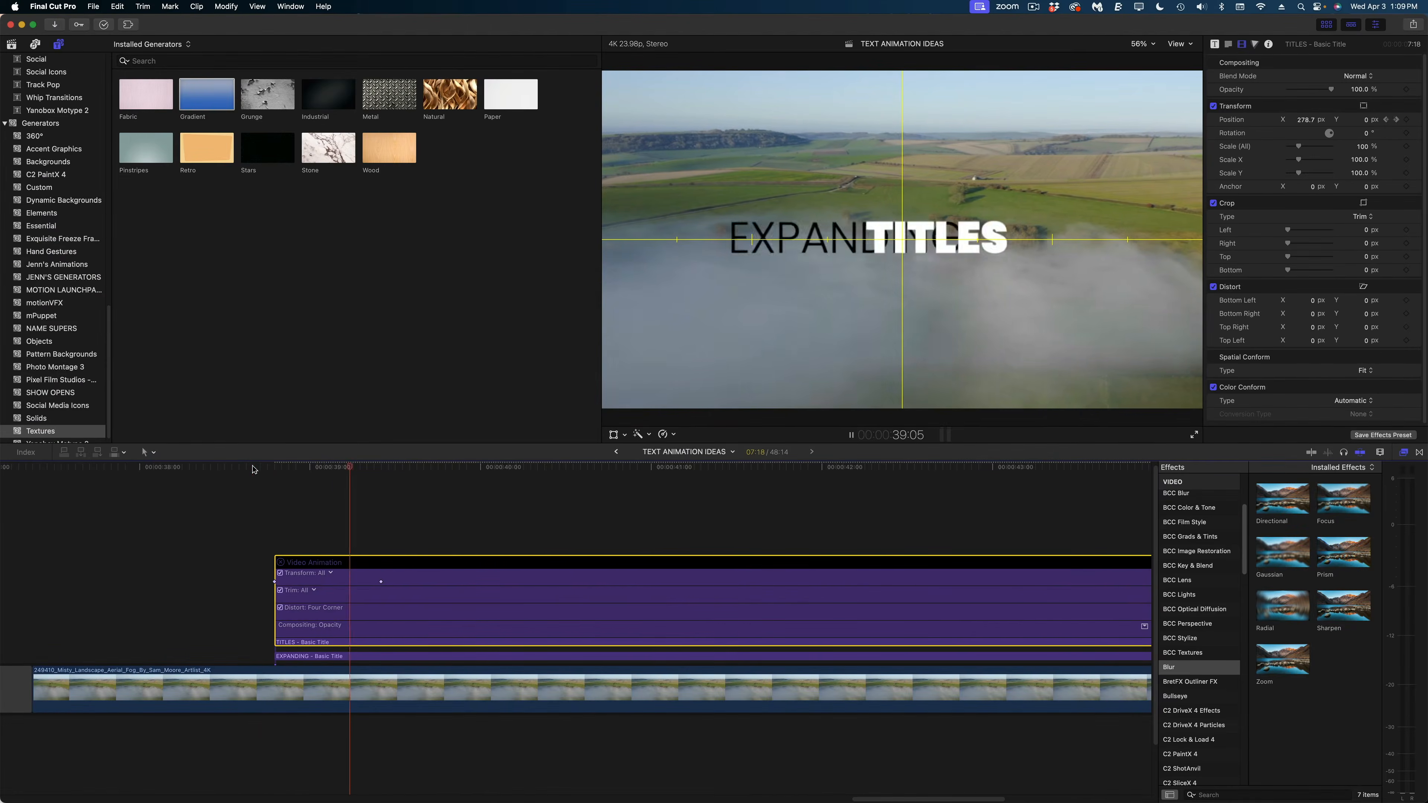
key(space)
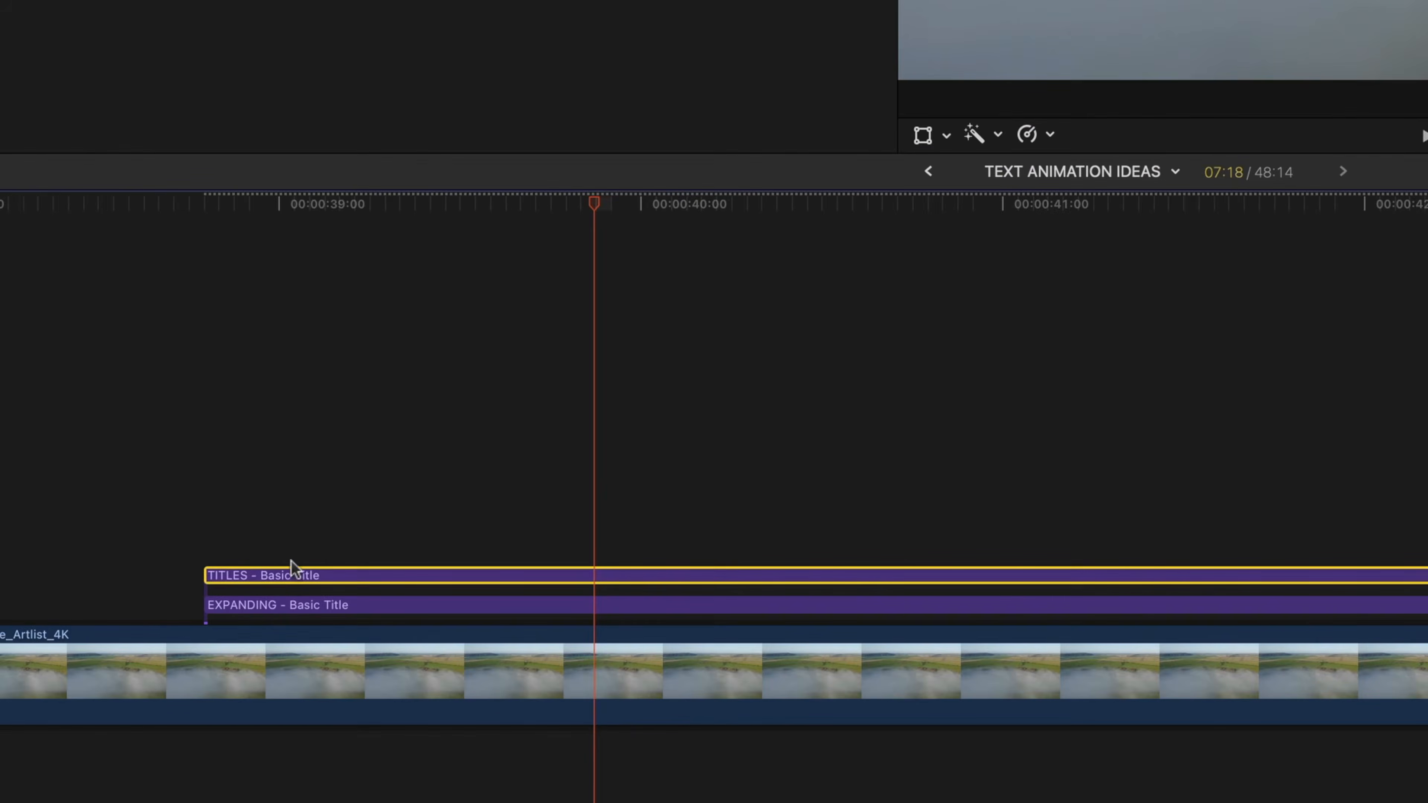
- Turn the TITLES title and the EXPANDING title into two separate compound clips, keeping the default names
key(alt+g)
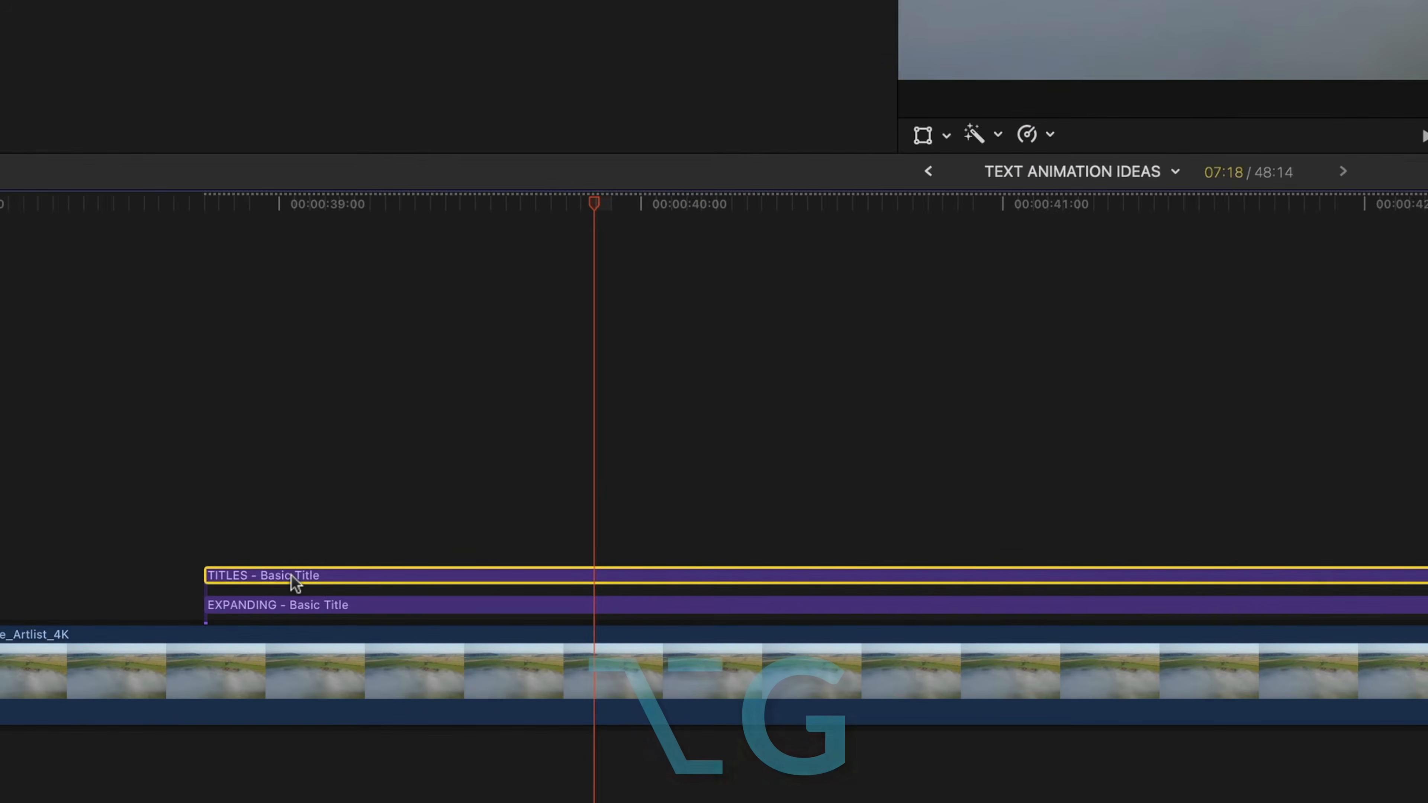
key(Return)
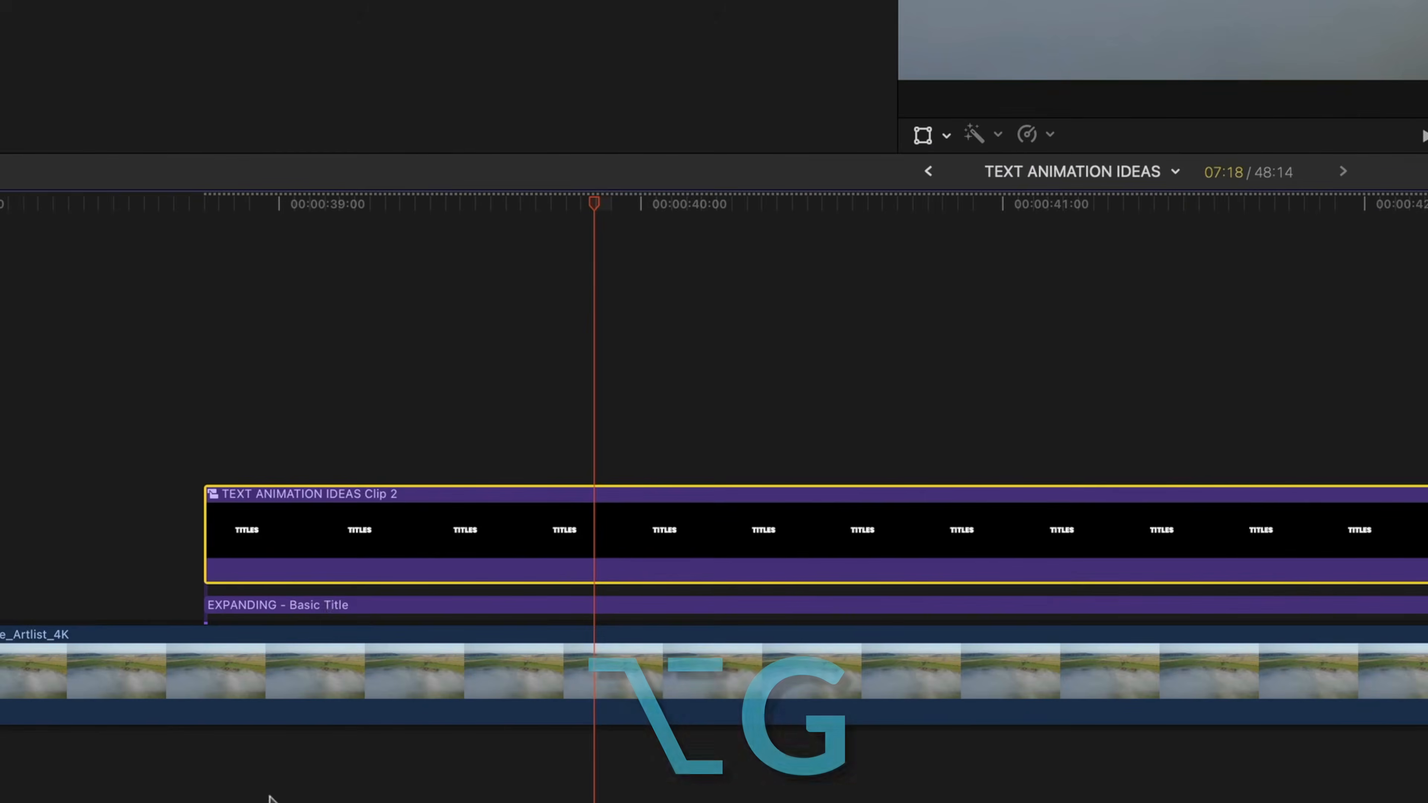
click(327, 608)
key(alt+g)
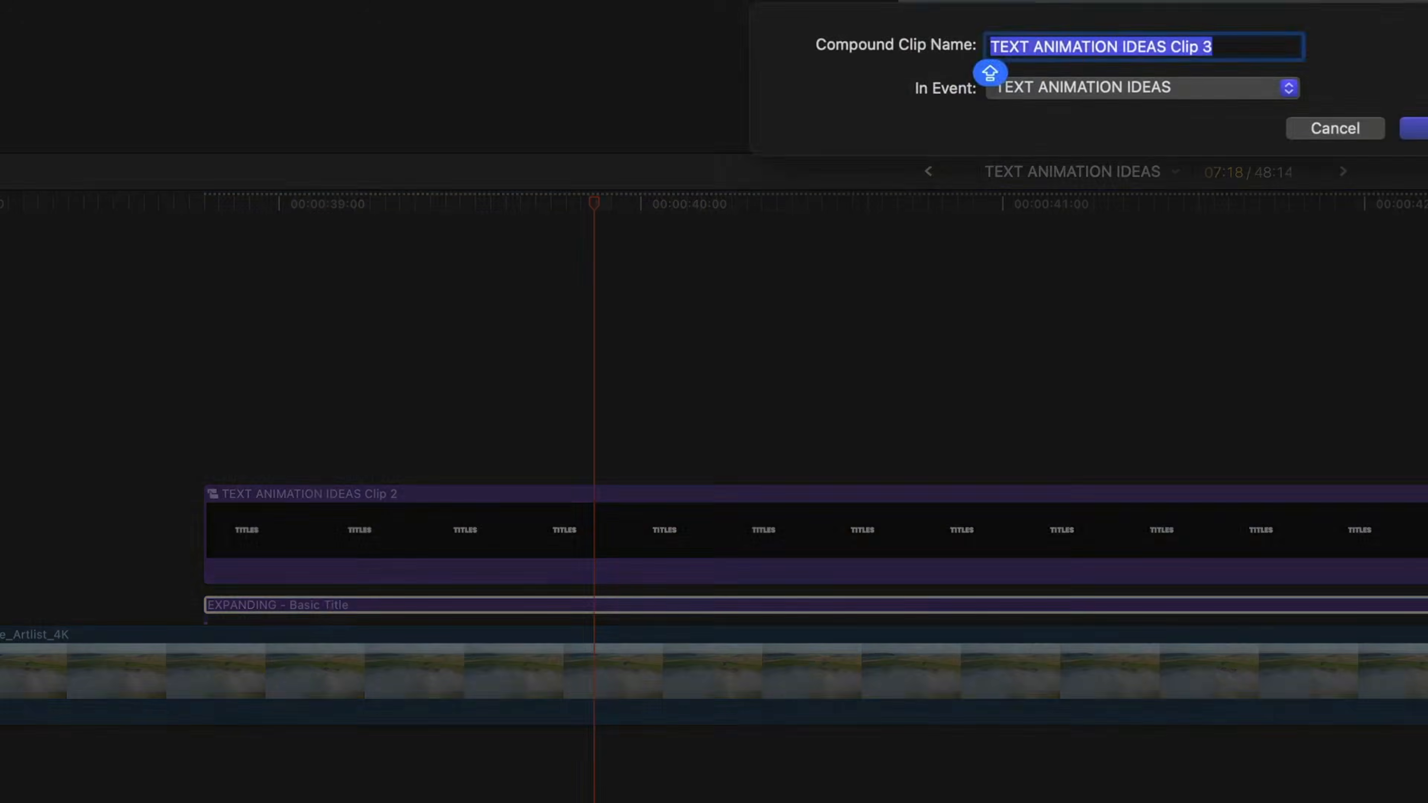
key(Return)
- At 38:19, trim the right side of the EXPANDING compound clip's frame to the vertical centre line
click(331, 203)
drag(332, 206, 207, 204)
click(947, 135)
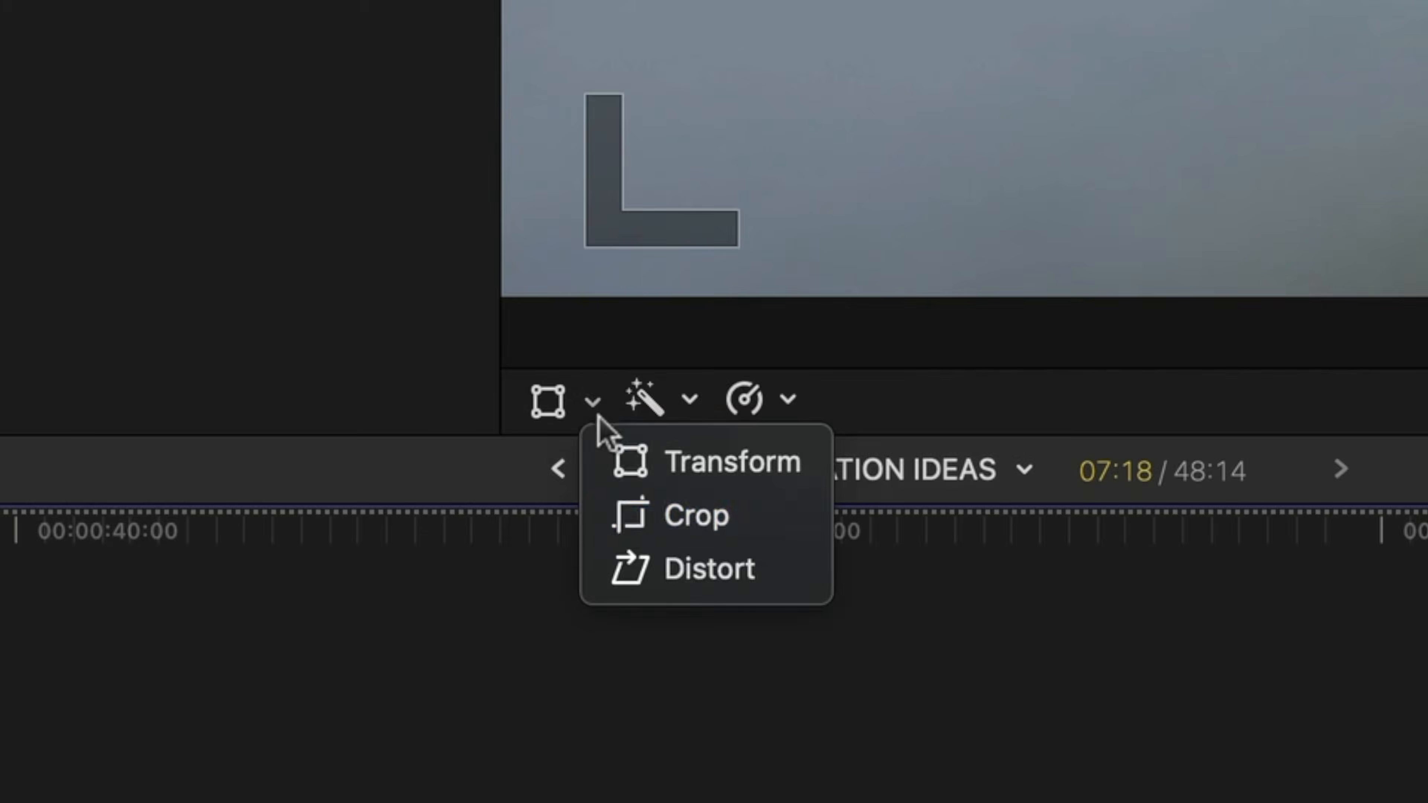
click(627, 516)
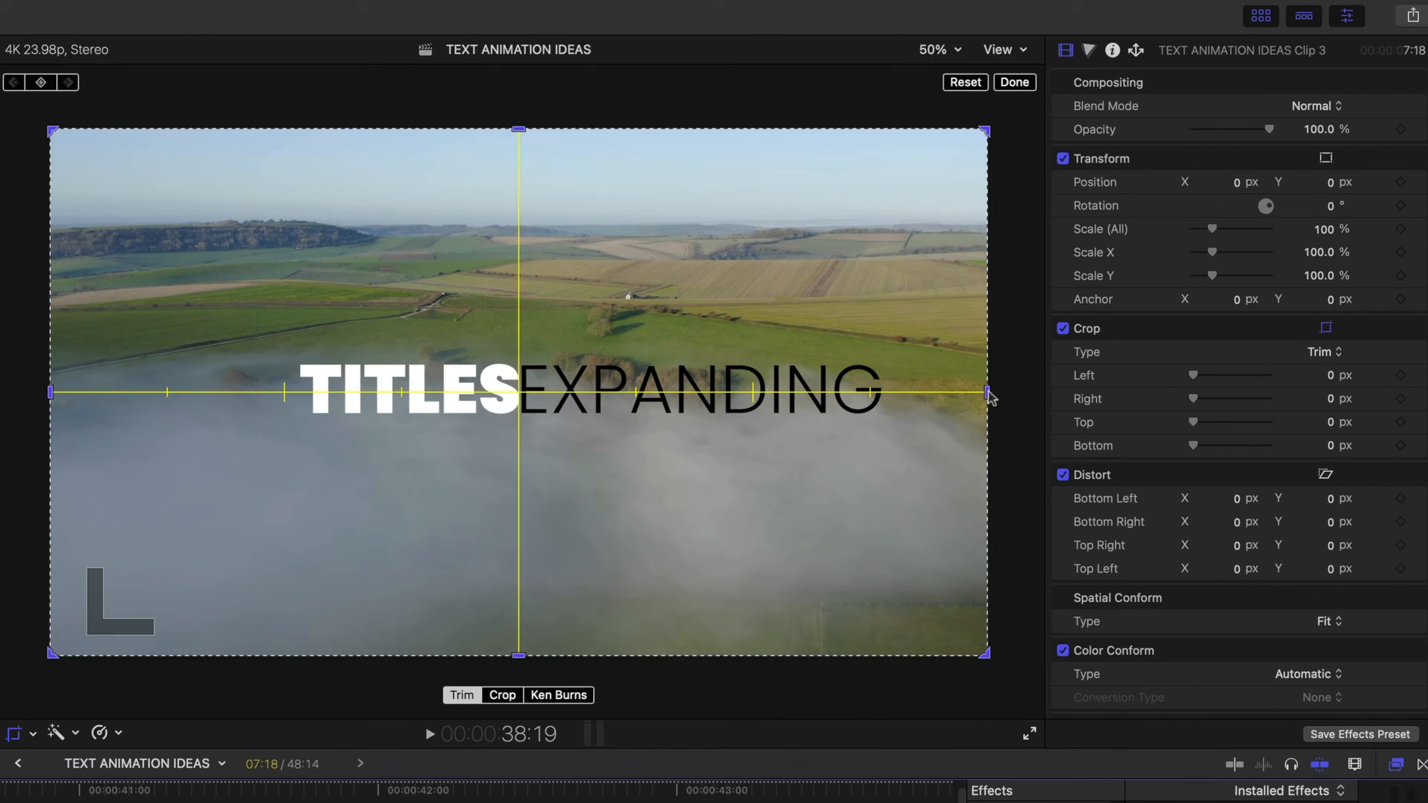
drag(991, 397, 521, 400)
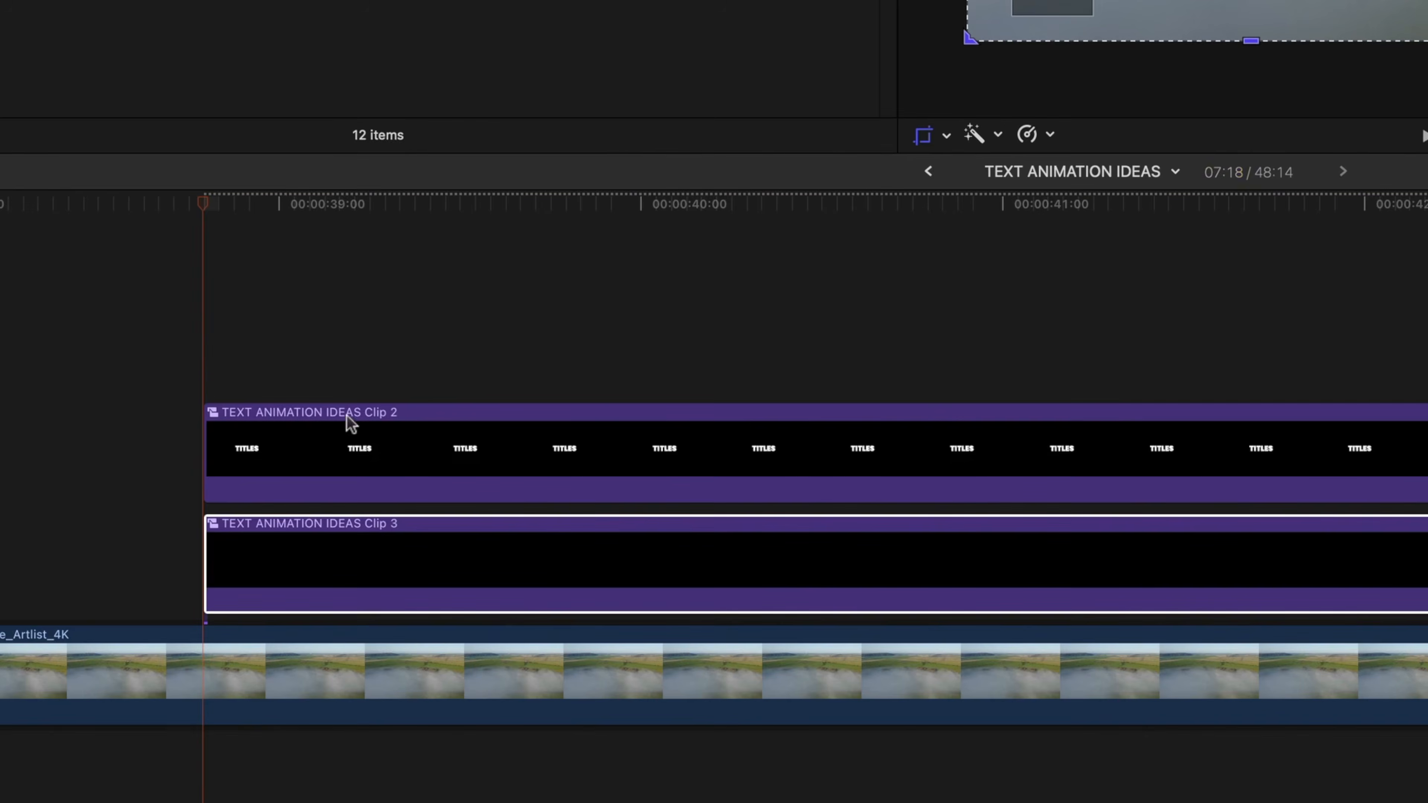
- Trim the left side of the TITLES compound clip by 1920 to the vertical centre line and play the result
click(346, 427)
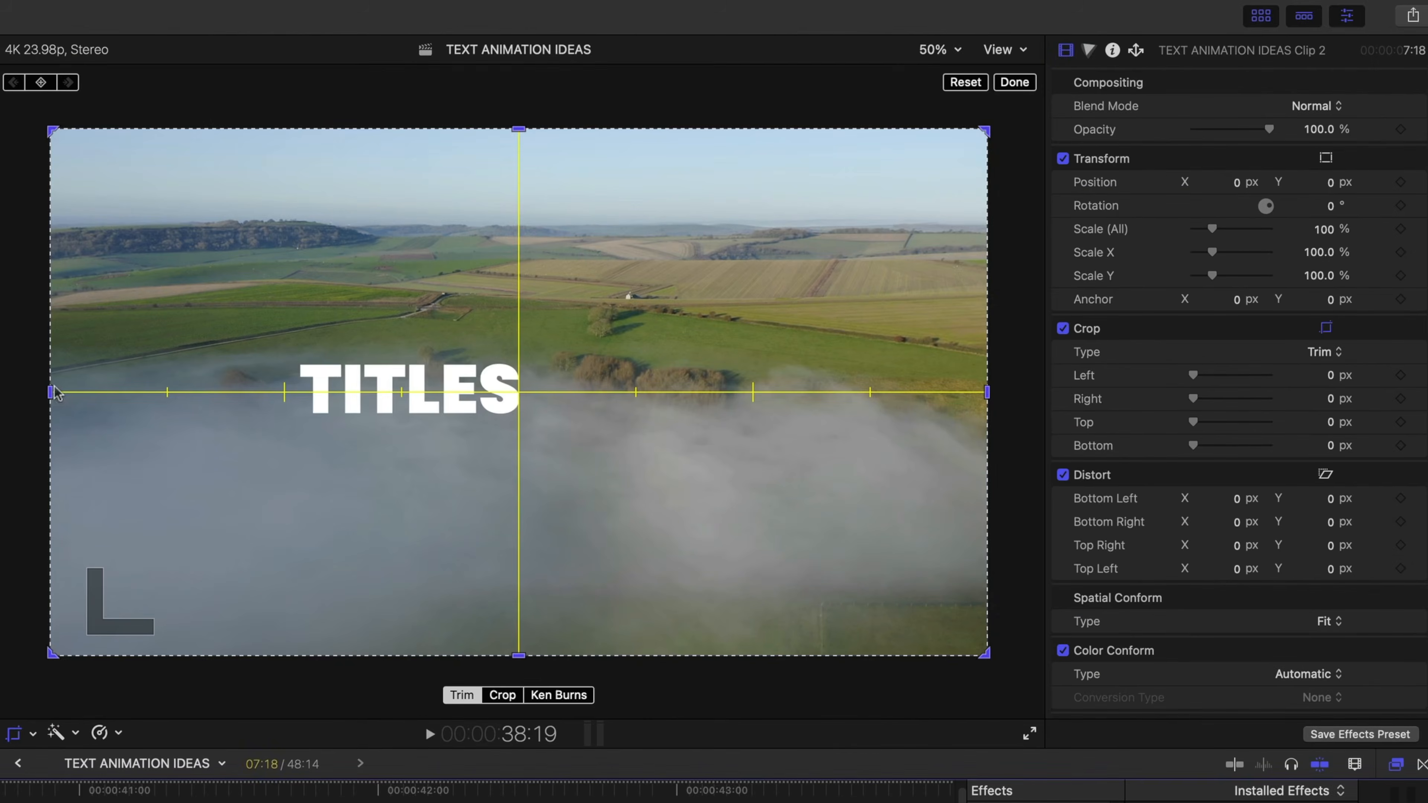
drag(51, 392, 519, 392)
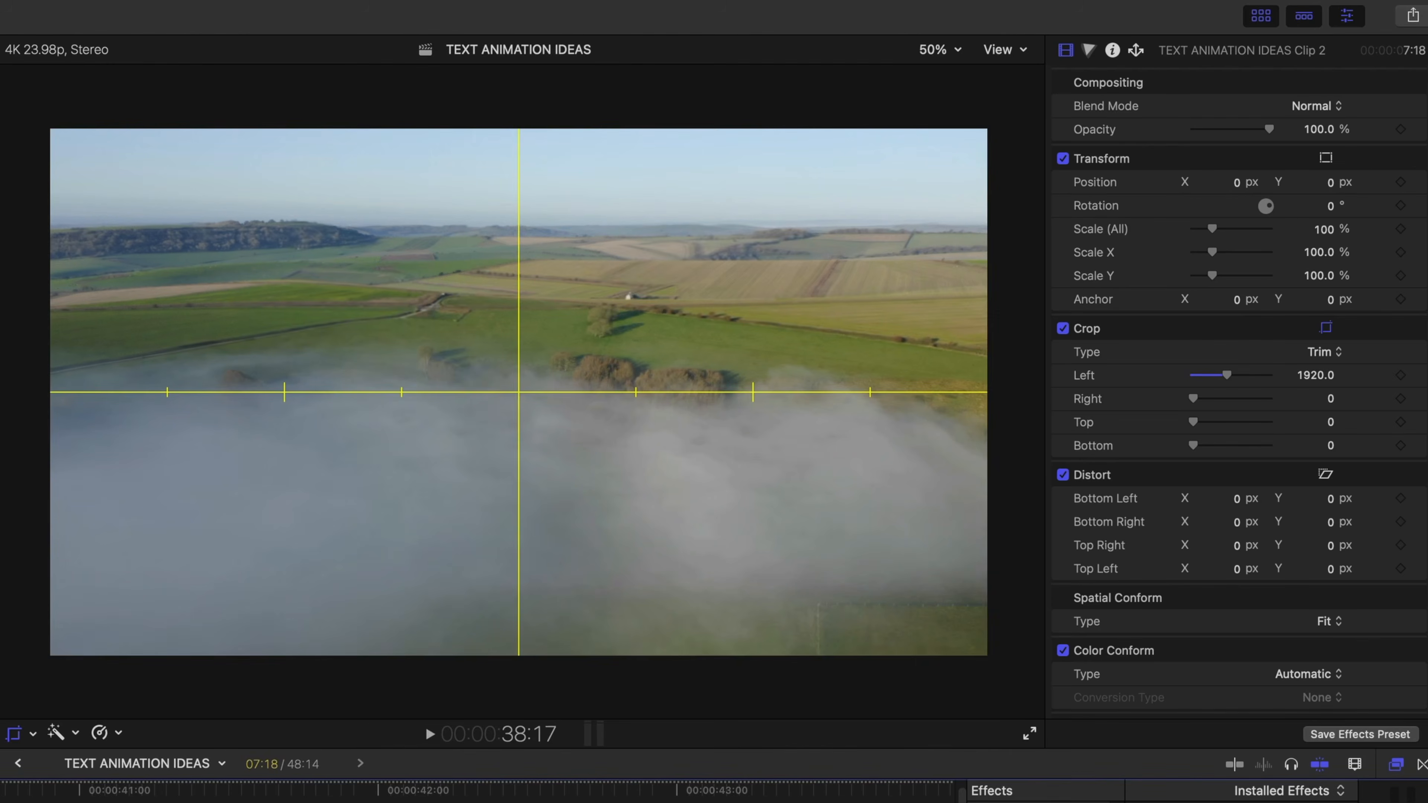
key(space)
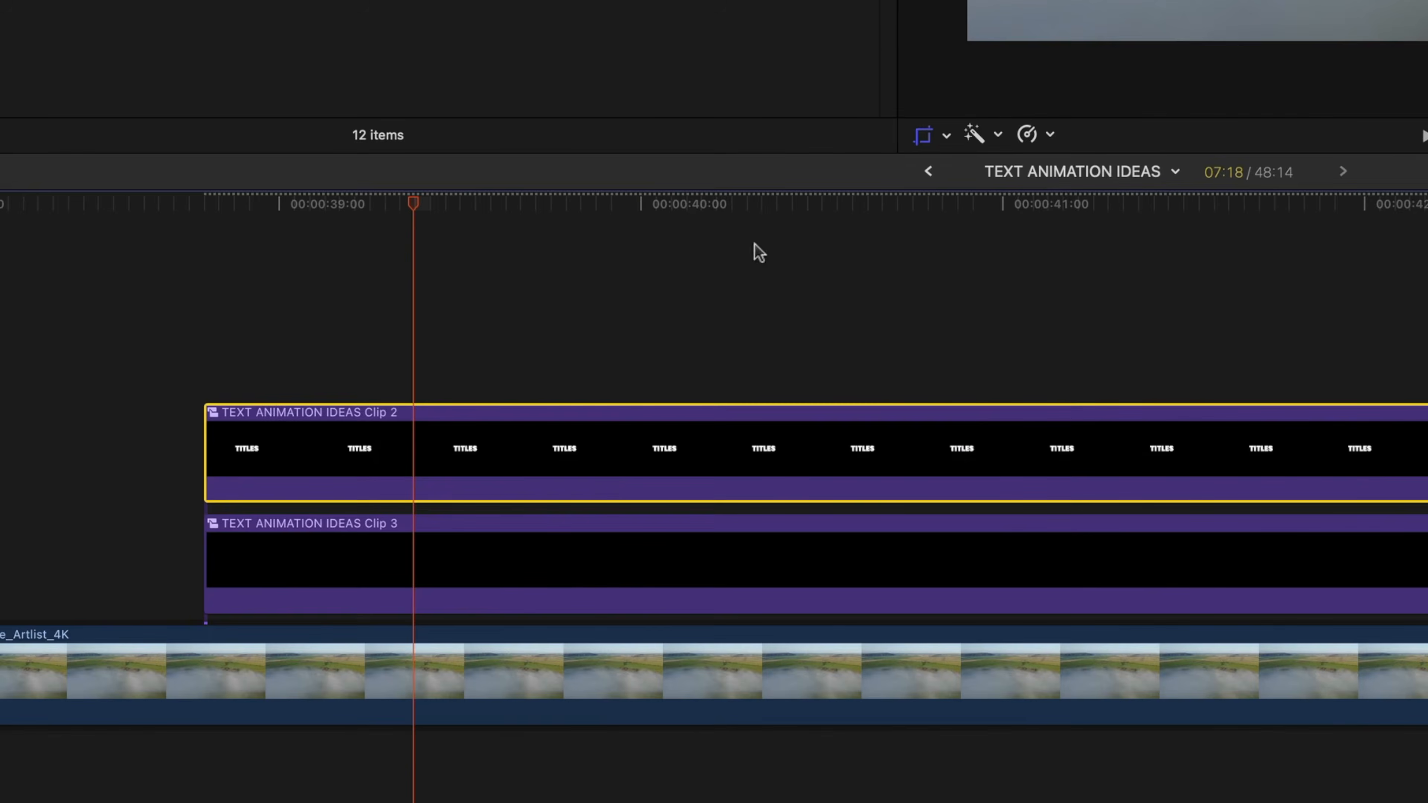
- Combine the TITLES and EXPANDING compound clips into one new compound clip with the default name
drag(758, 253, 730, 559)
key(alt+g)
key(Return)
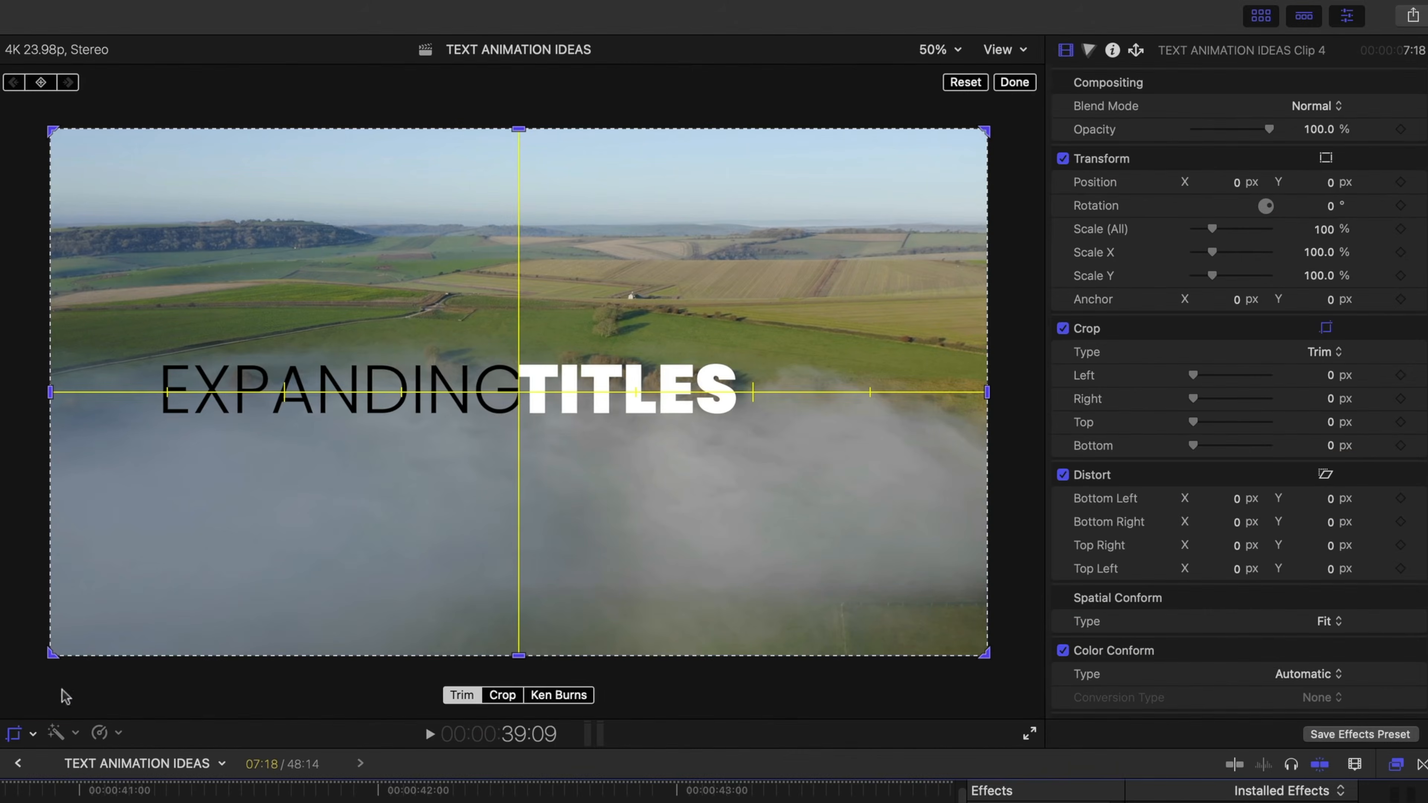
- Switch to Transform and increase the combined clip's Position X to centre the EXPANDING TITLES text horizontally
click(38, 729)
click(84, 759)
drag(1237, 182, 1270, 182)
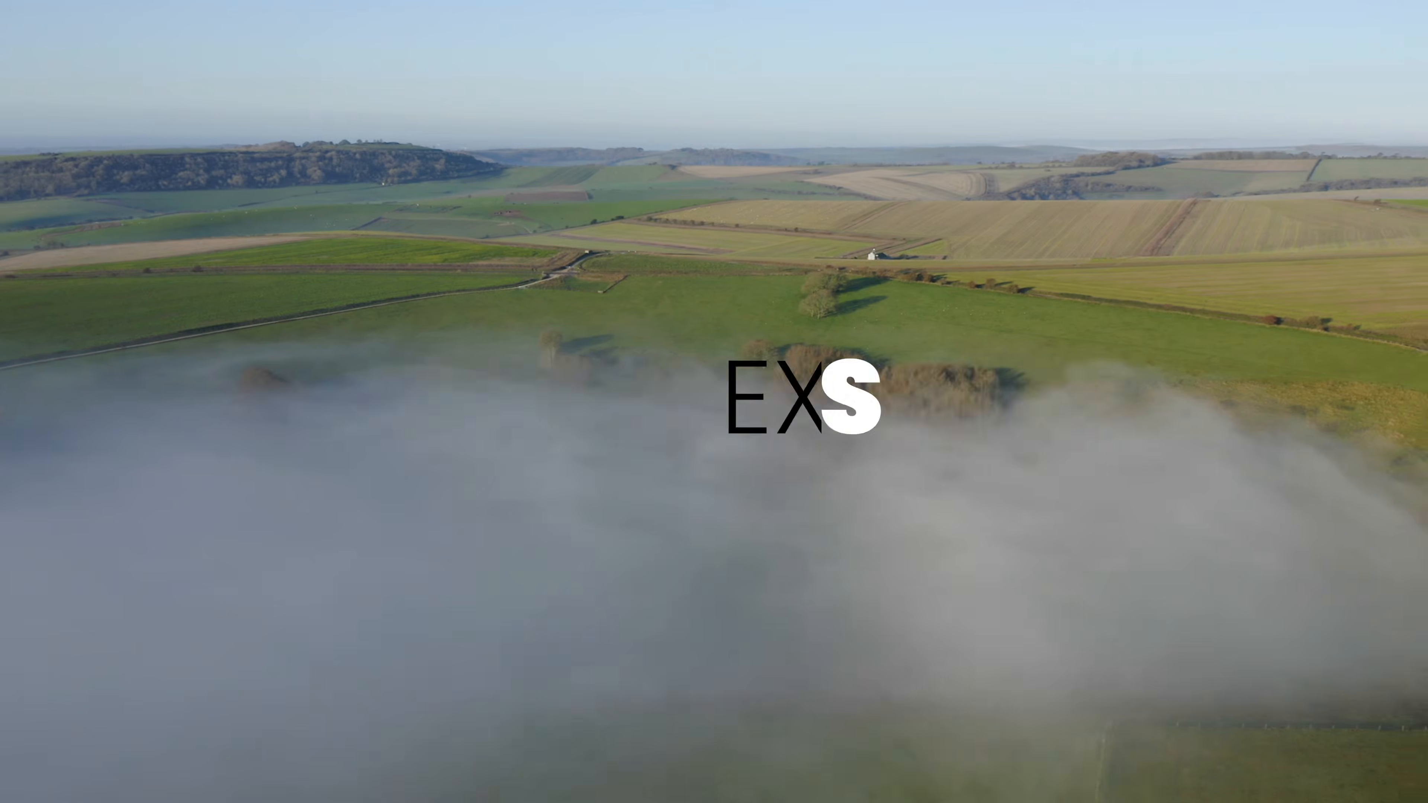